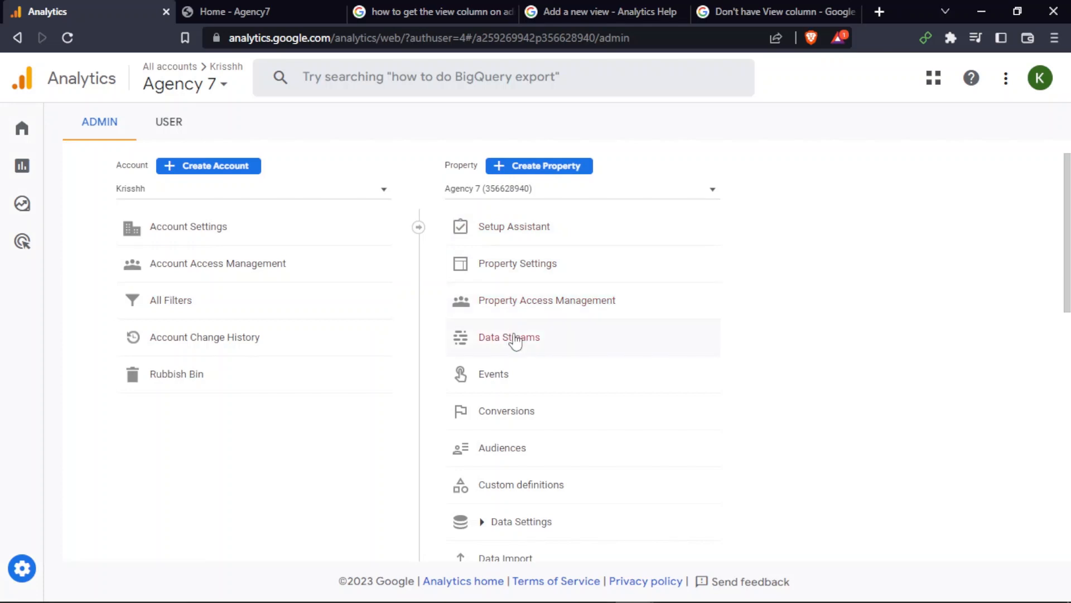
- Open the Agency 7 property's data streams and start setting up a stream for the Web platform
click(516, 338)
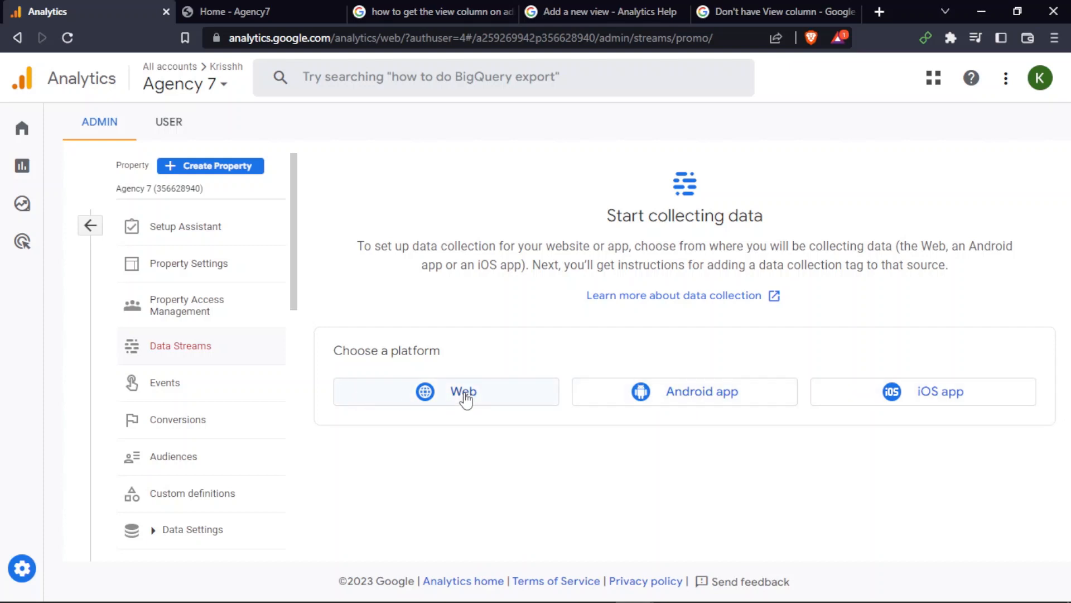
click(240, 11)
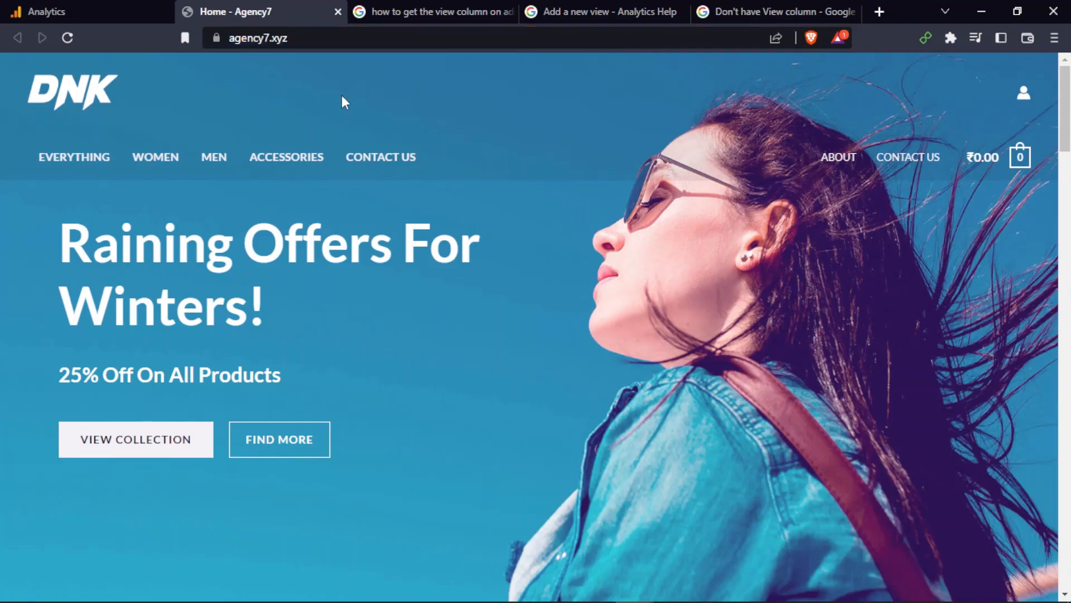
click(106, 8)
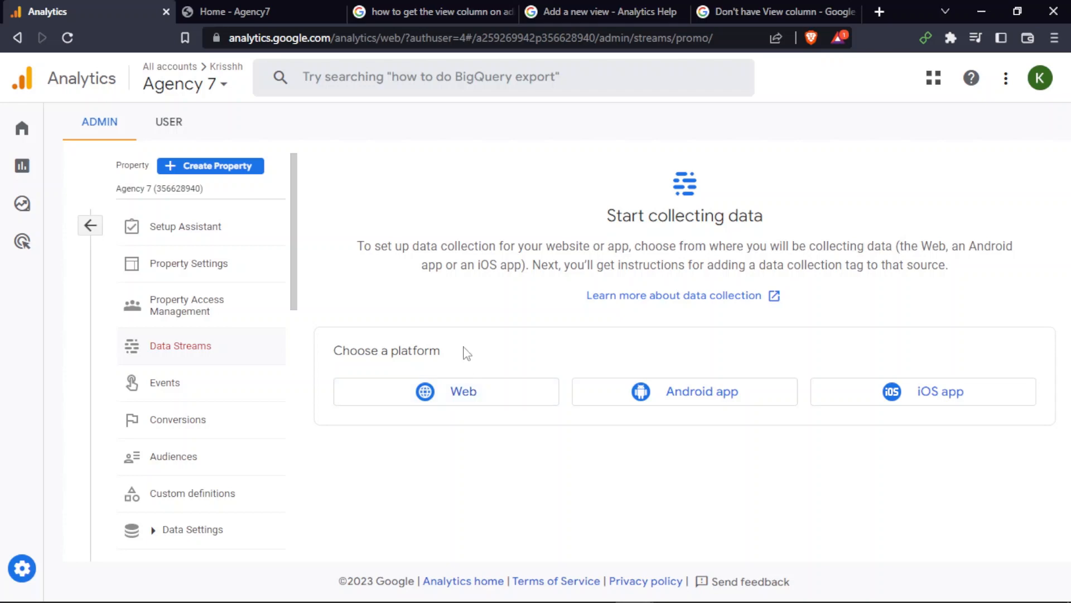
click(505, 398)
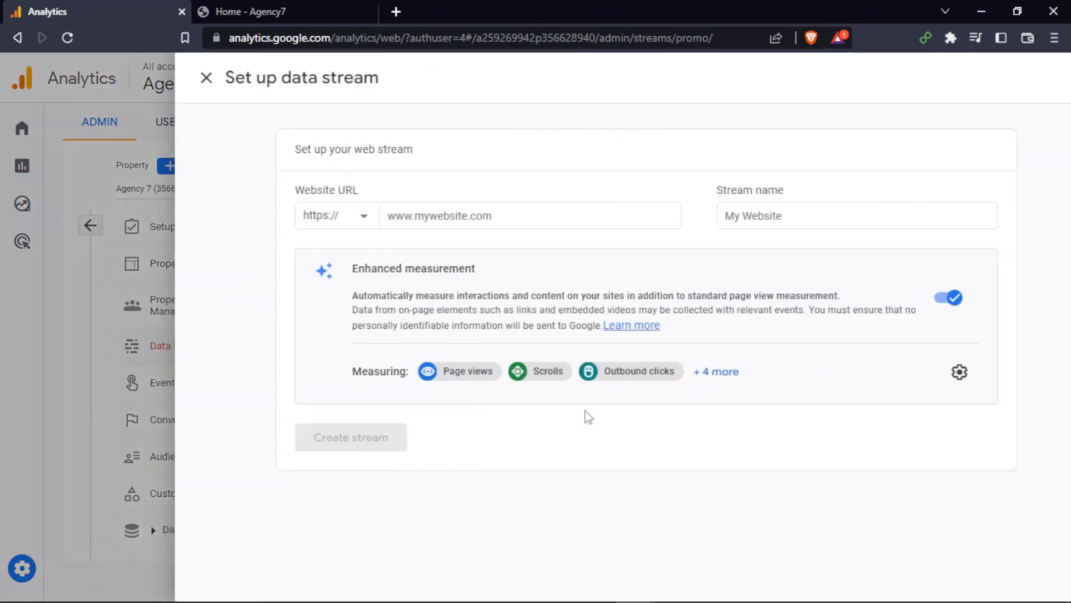
click(410, 220)
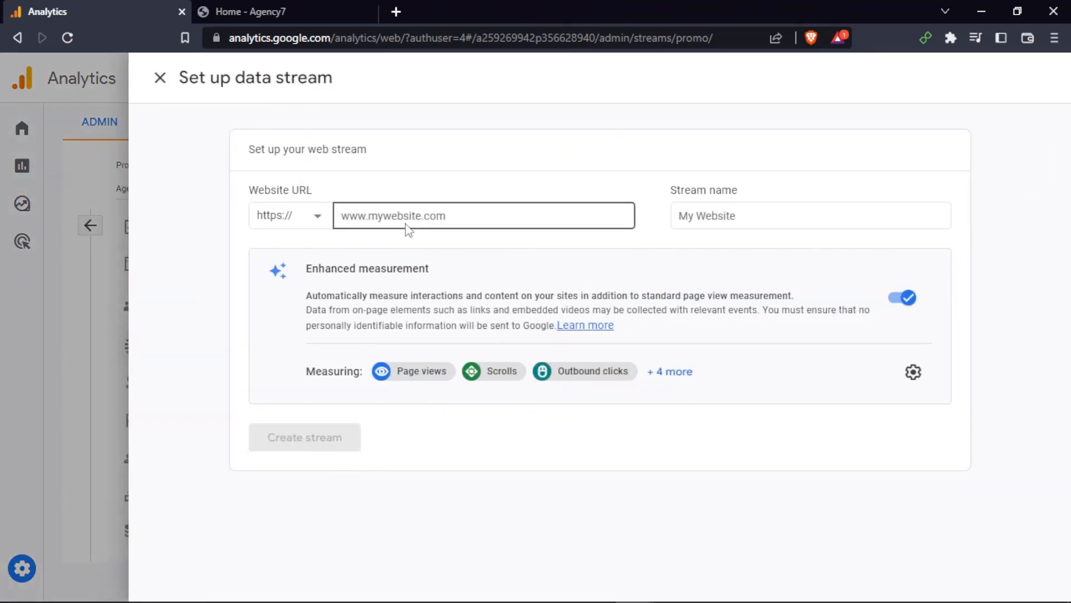
click(283, 18)
click(256, 37)
key(ctrl+c)
click(47, 12)
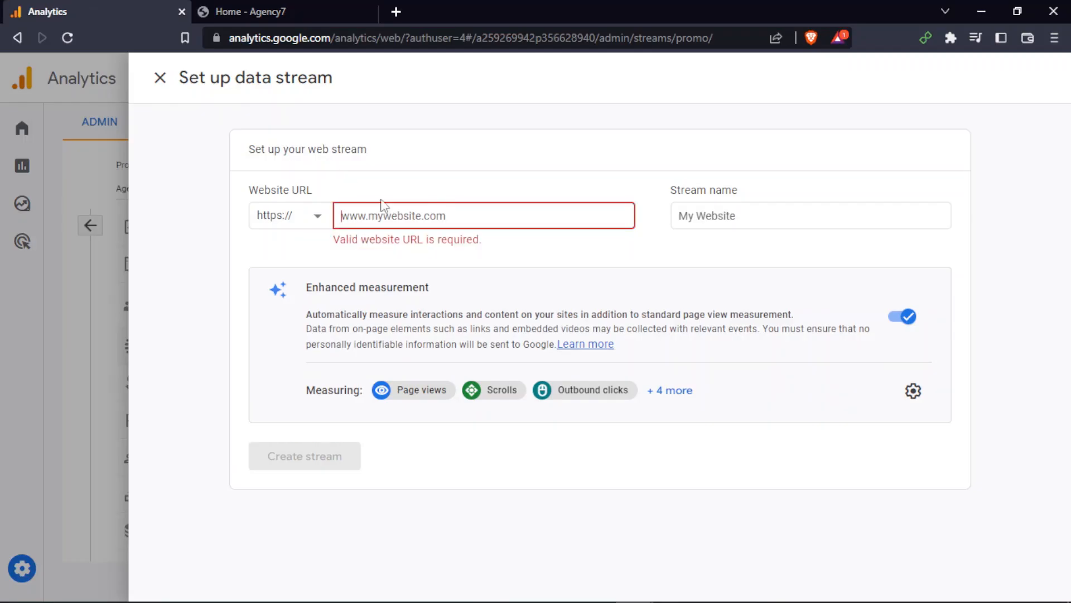
key(ctrl+v)
key(BackSpace)
key(BackSpace)
key(BackSpace)
key(BackSpace)
key(BackSpace)
key(BackSpace)
key(BackSpace)
key(BackSpace)
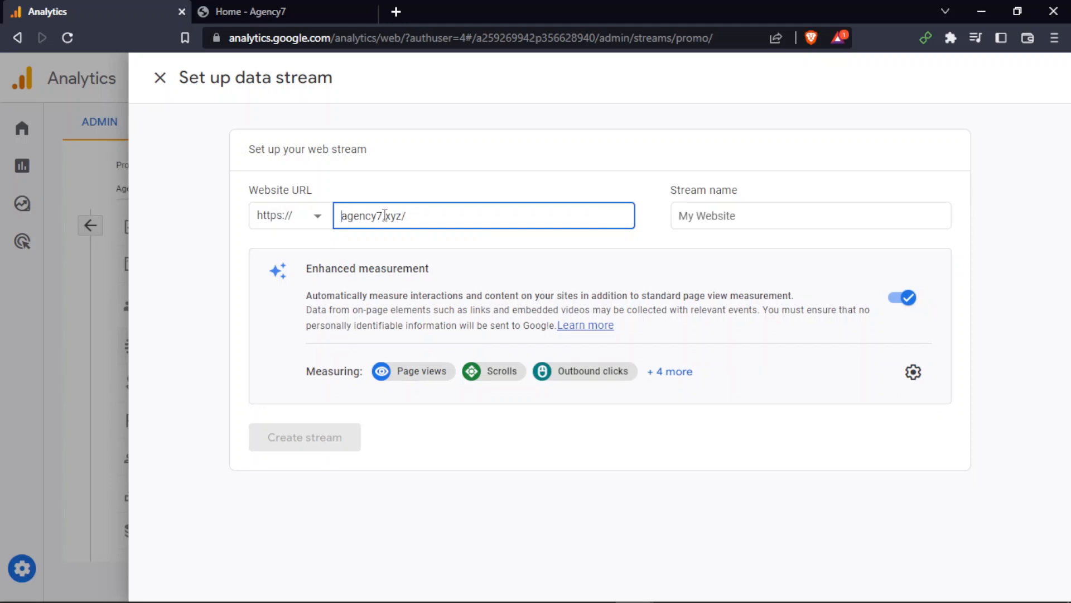
- Name the web stream Agency7
click(707, 220)
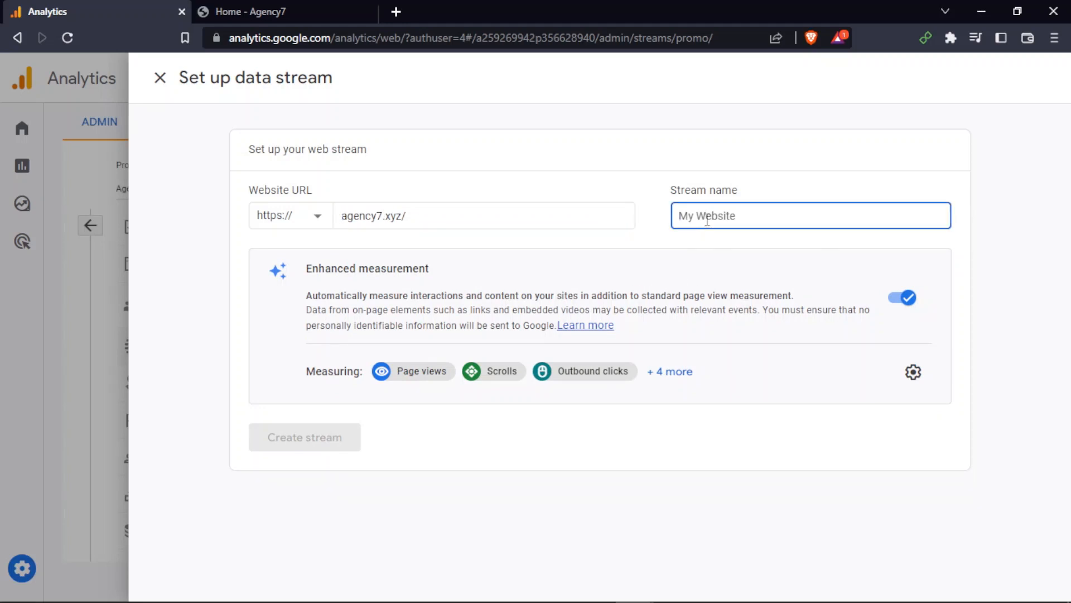
text(Agency7)
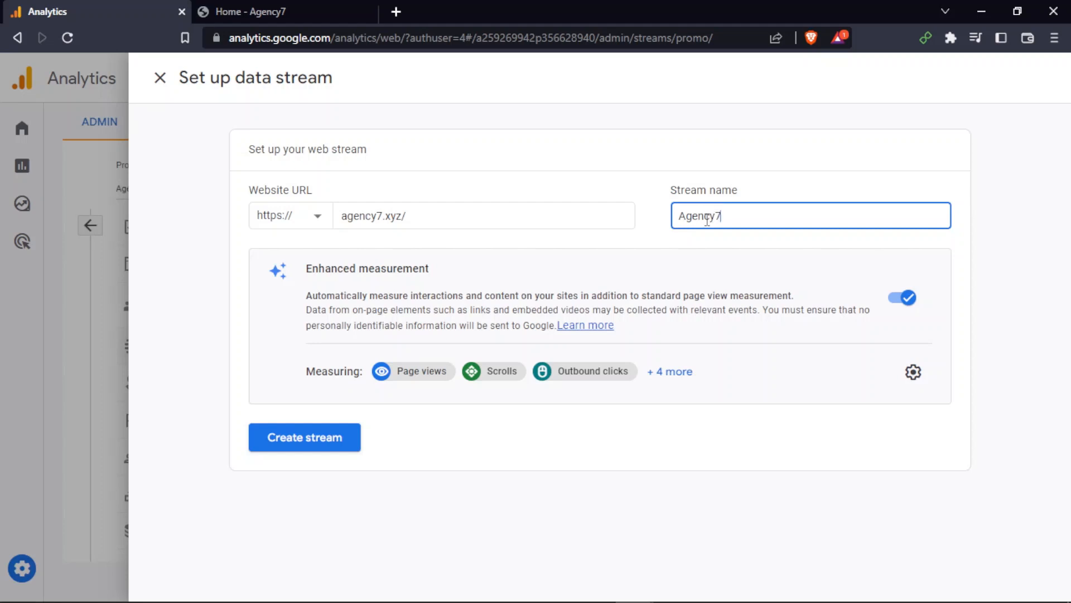
click(569, 220)
click(605, 264)
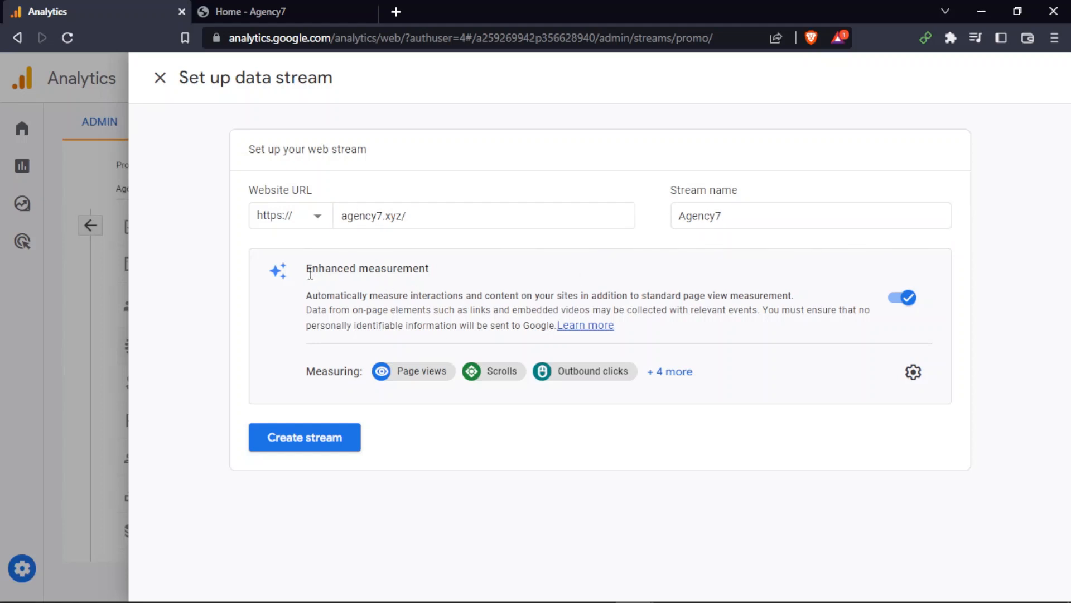
- Review the enhanced measurement events from page views to file downloads and save the settings with all of them enabled
drag(310, 266, 426, 268)
click(450, 271)
click(914, 373)
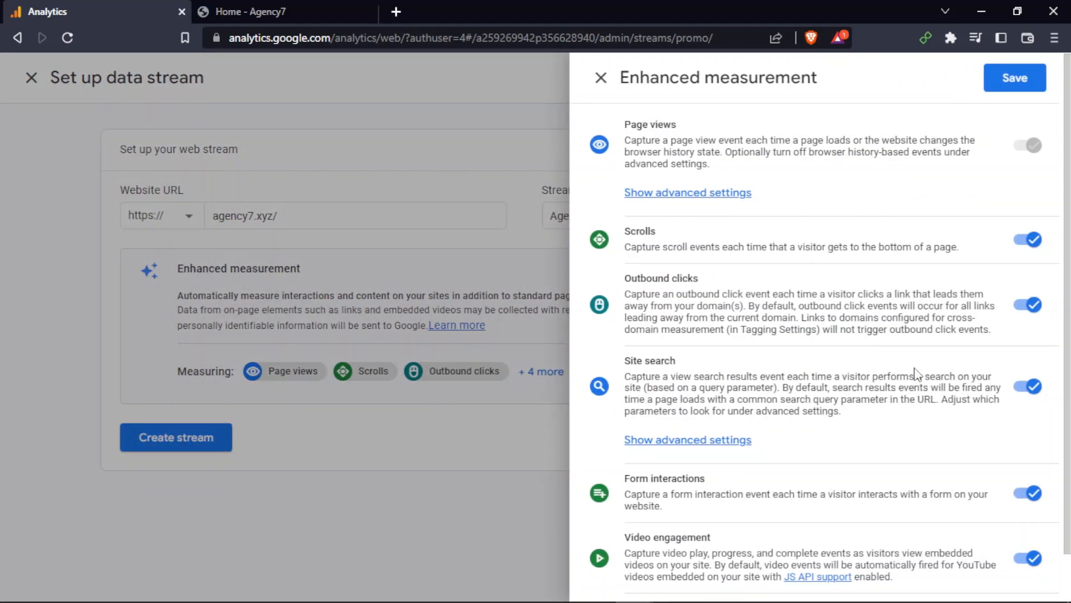
scroll(902, 286, down, 1)
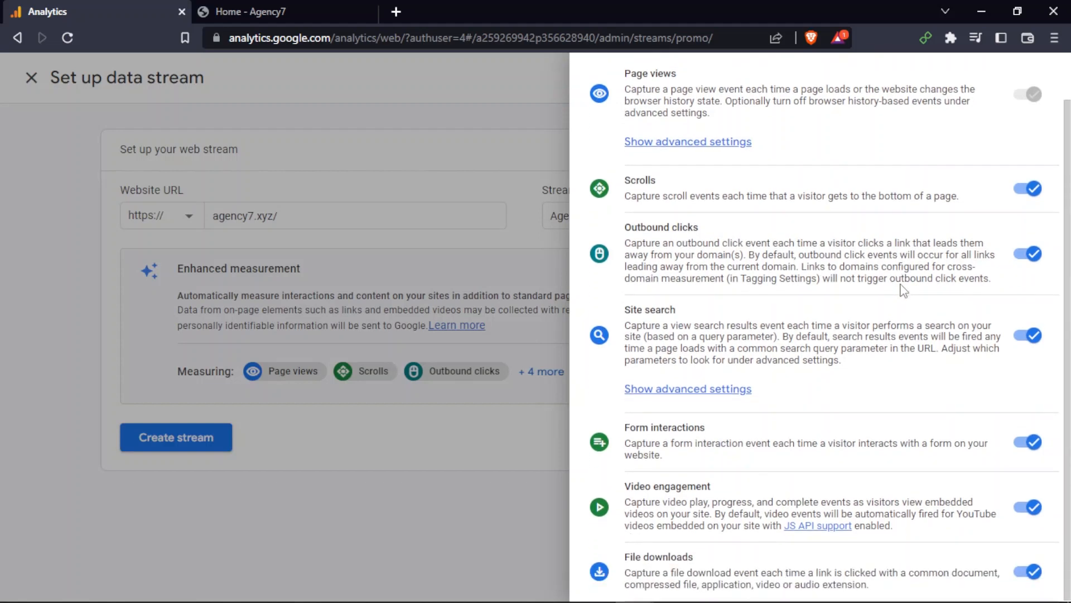
scroll(867, 337, up, 1)
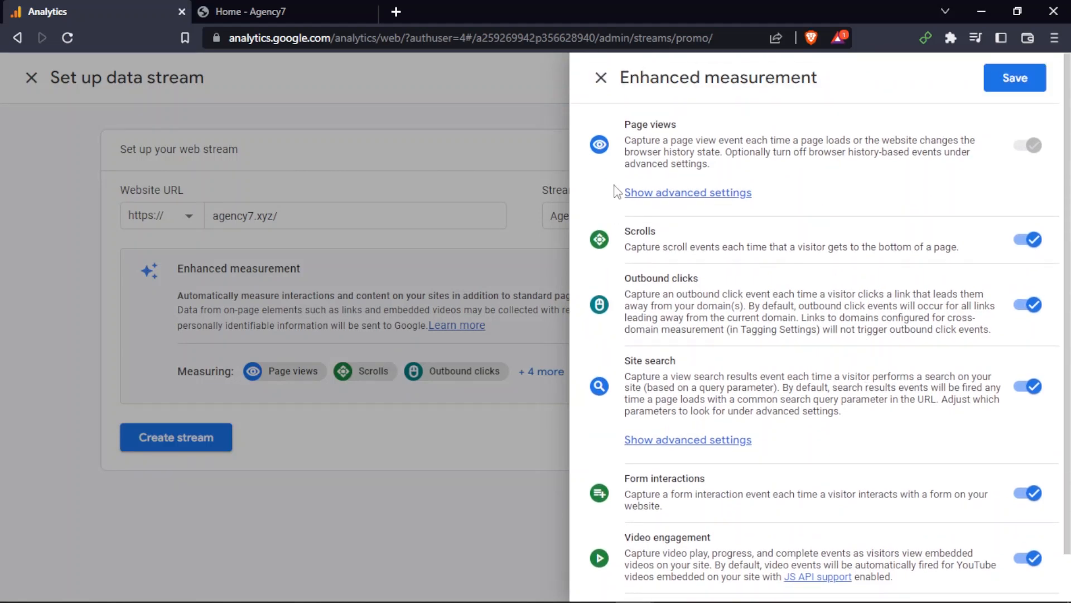
drag(625, 129, 655, 129)
click(652, 228)
scroll(662, 256, down, 1)
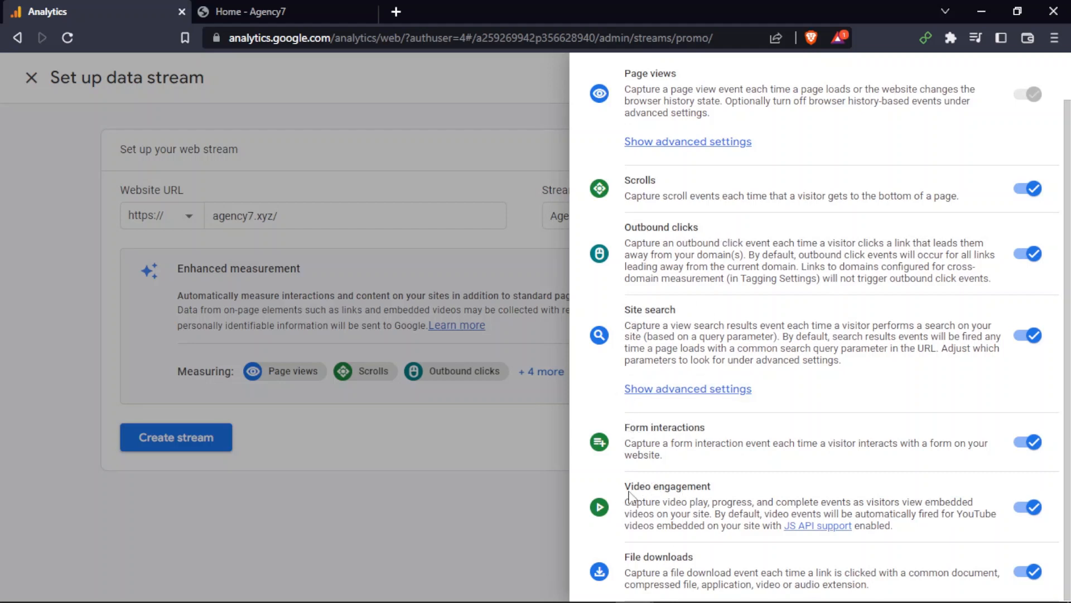
drag(629, 493, 731, 496)
click(710, 486)
scroll(876, 196, up, 1)
scroll(885, 208, down, 1)
scroll(959, 106, up, 1)
scroll(959, 103, down, 1)
scroll(1016, 195, up, 1)
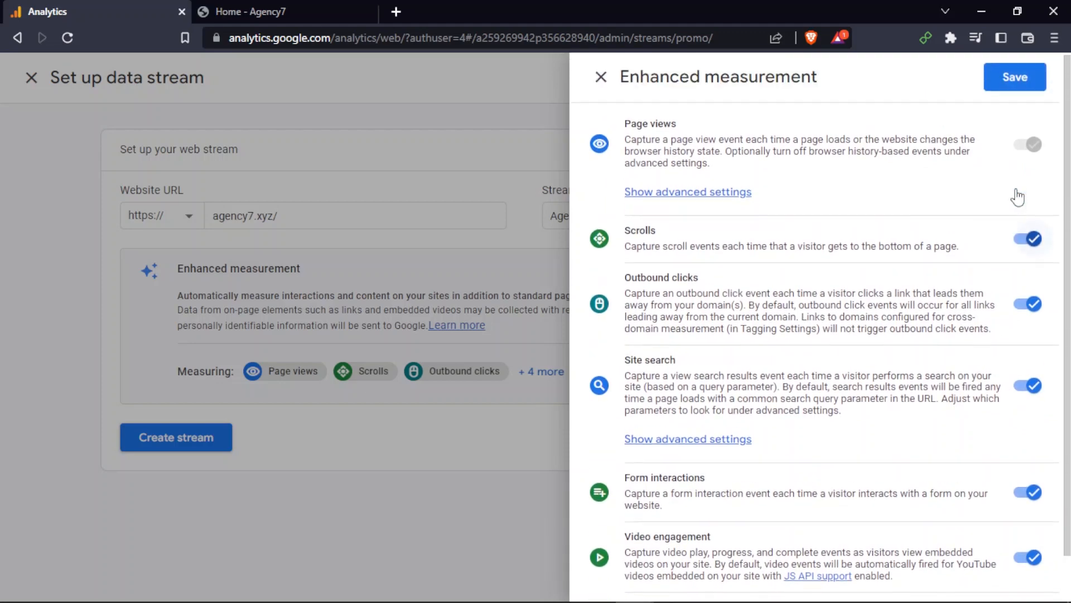
click(998, 82)
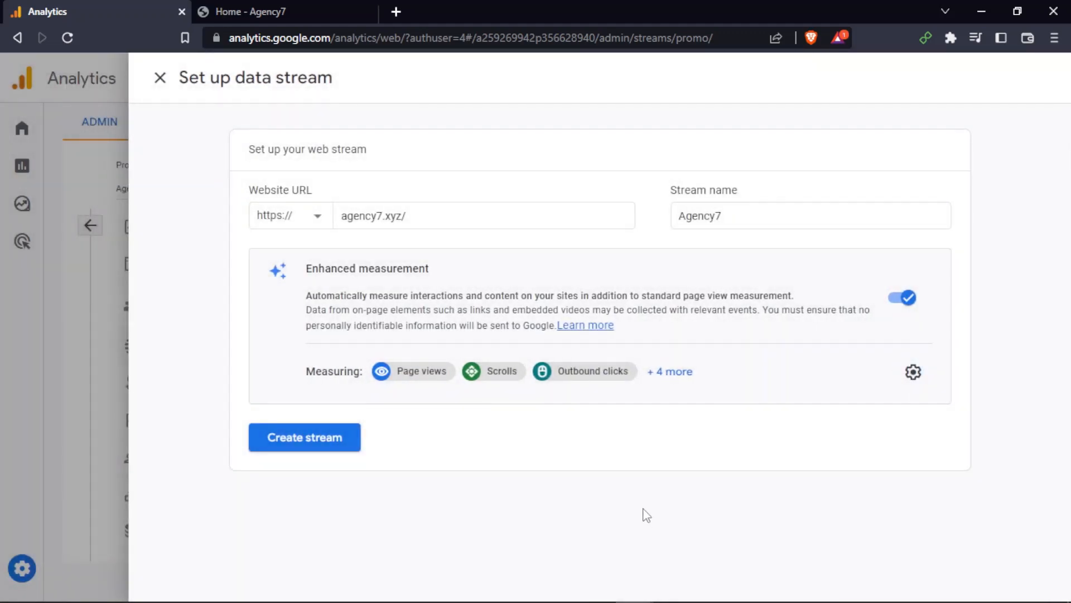
- Create the web stream and look through its events and Google tag options
click(326, 451)
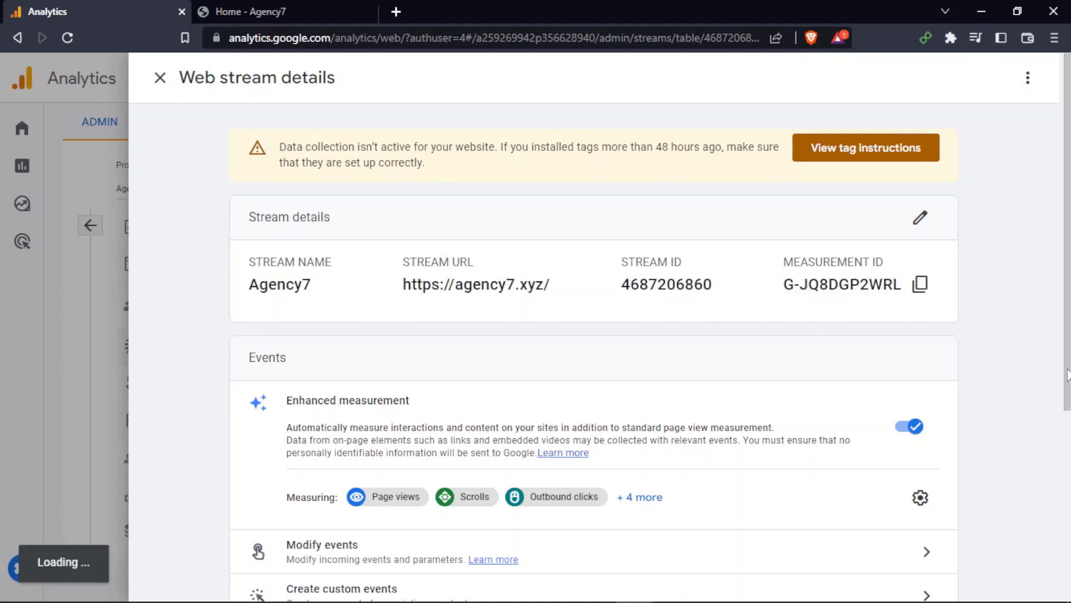
scroll(1013, 309, down, 5)
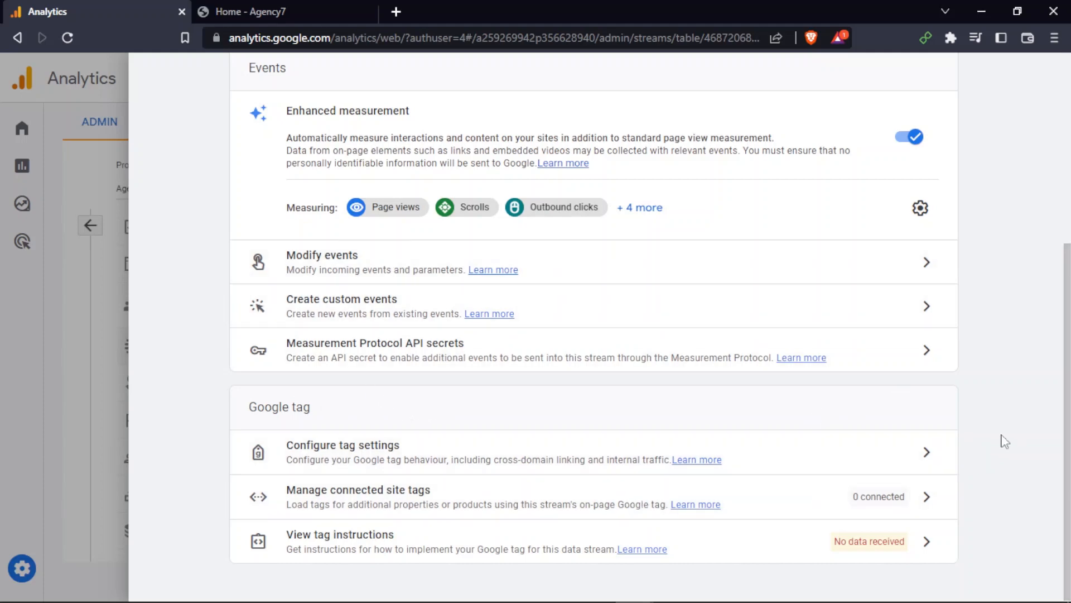
scroll(985, 324, up, 5)
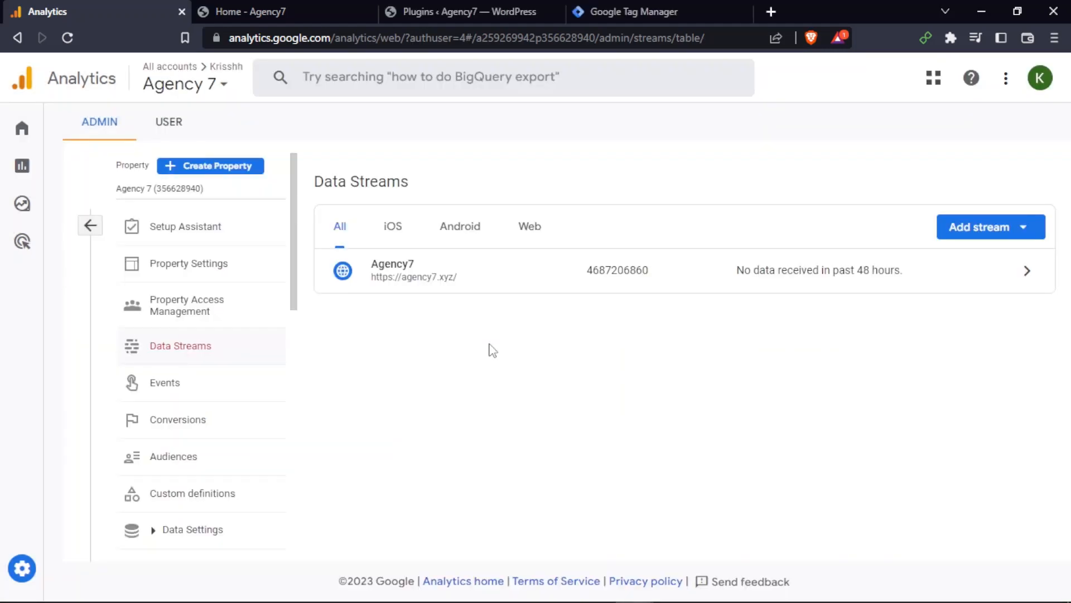
- Open the Agency7 stream's details, check its measurement ID, and bring up the Google tag installation instructions
click(625, 265)
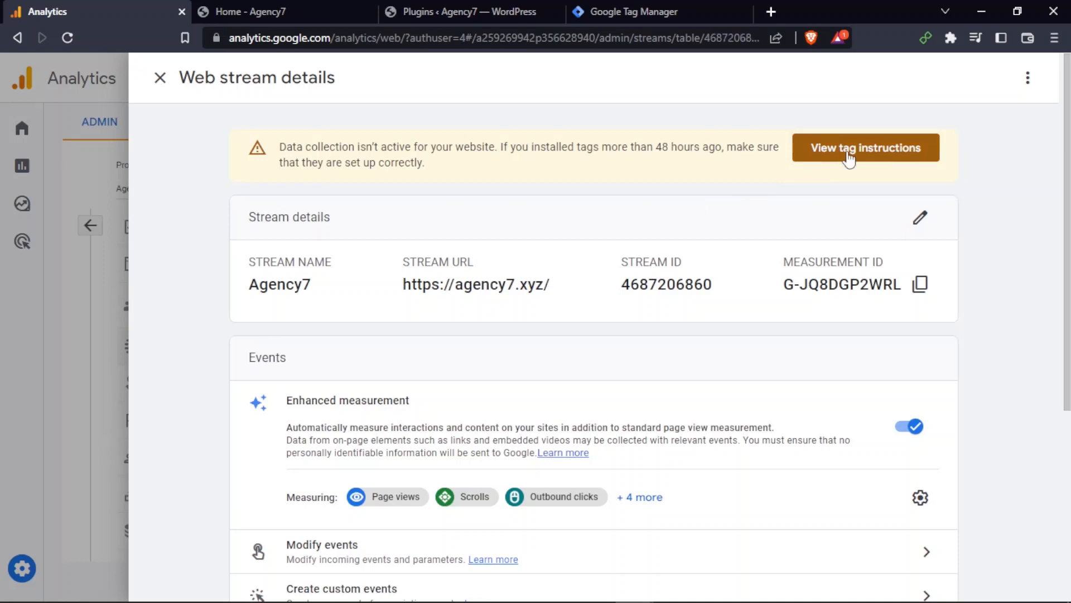
drag(781, 287, 939, 284)
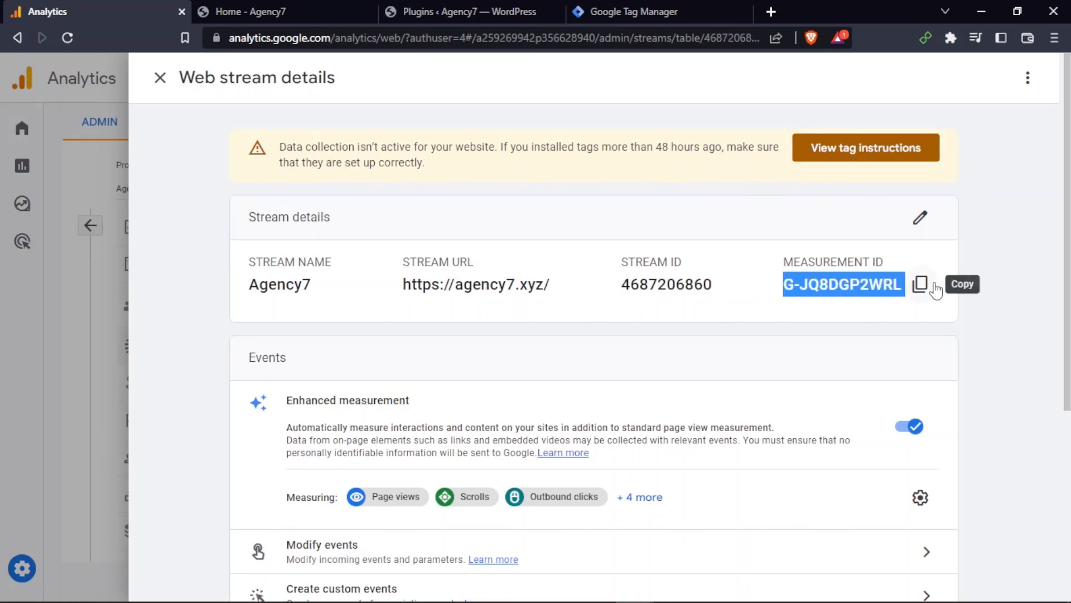
click(848, 311)
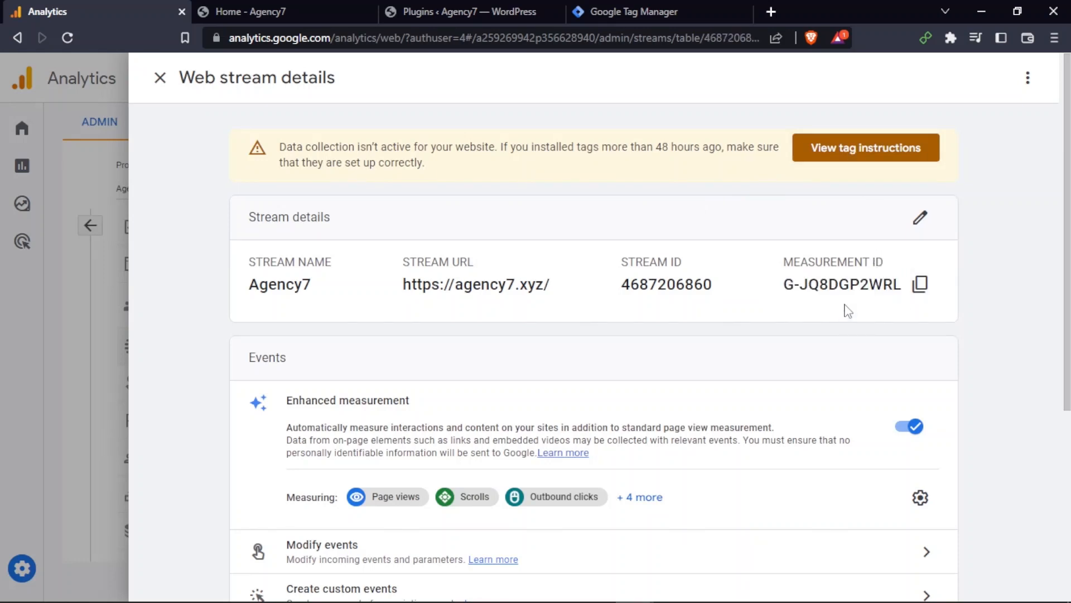
click(848, 160)
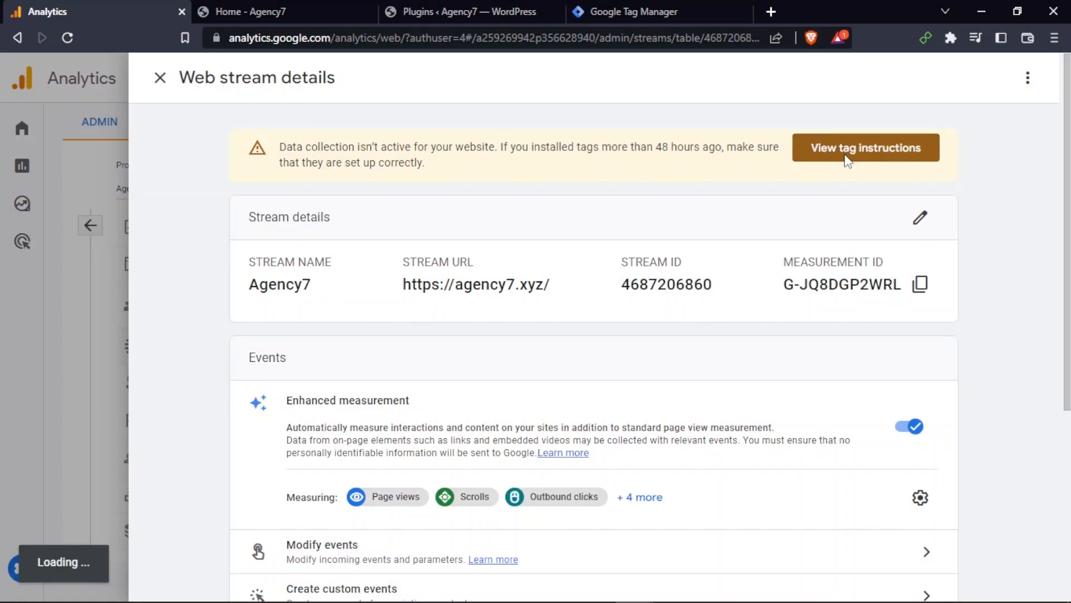
click(873, 151)
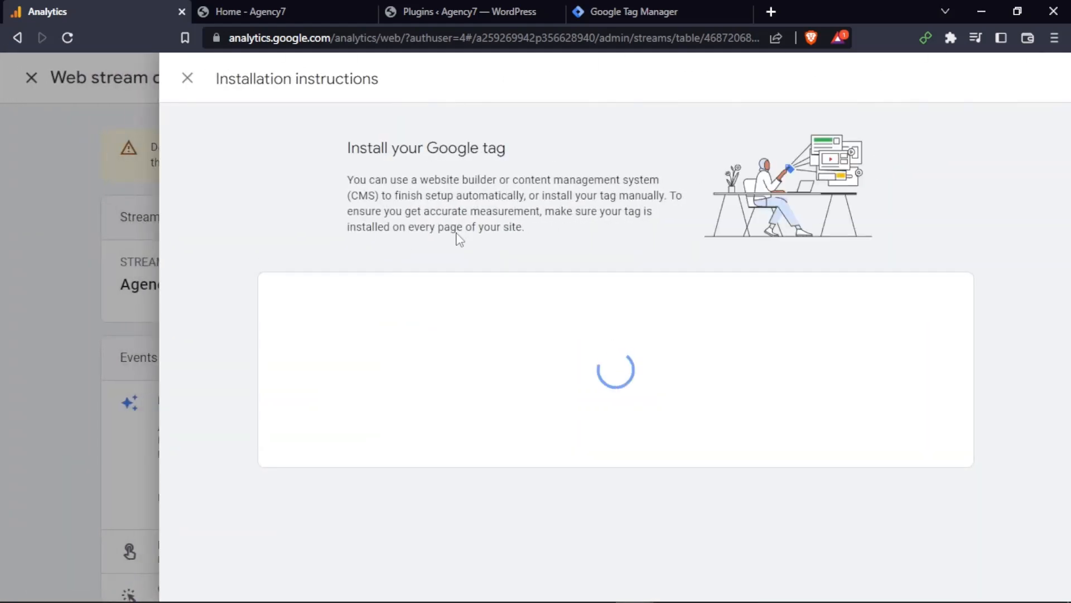
- Choose the Site Kit plugin as the platform for the tag installation instructions instead of the MonsterInsights plugin
scroll(724, 320, down, 5)
scroll(741, 325, up, 1)
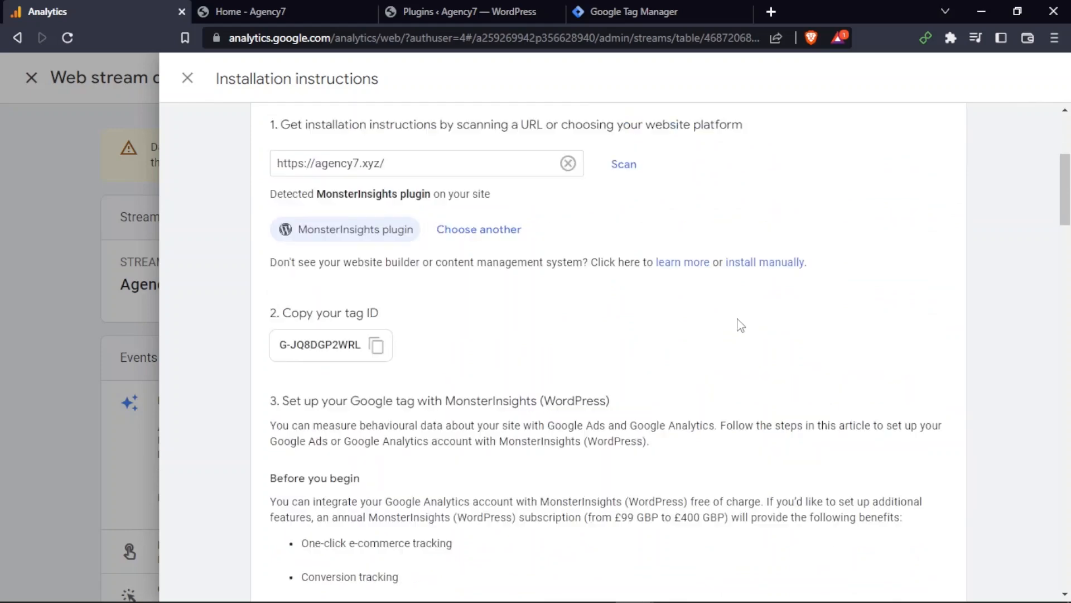
scroll(741, 325, up, 3)
scroll(741, 326, down, 4)
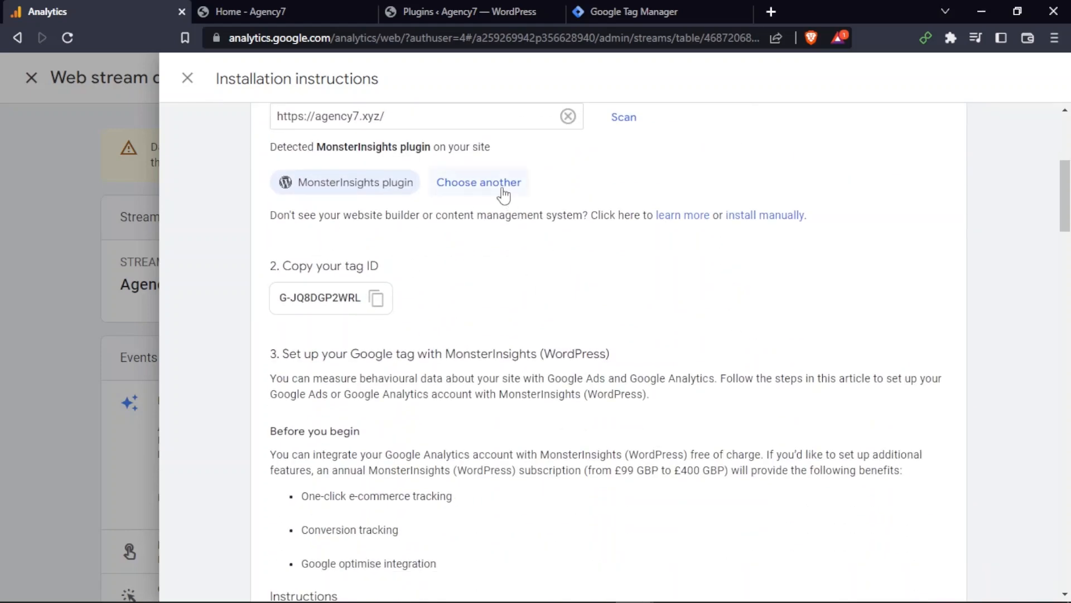
click(470, 190)
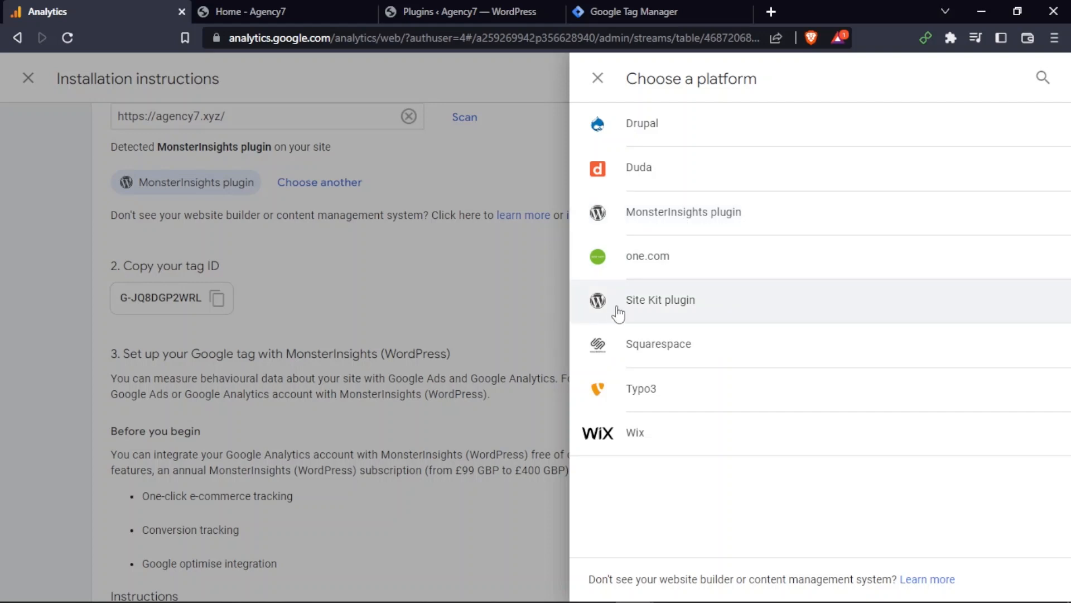
click(680, 301)
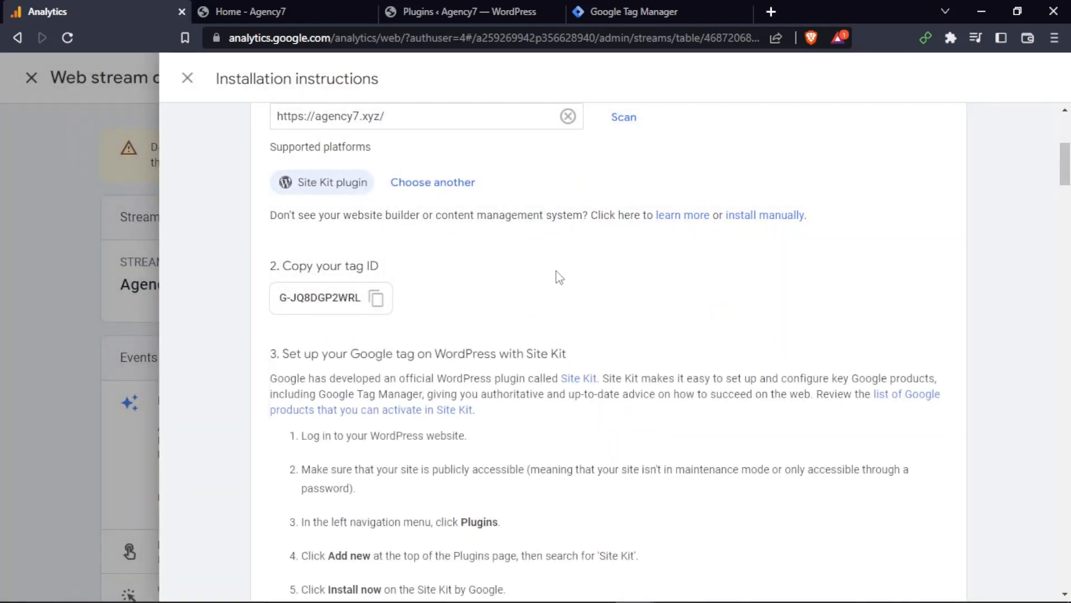
- Read the instructions for setting up the Google tag on WordPress with Site Kit
scroll(409, 248, down, 3)
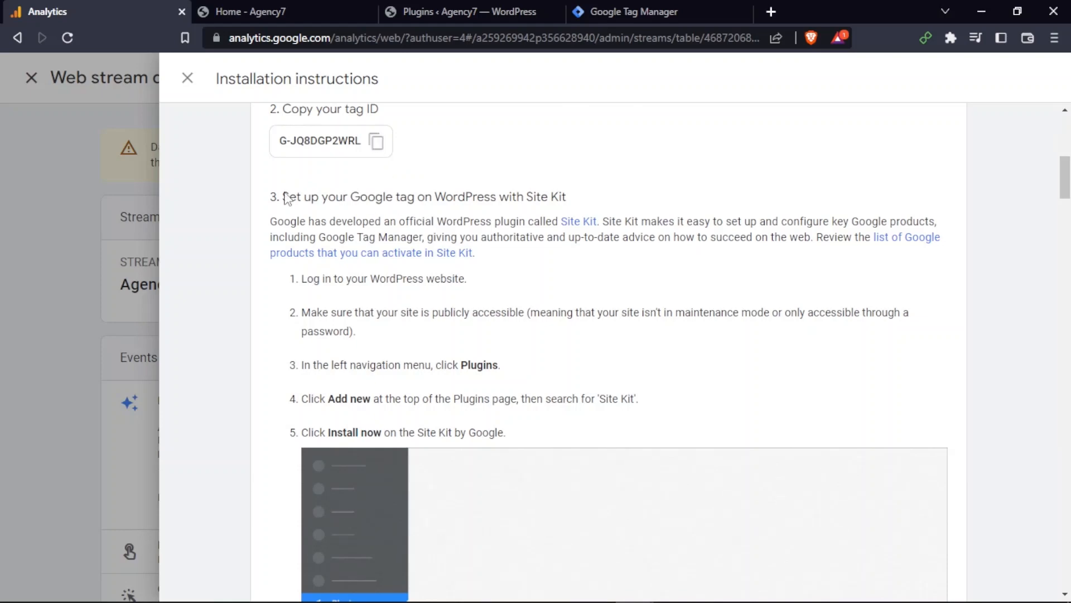
drag(283, 197, 593, 399)
click(588, 420)
scroll(541, 400, down, 14)
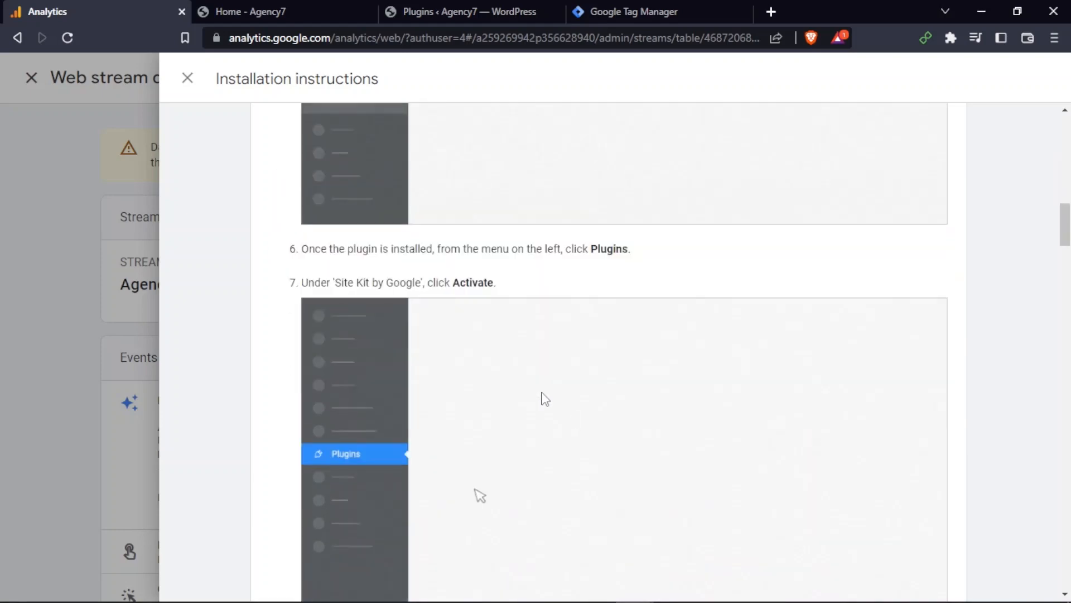
scroll(488, 324, up, 20)
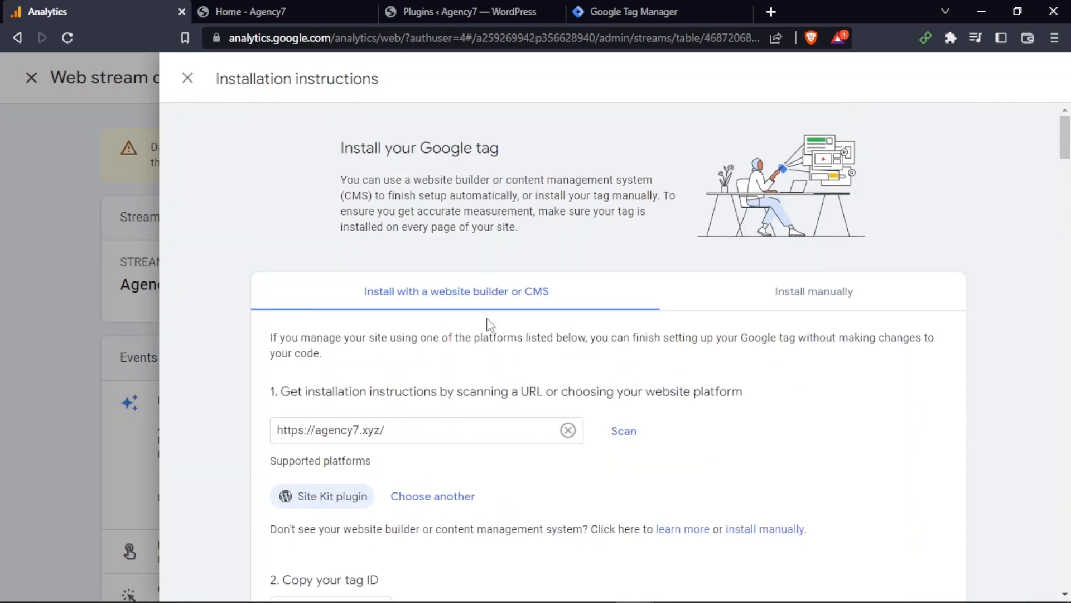
- Switch to the Agency7 WordPress admin and open the page for adding new plugins
key(ctrl+Tab)
key(ctrl+Tab)
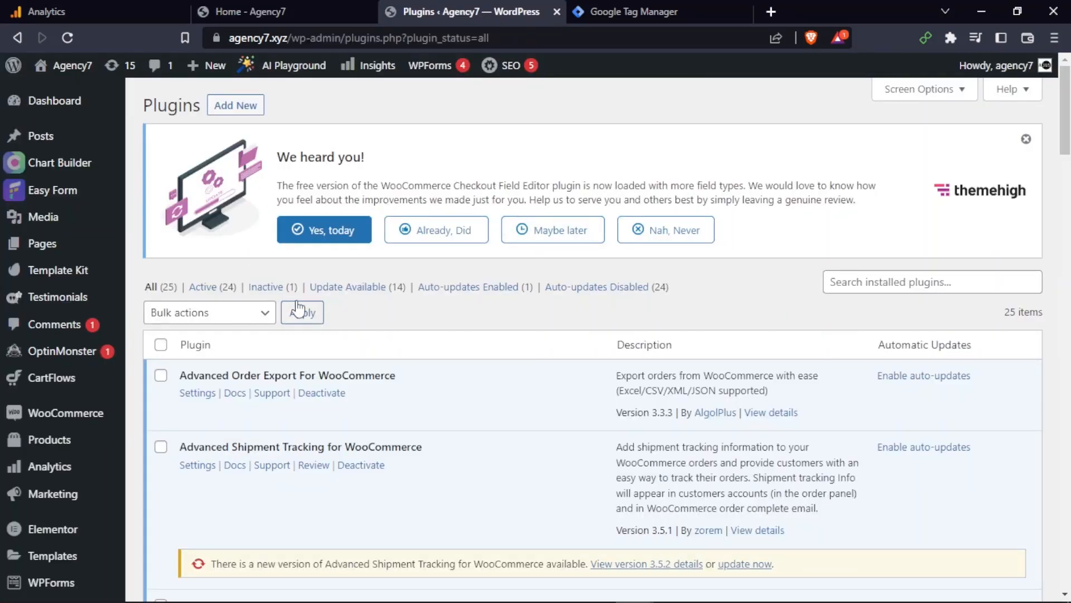
scroll(34, 413, down, 3)
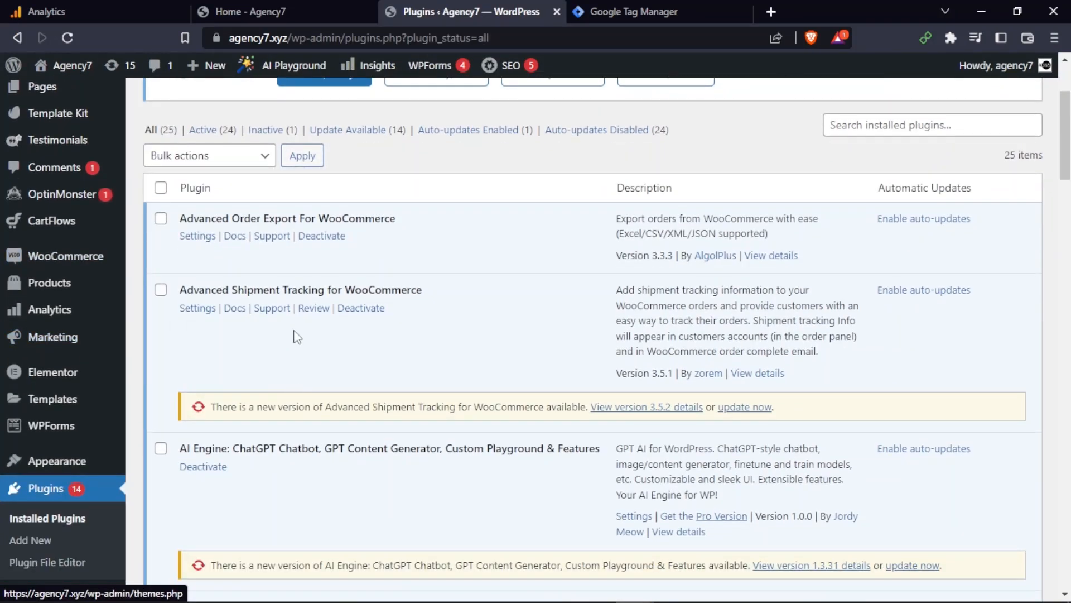
scroll(286, 135, up, 3)
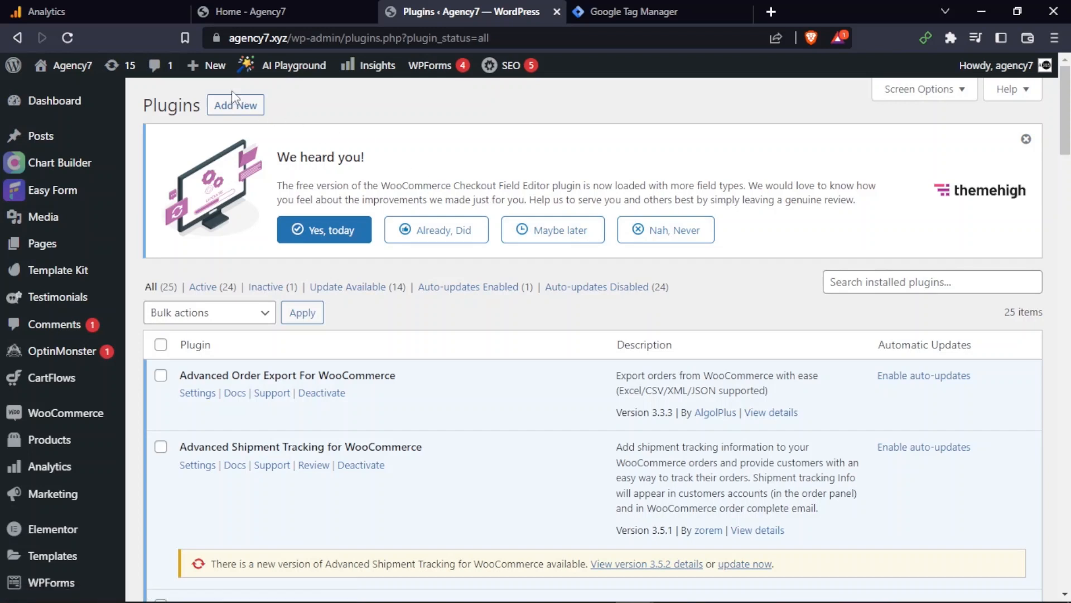
click(236, 105)
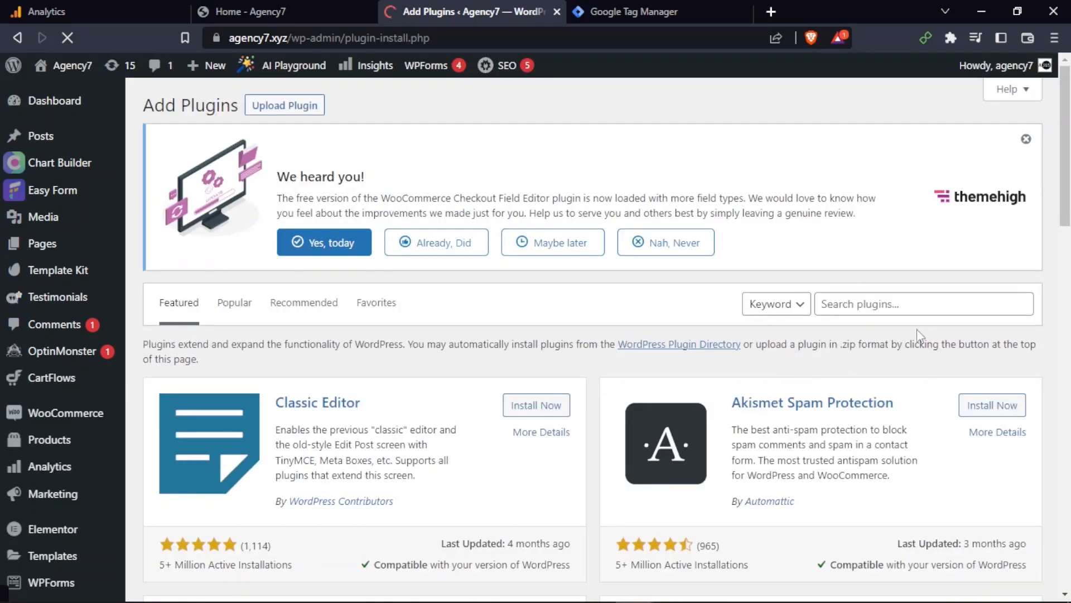
- Search the plugin directory for "site kit", then install and activate the Site Kit by Google plugin
click(898, 311)
click(915, 346)
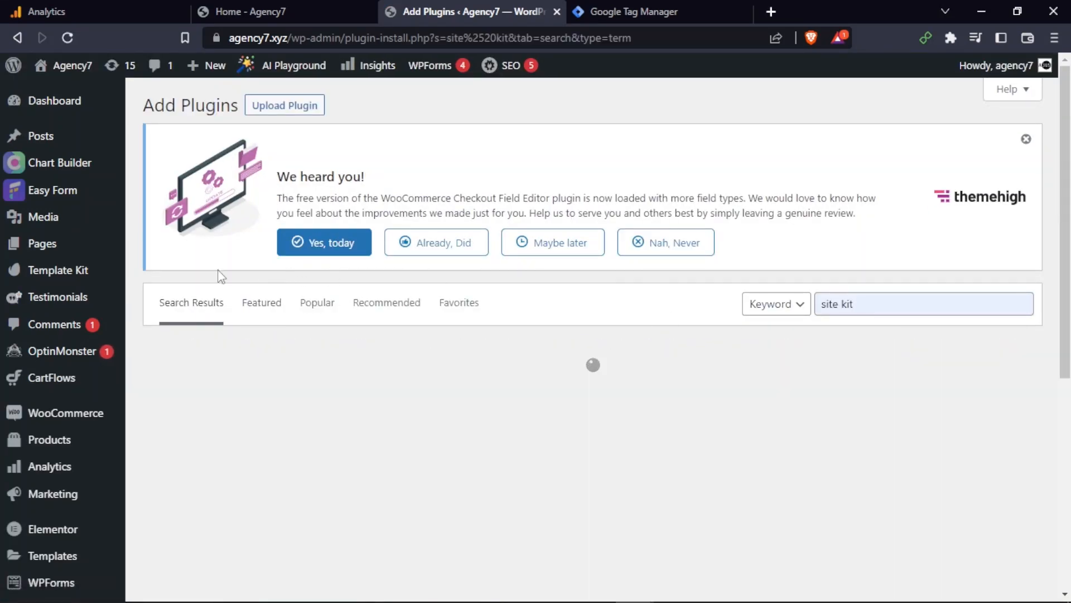
scroll(210, 259, down, 1)
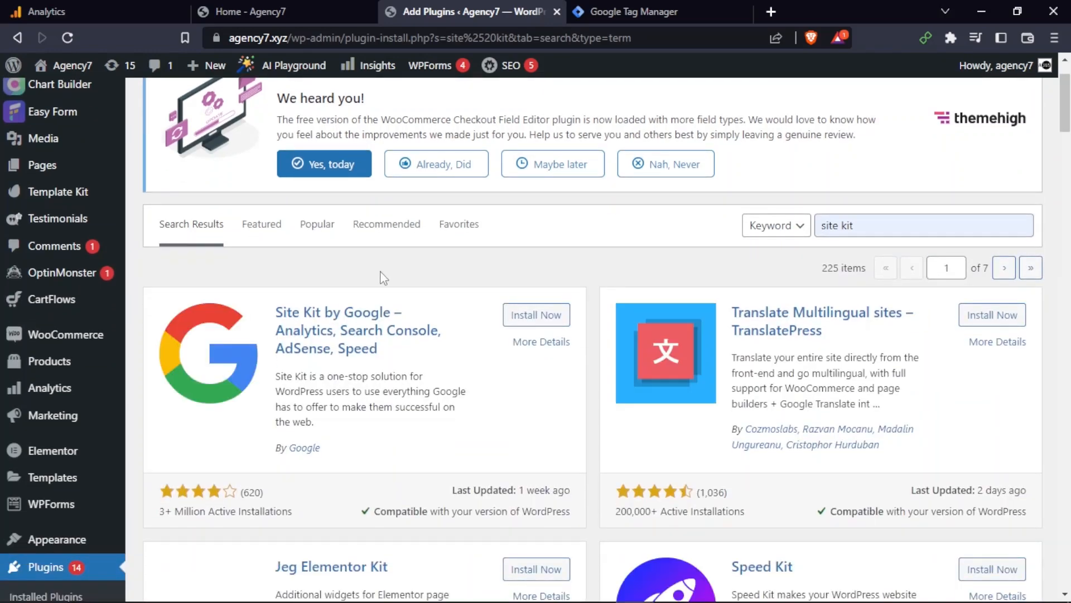
click(522, 315)
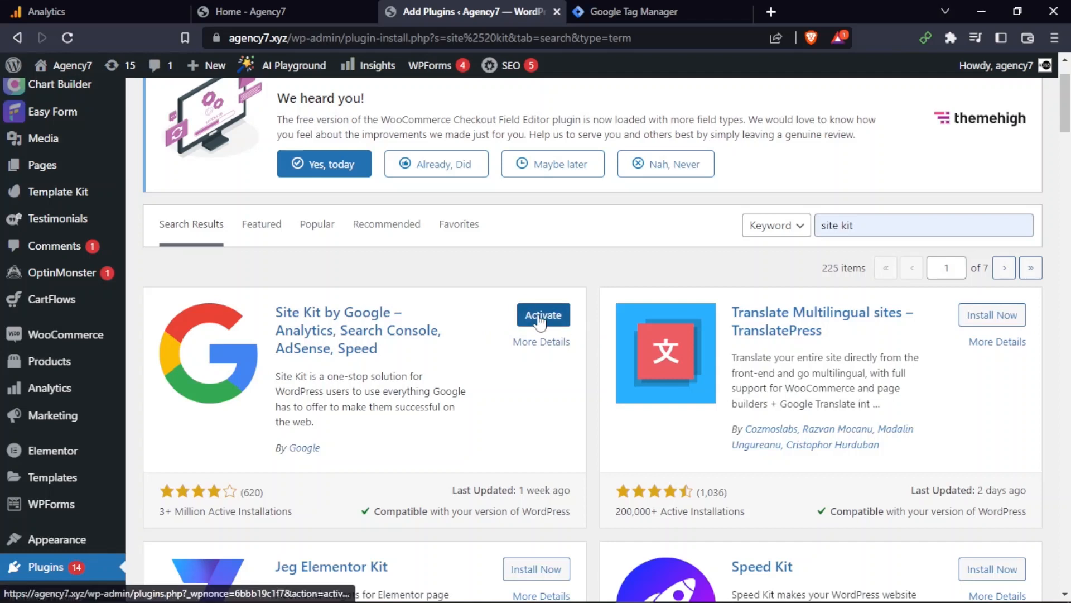
click(540, 318)
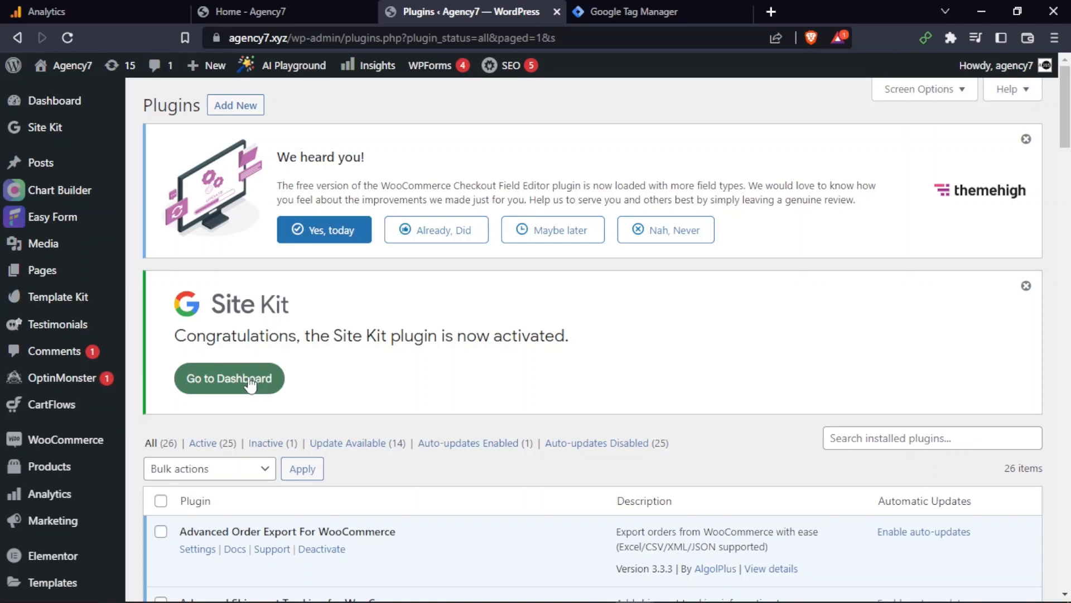
- Open the Site Kit setup, enable connecting Google Analytics as part of it, and start the sign-in with Google
mouse_move(49, 132)
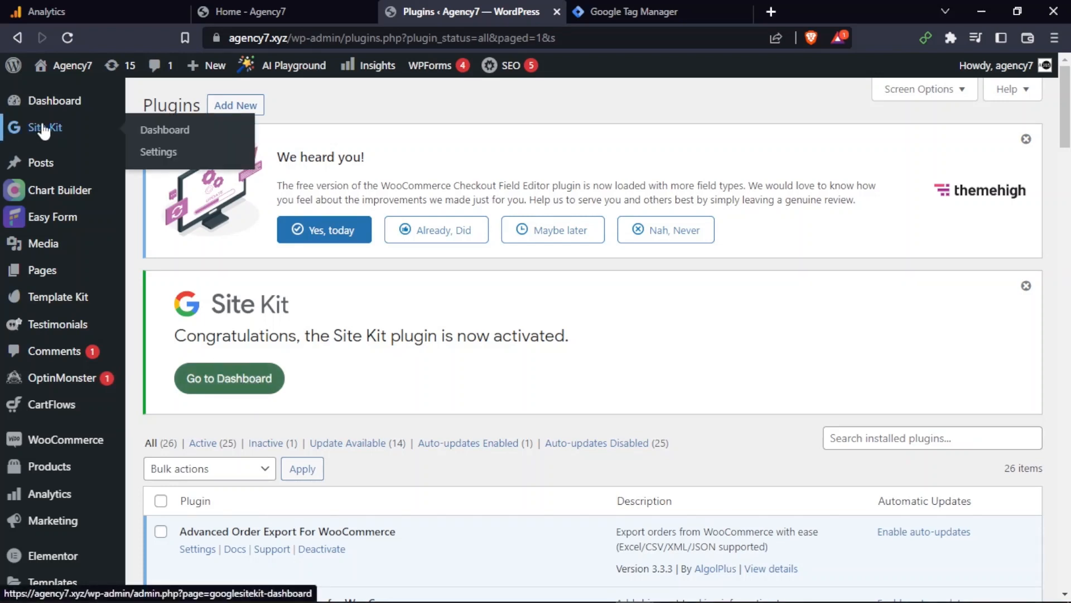
click(261, 381)
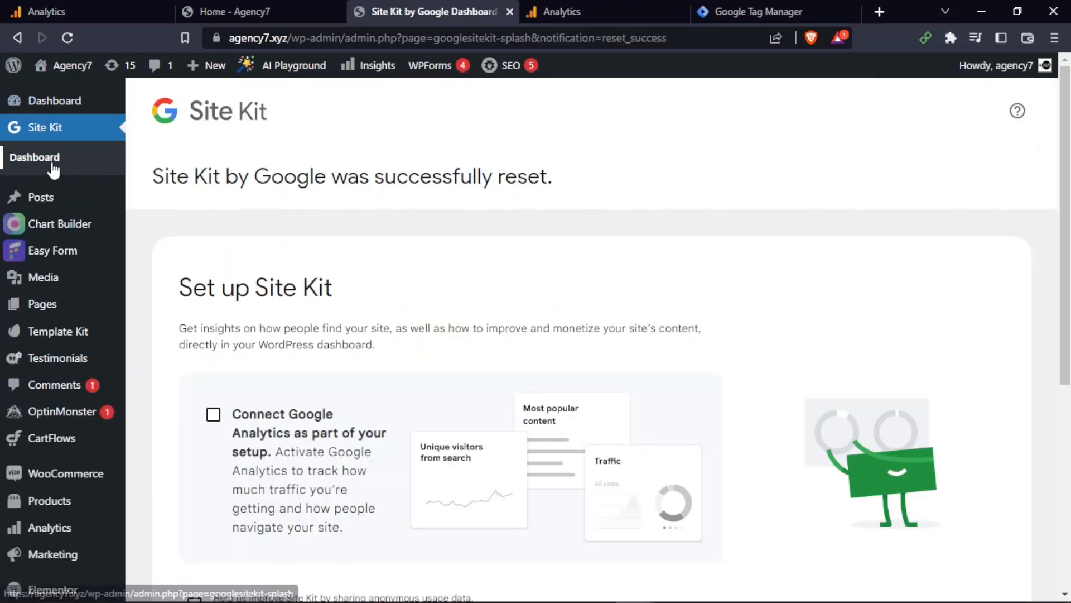
scroll(376, 201, down, 5)
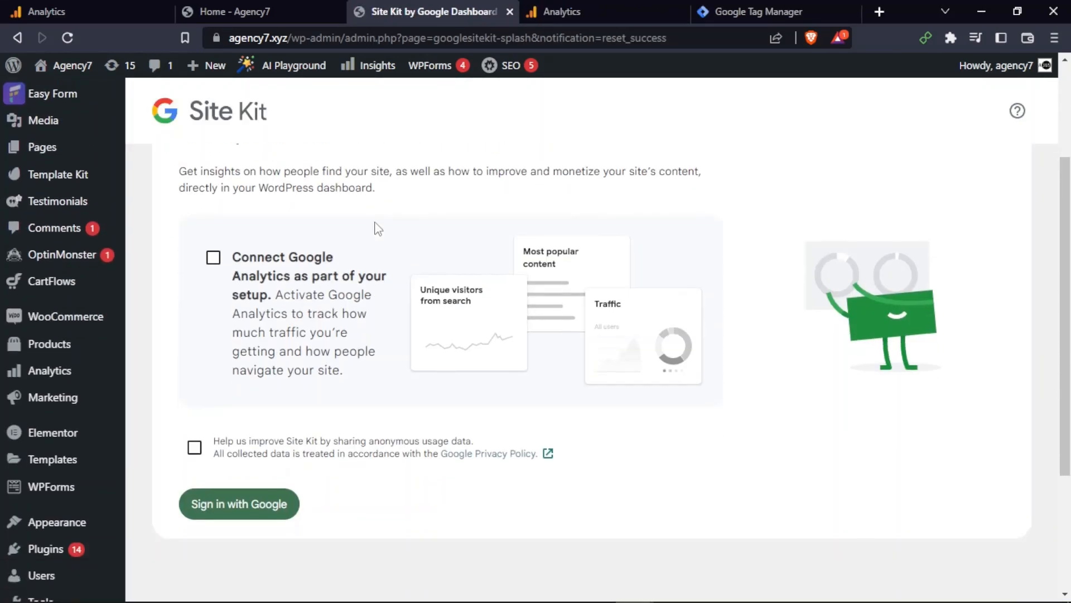
scroll(409, 234, up, 5)
scroll(435, 219, down, 3)
click(253, 261)
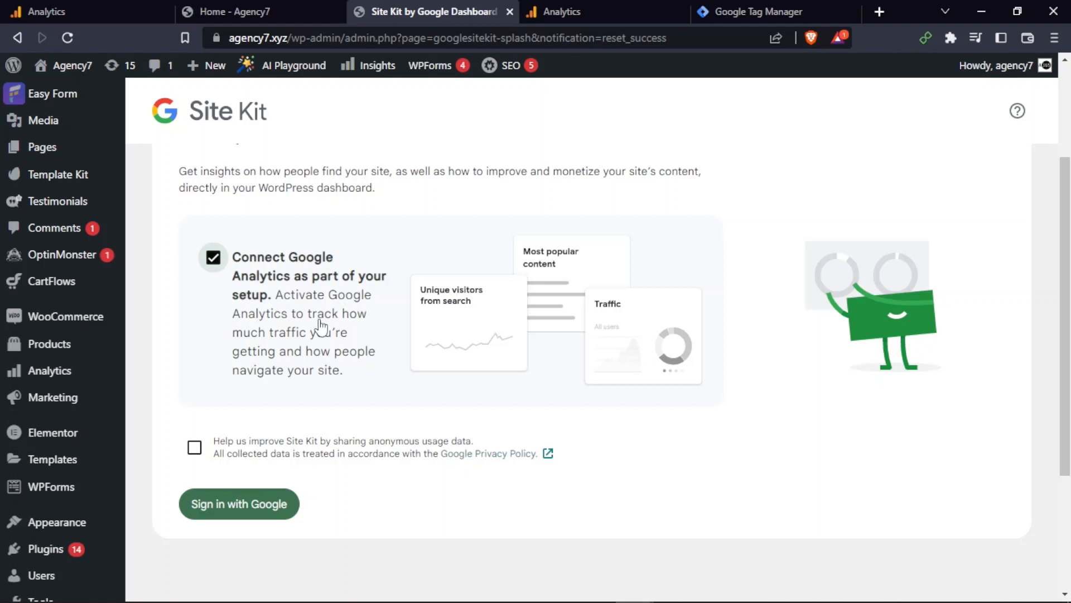
click(368, 342)
click(229, 275)
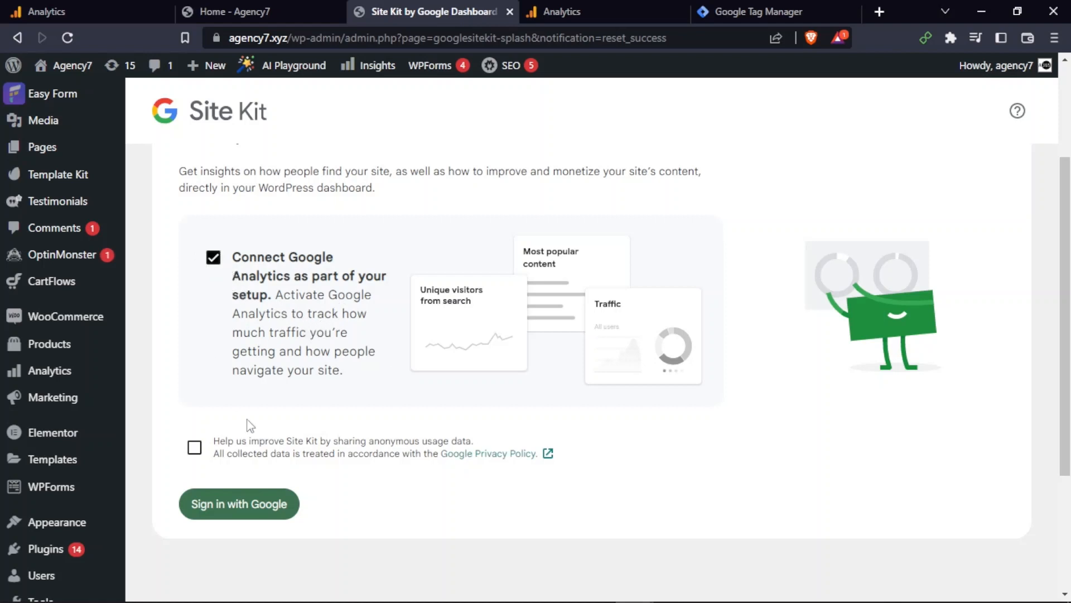
click(236, 521)
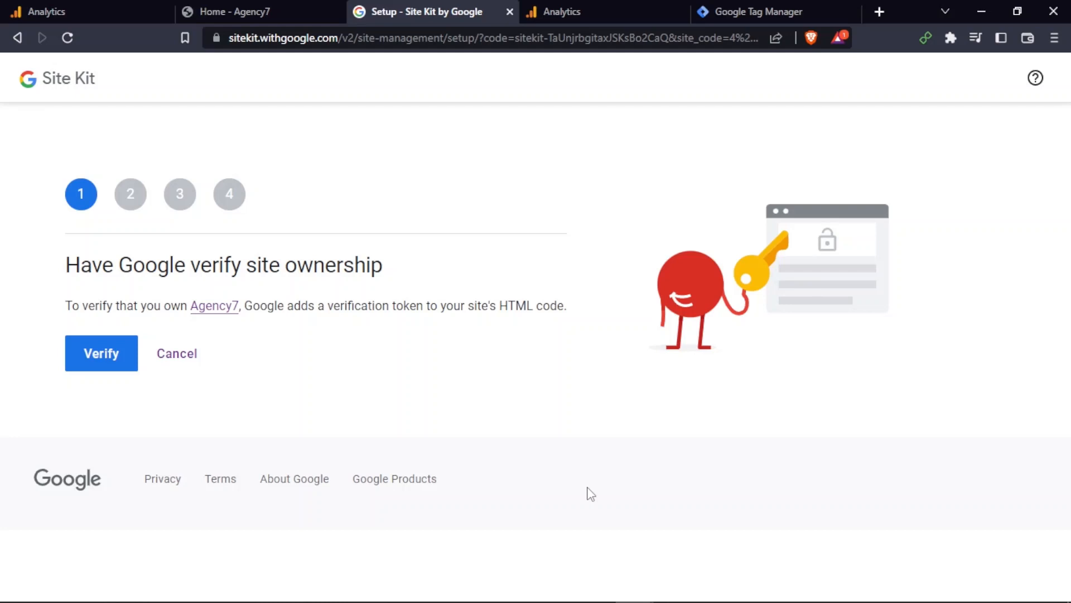
- Complete the Site Kit setup stages: verify site ownership, allow dashboard metrics, set up Search Console, and proceed with Google Analytics
click(99, 355)
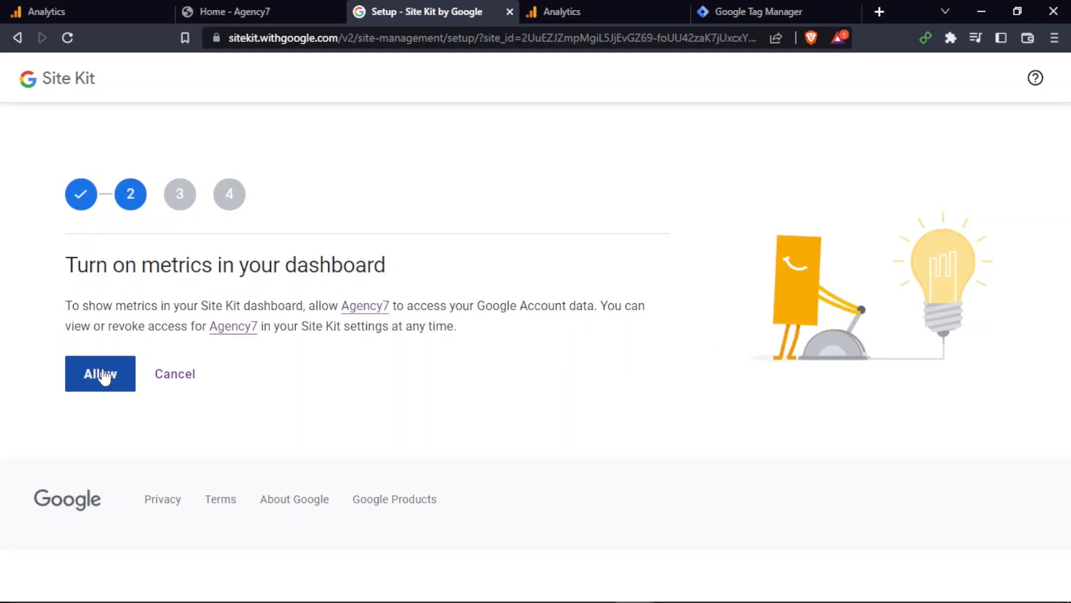
click(104, 377)
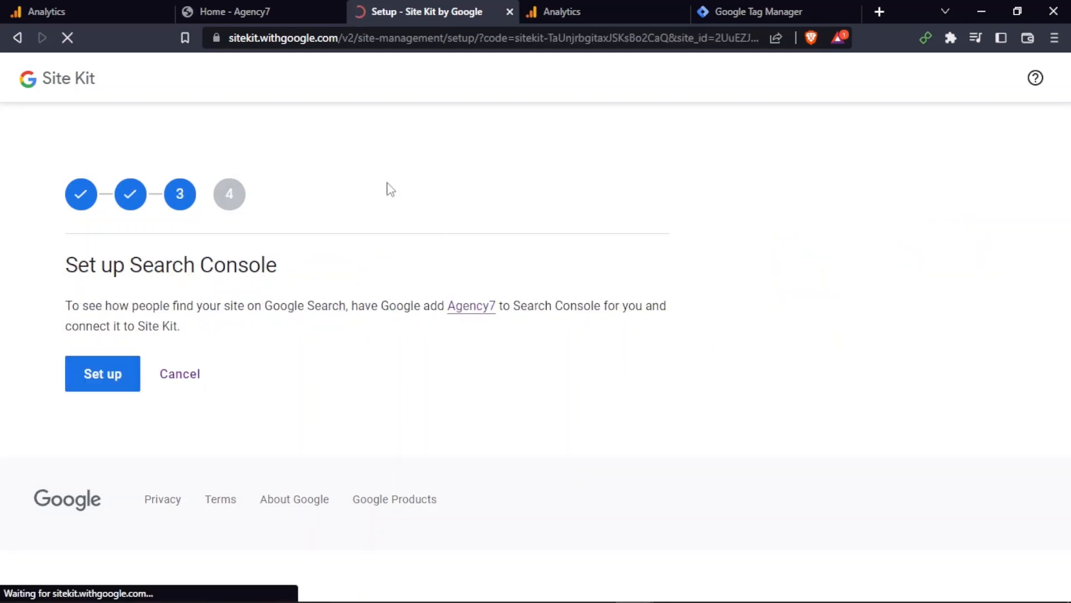
click(99, 382)
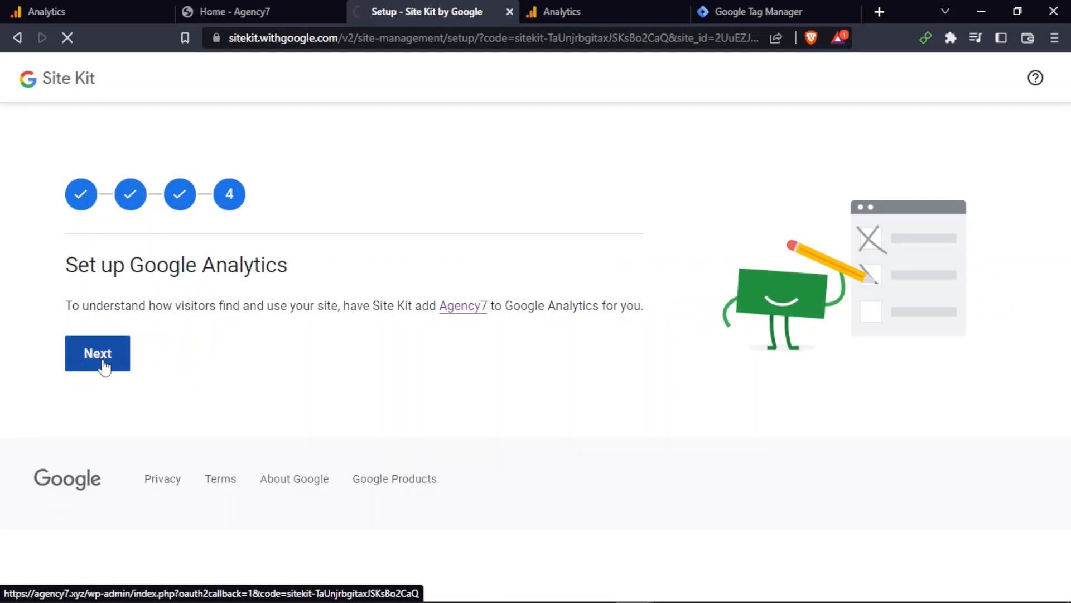
click(104, 367)
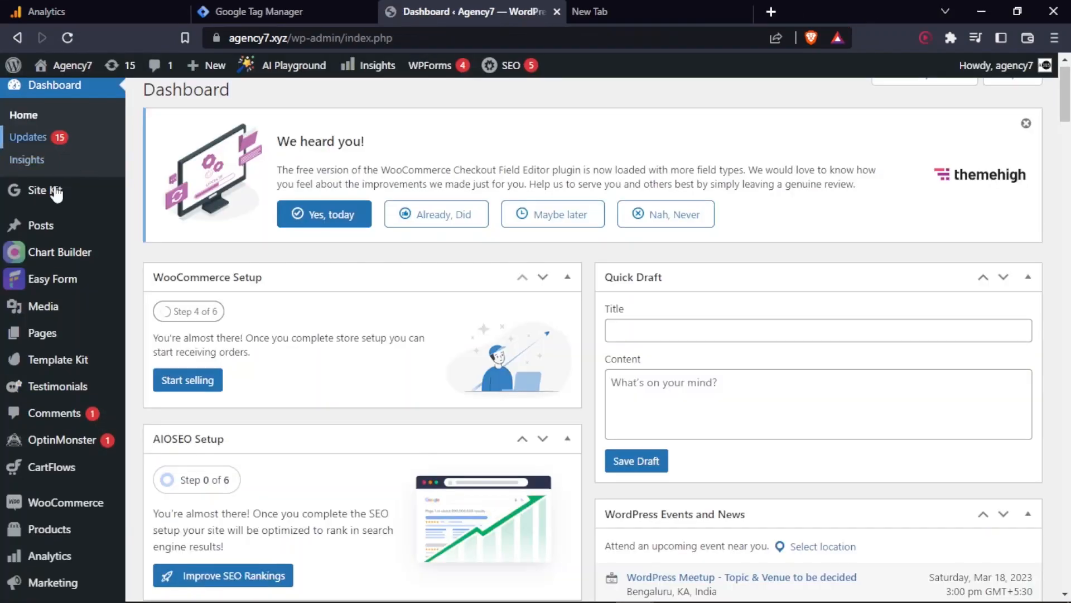
- Open the Site Kit settings in WordPress and start completing the setup for the Analytics service
mouse_move(48, 188)
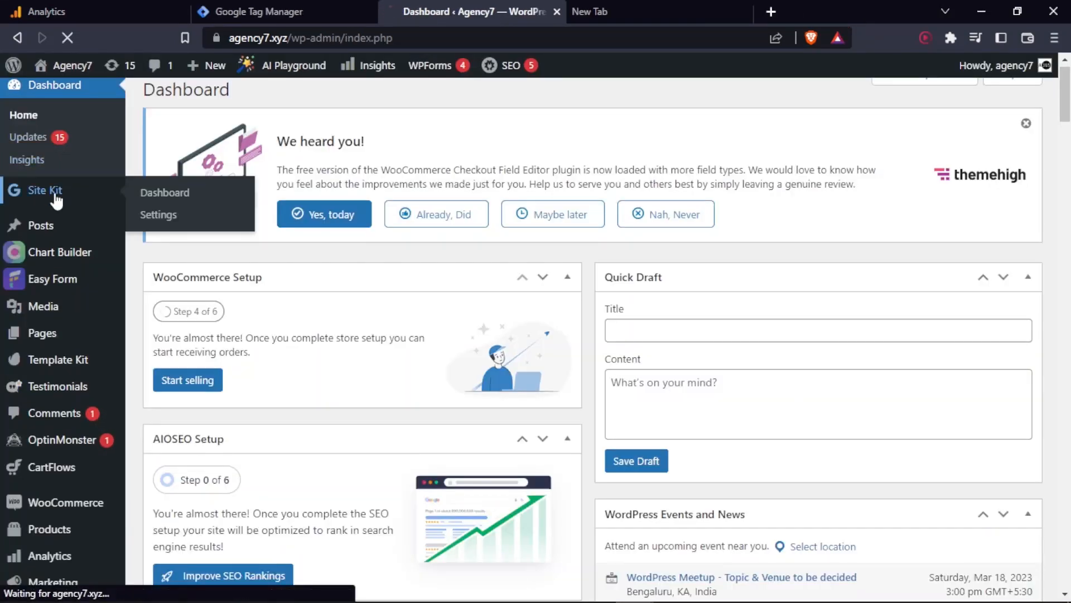
click(161, 213)
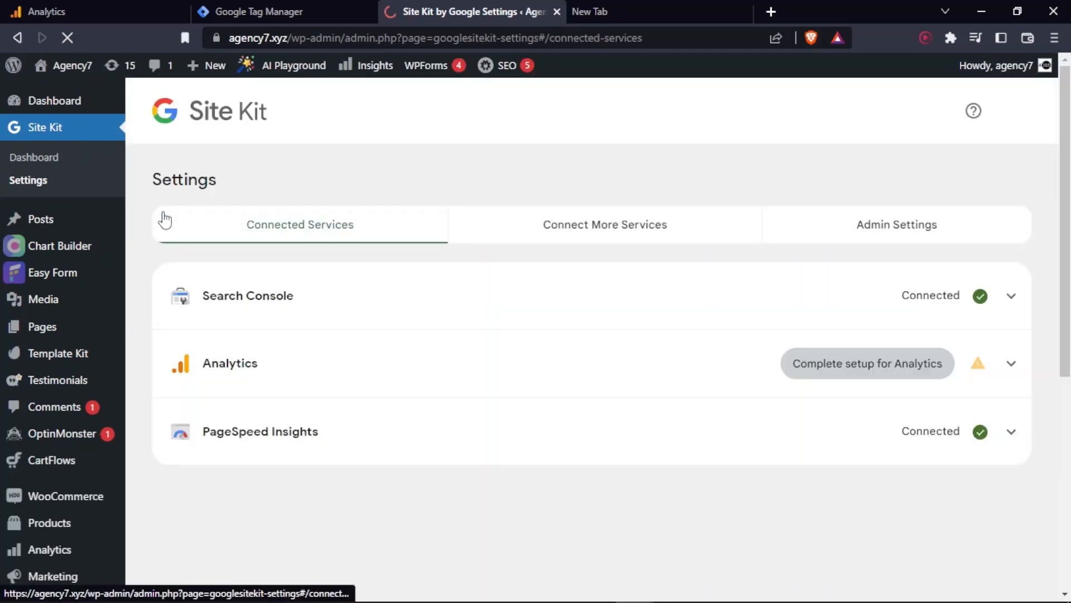
click(869, 374)
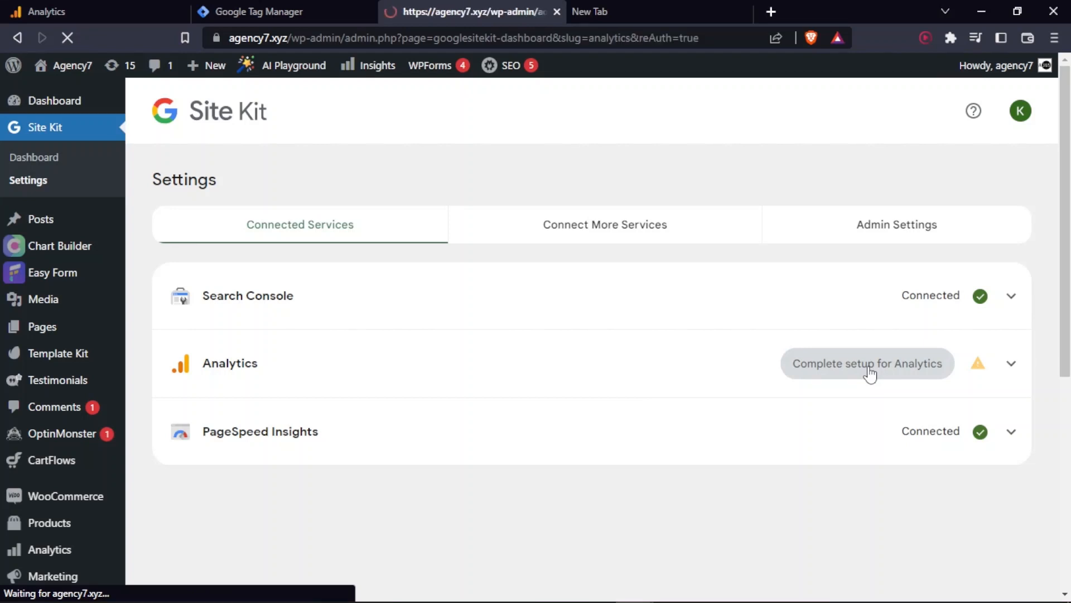
- Switch to Google Analytics and open the tag installation instructions from the Agency7 web stream's details
click(101, 14)
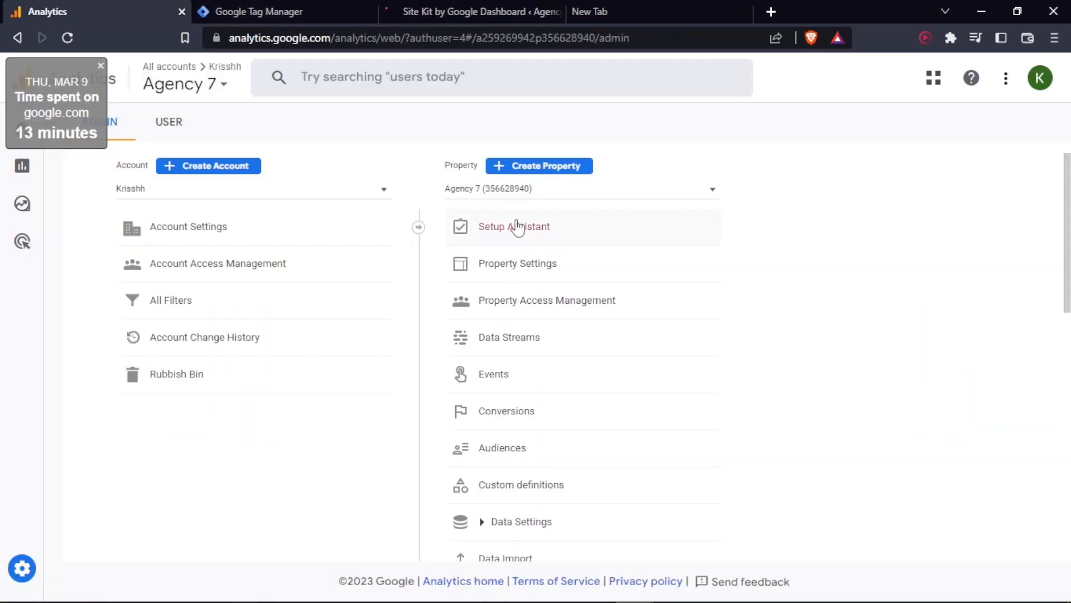
click(530, 338)
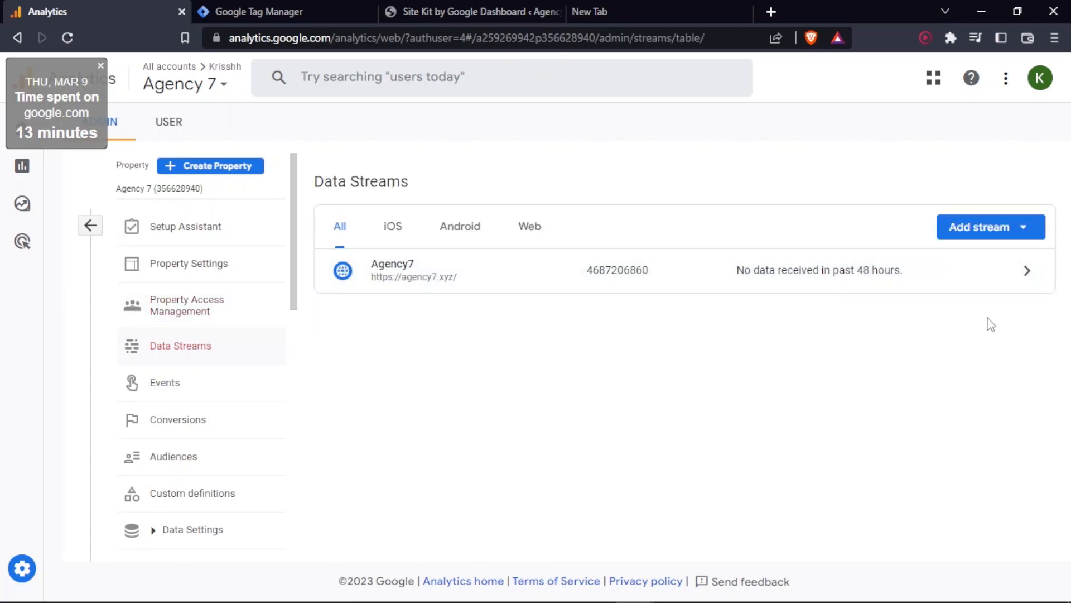
click(1013, 286)
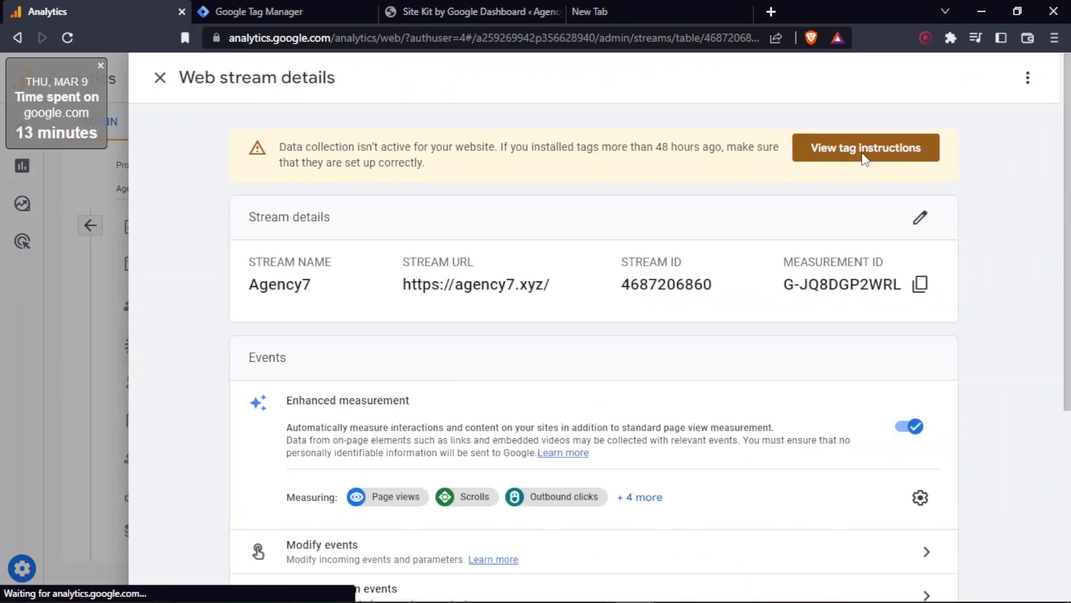
click(101, 65)
click(822, 151)
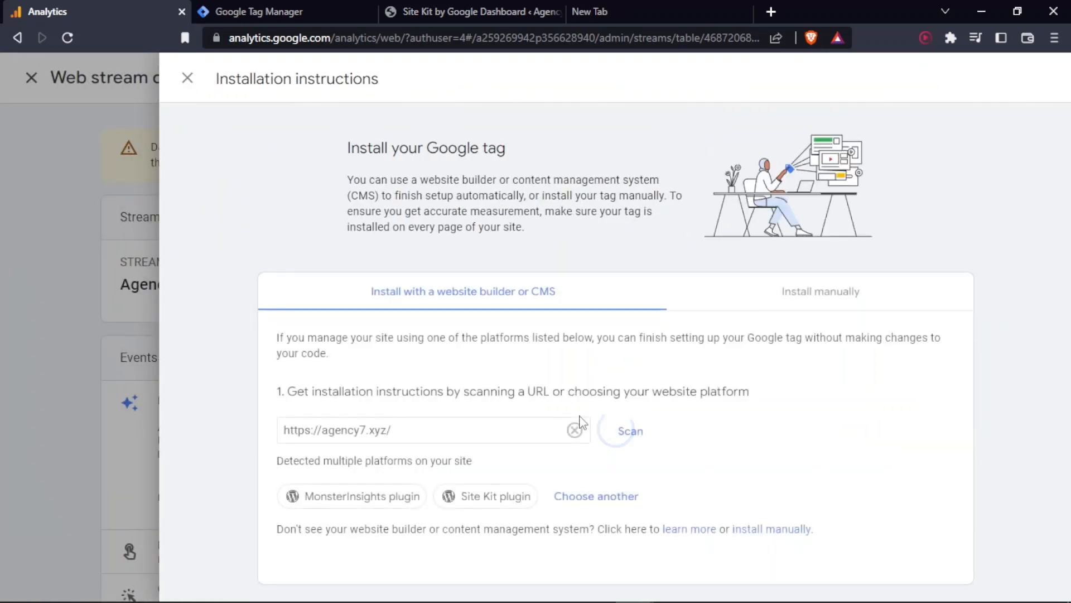
- Review the Site Kit plugin instructions through configuring the Analytics property, then close the instructions and stream details
click(501, 494)
scroll(519, 404, down, 15)
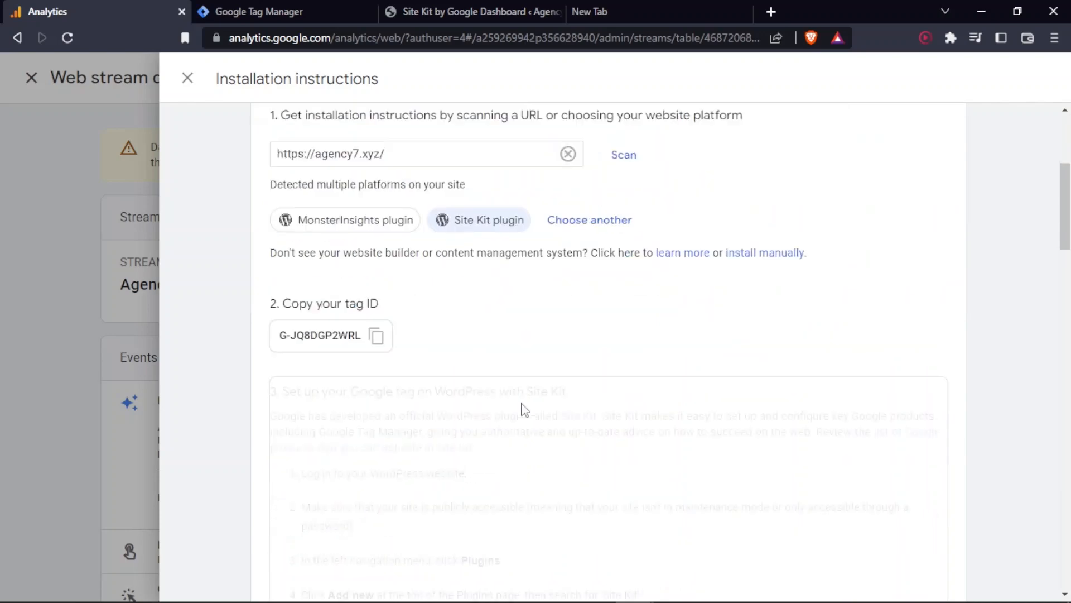
scroll(515, 383, down, 20)
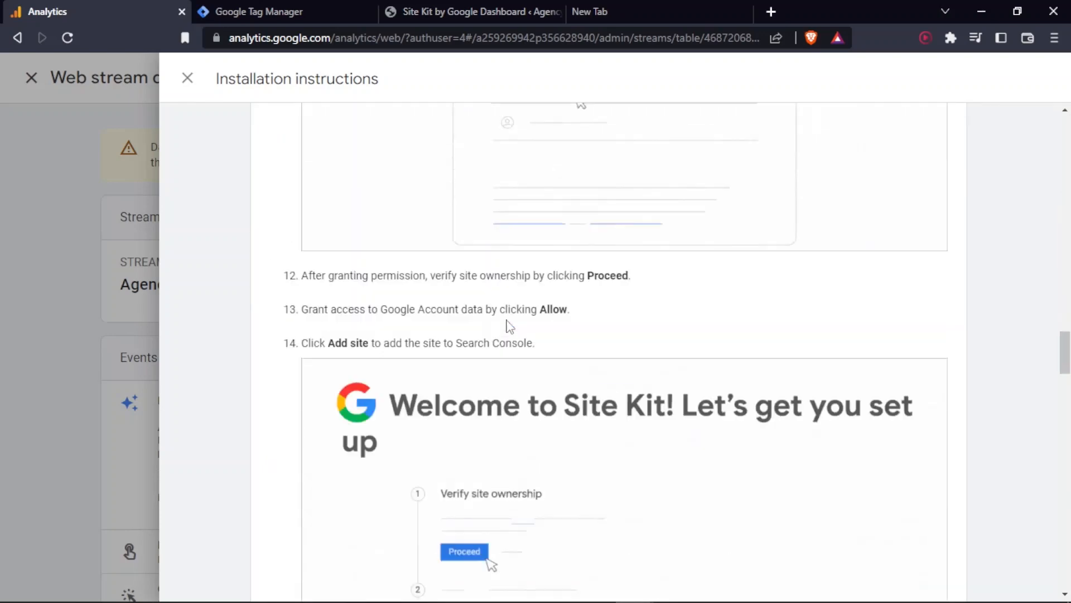
scroll(510, 326, down, 8)
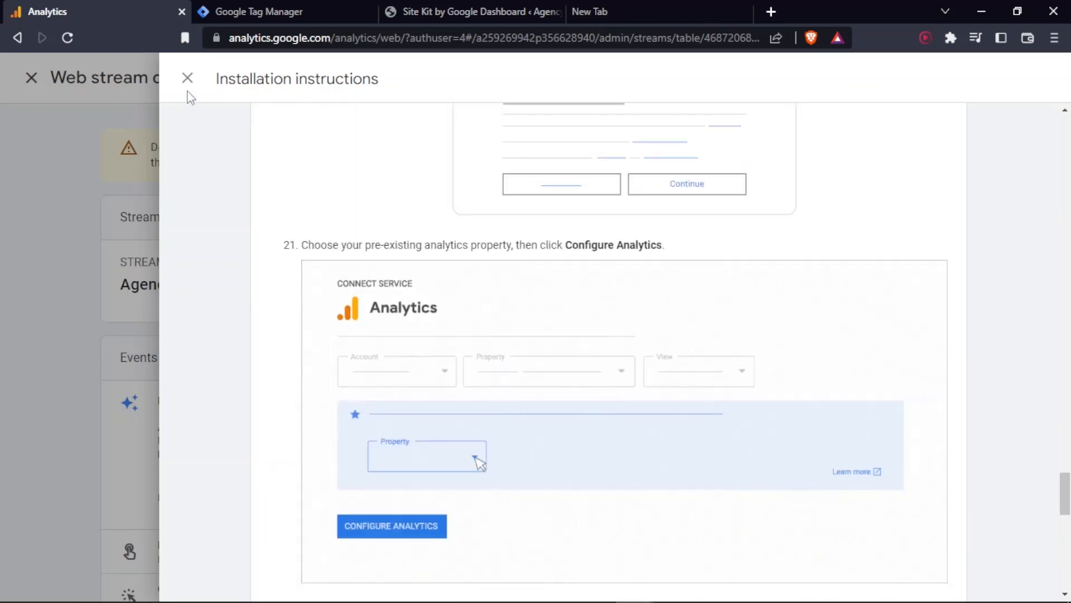
click(187, 78)
click(31, 76)
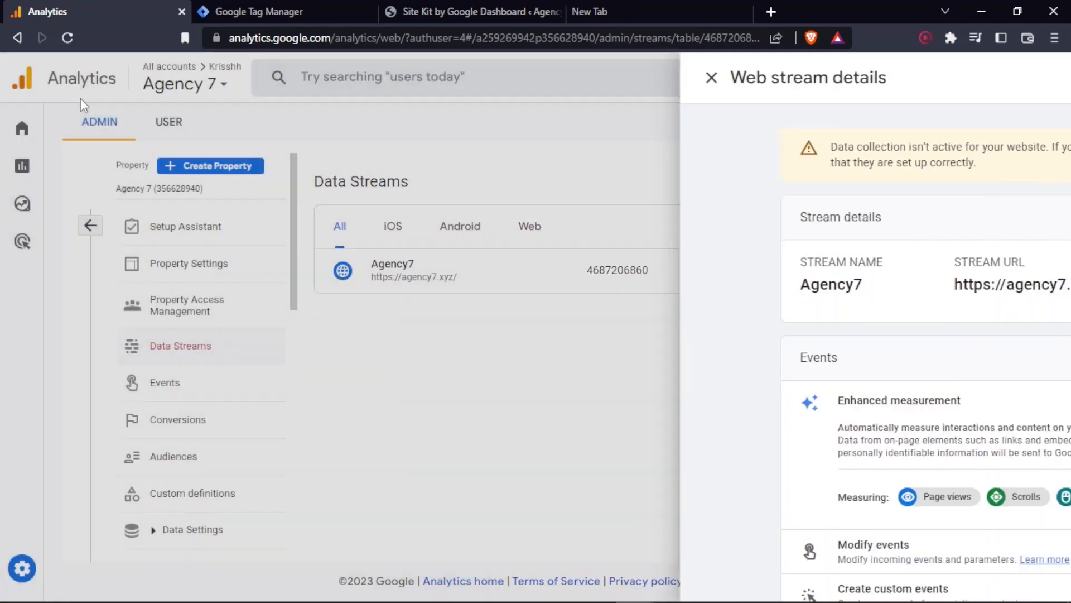
- Return to Site Kit's Analytics connection page, place its browser tab beside Analytics, and examine the account selection form
click(421, 11)
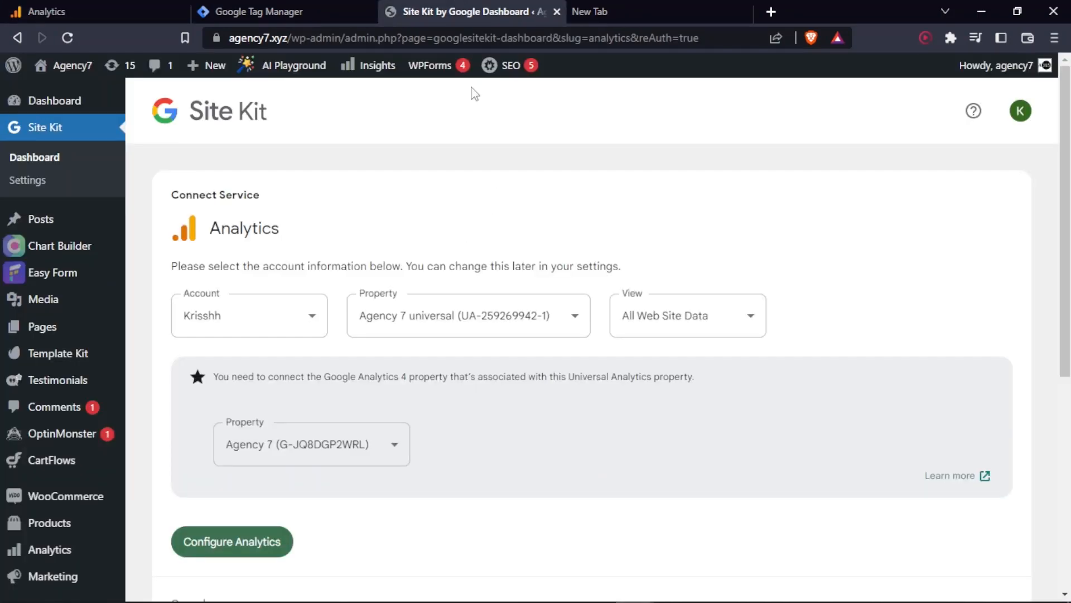
drag(472, 11, 285, 11)
scroll(333, 285, down, 1)
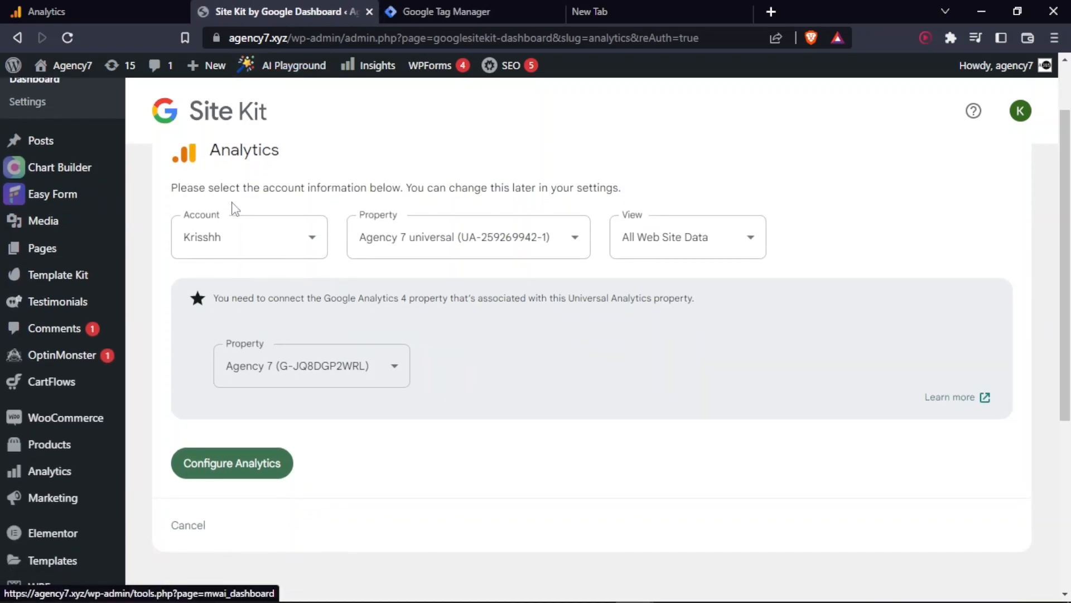
drag(225, 187, 609, 186)
click(610, 186)
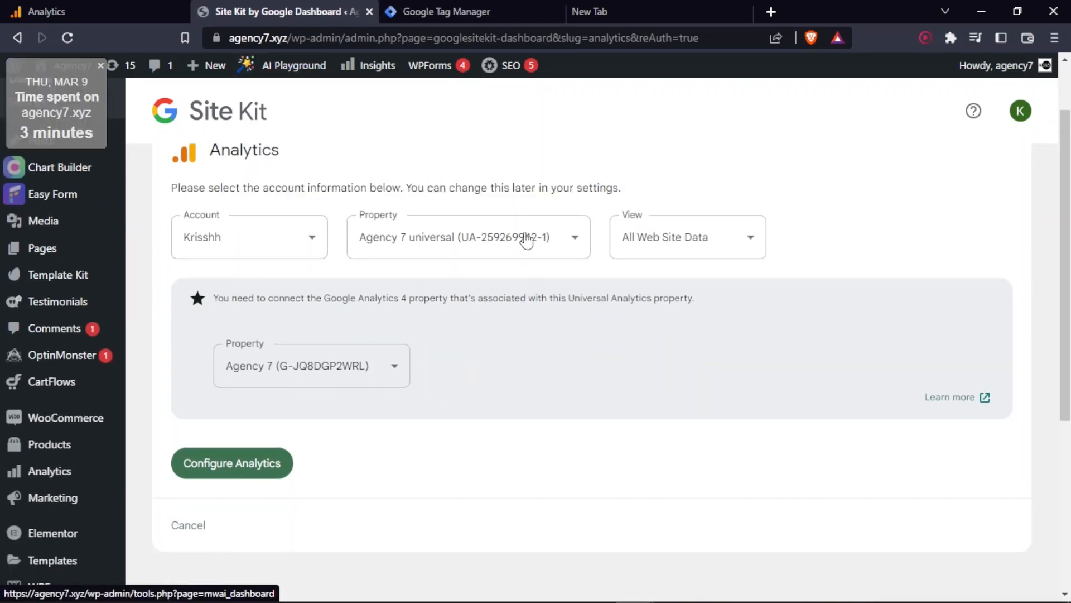
- Check the list of properties in the Google Analytics account, then return to the Site Kit connection page
click(60, 10)
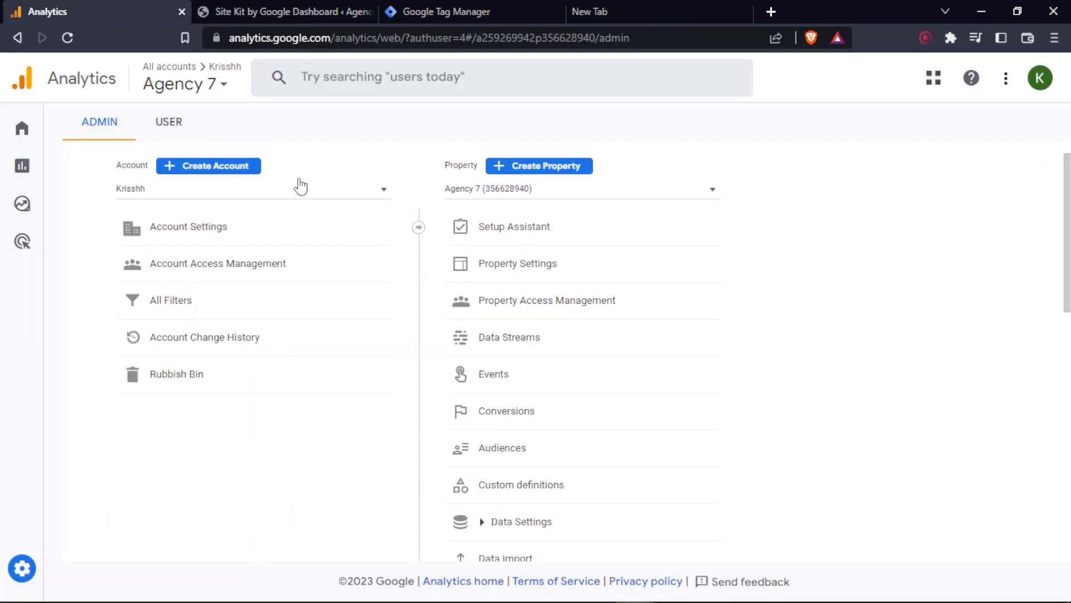
click(511, 193)
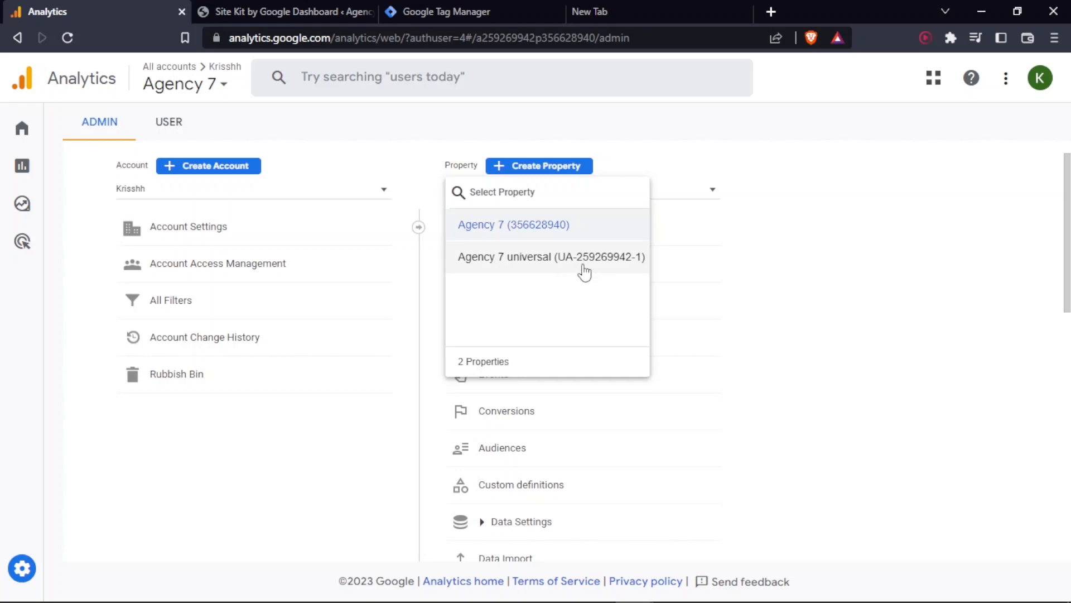
click(318, 12)
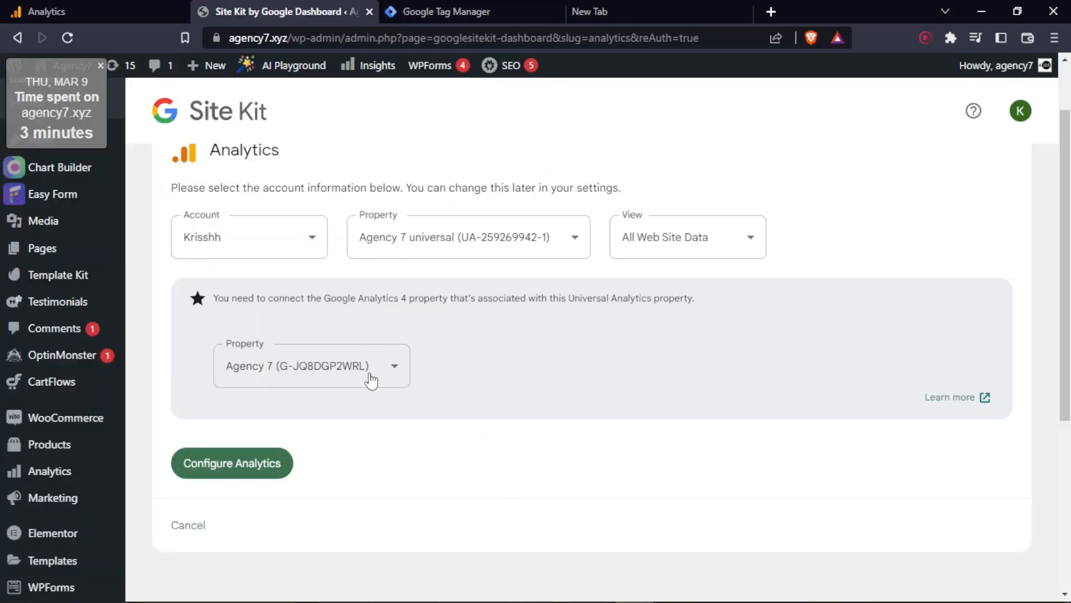
- Select the Agency 7 Google Analytics 4 property instead of Agency 7 universal as the main property to connect in Site Kit
click(371, 380)
click(473, 258)
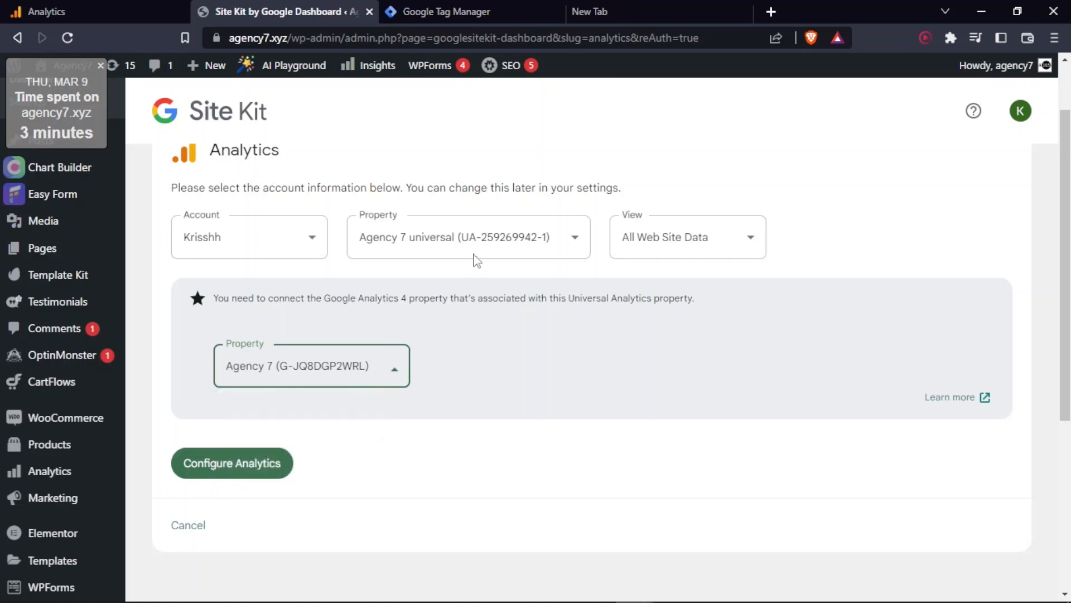
click(476, 259)
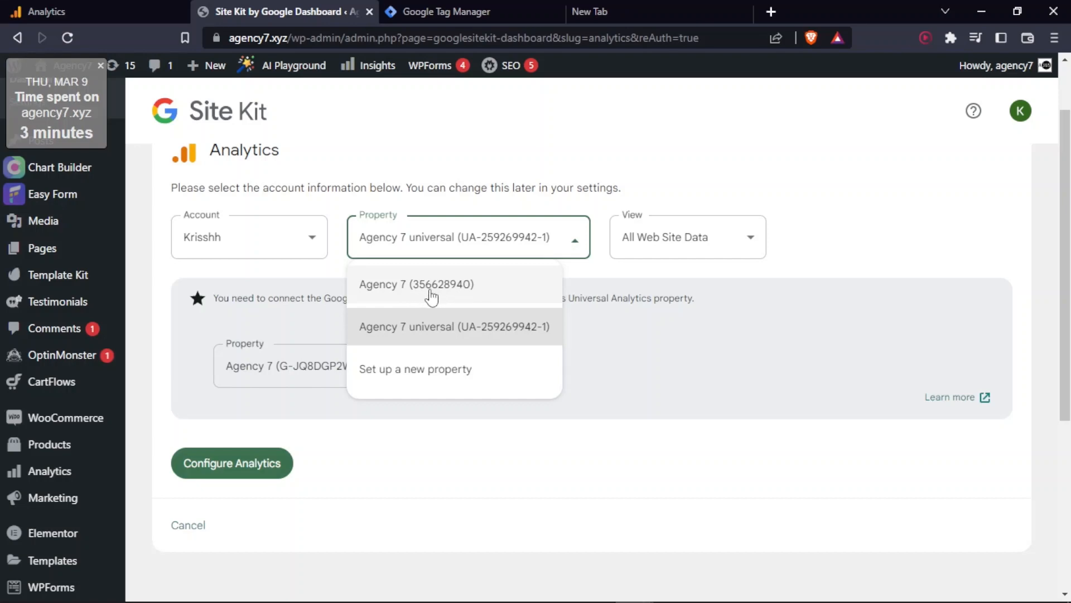
click(126, 8)
click(300, 16)
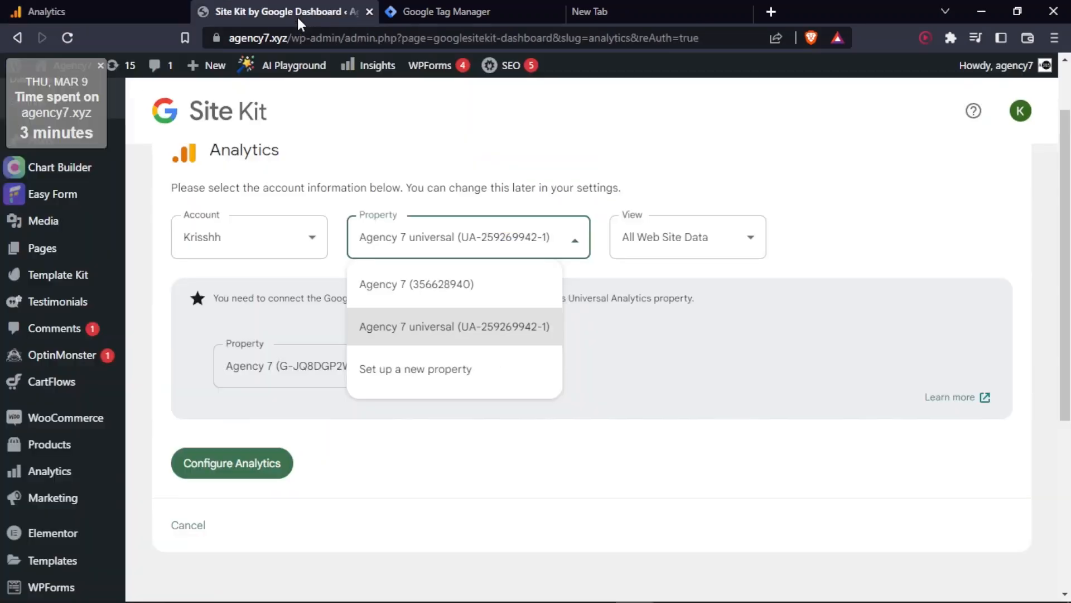
click(410, 285)
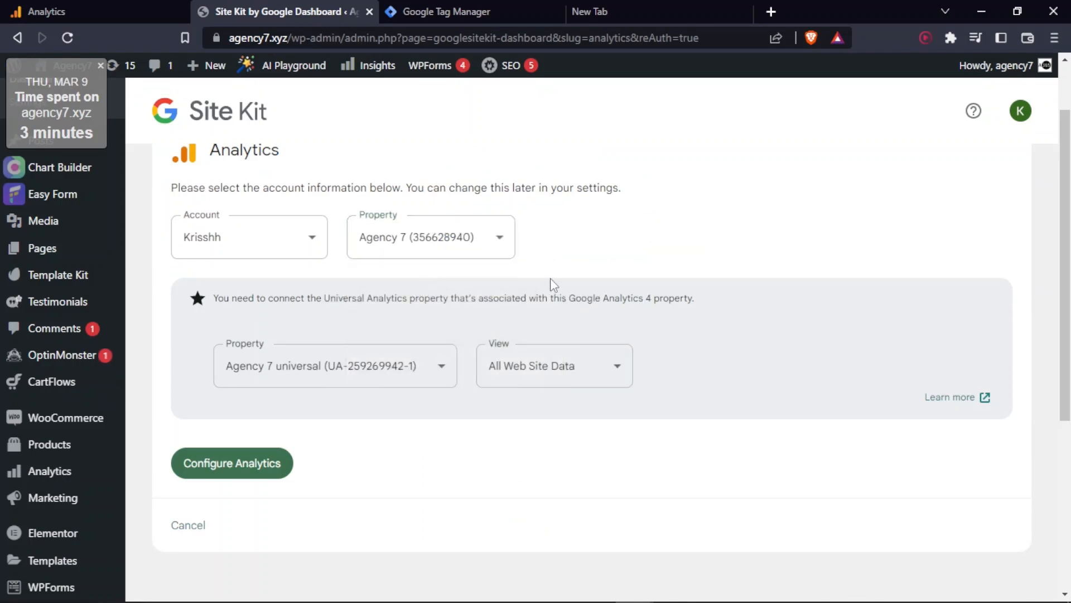
- Configure Analytics in Site Kit with the selected Agency 7 properties and the All Web Site Data view
scroll(586, 291, down, 3)
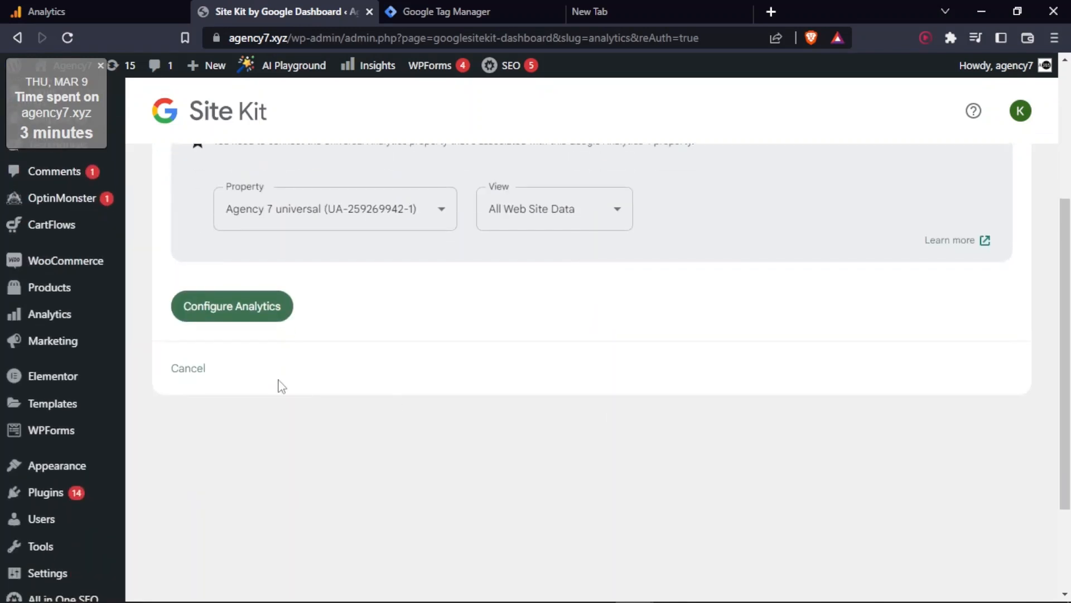
click(268, 309)
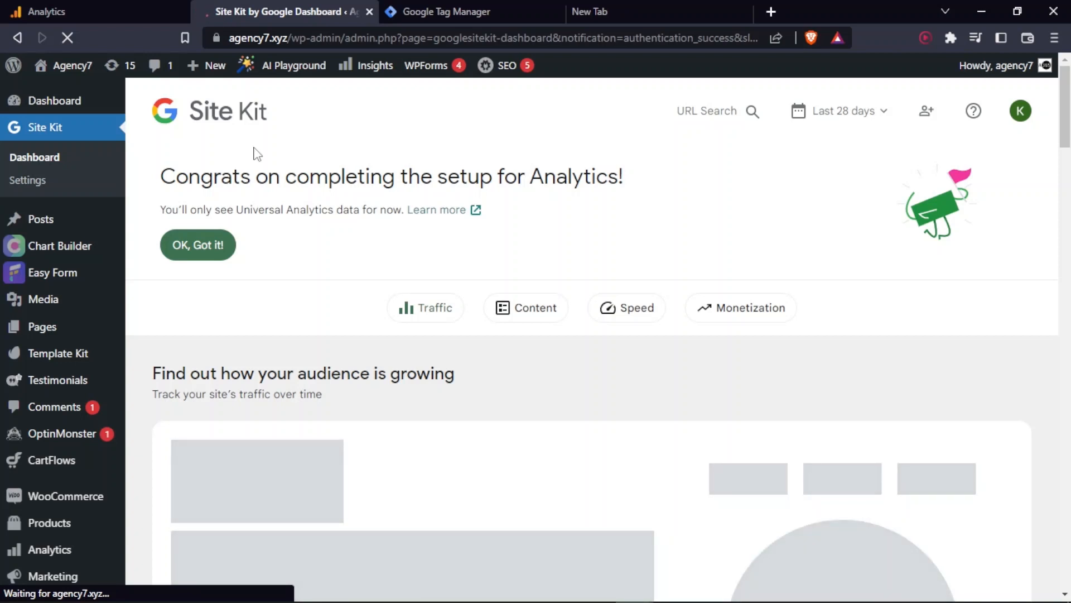
- Switch to Google Analytics and open the Agency7 web stream's details from the Agency 7 property's data streams
click(2, 3)
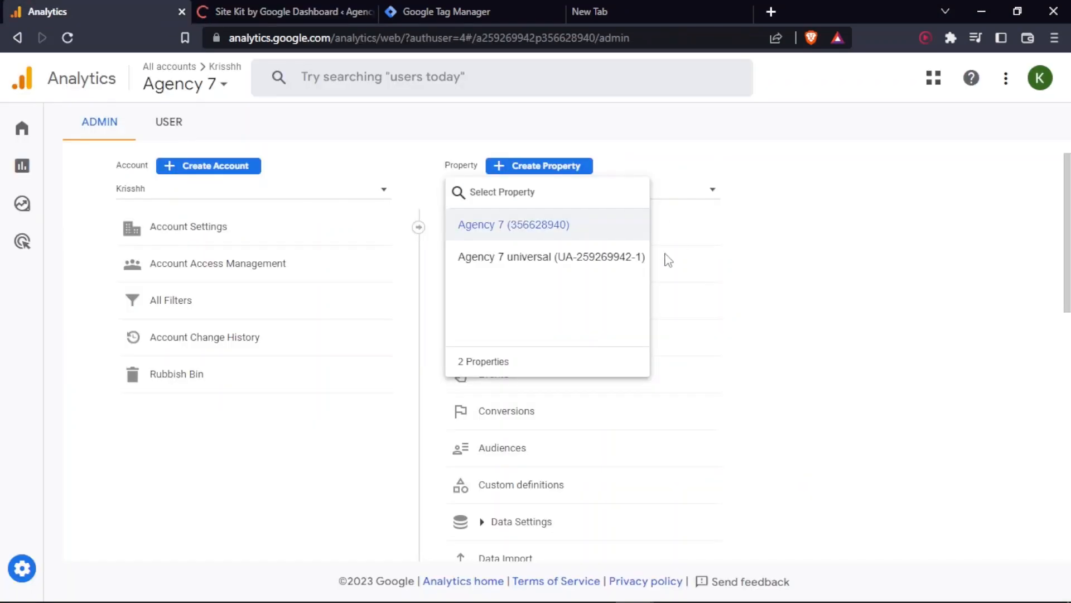
click(738, 254)
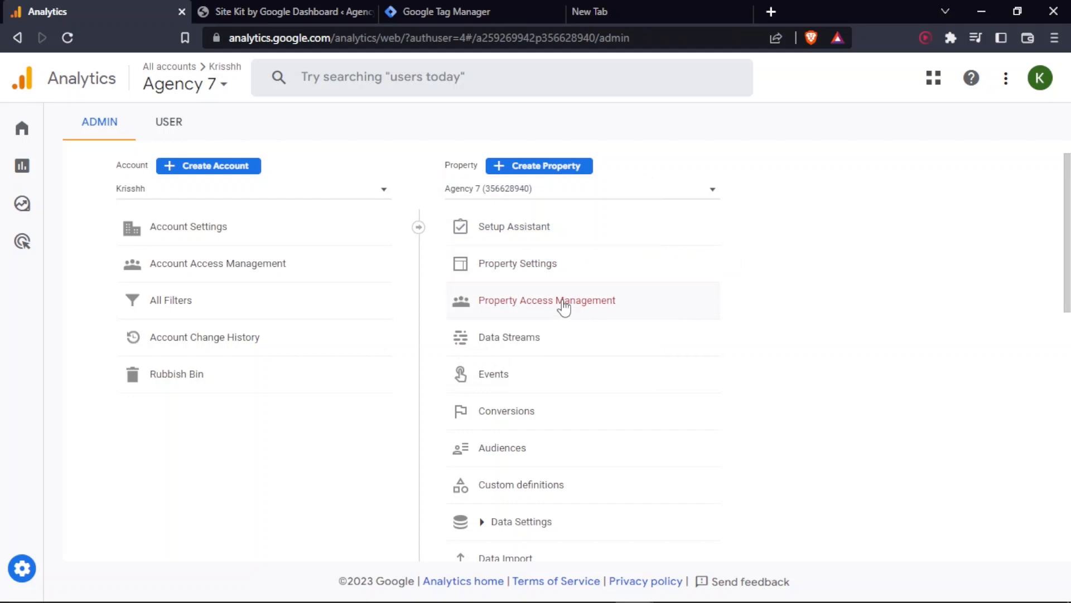
click(537, 346)
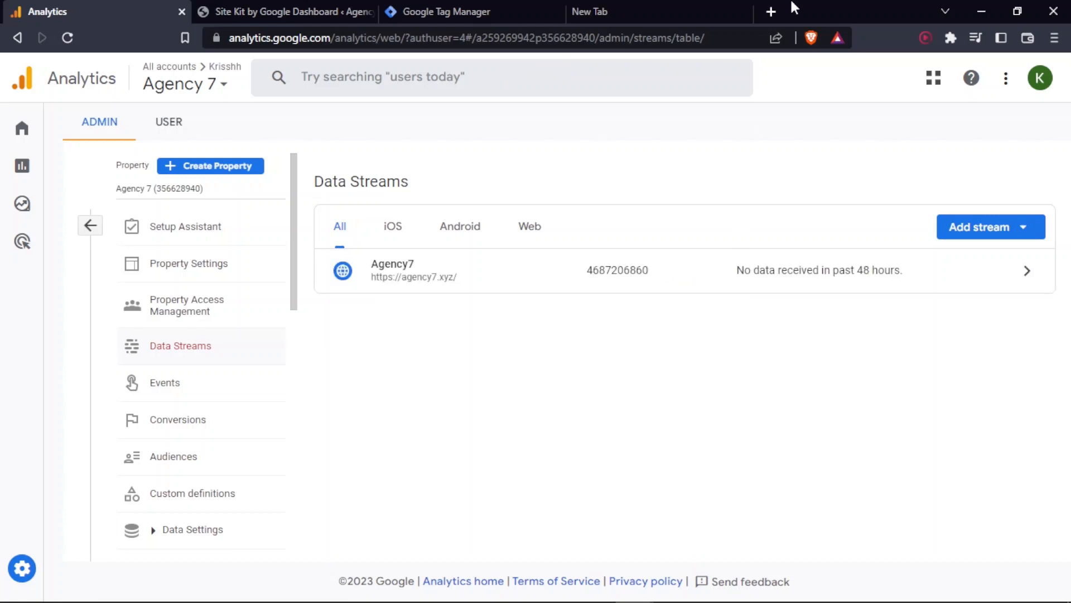
click(856, 277)
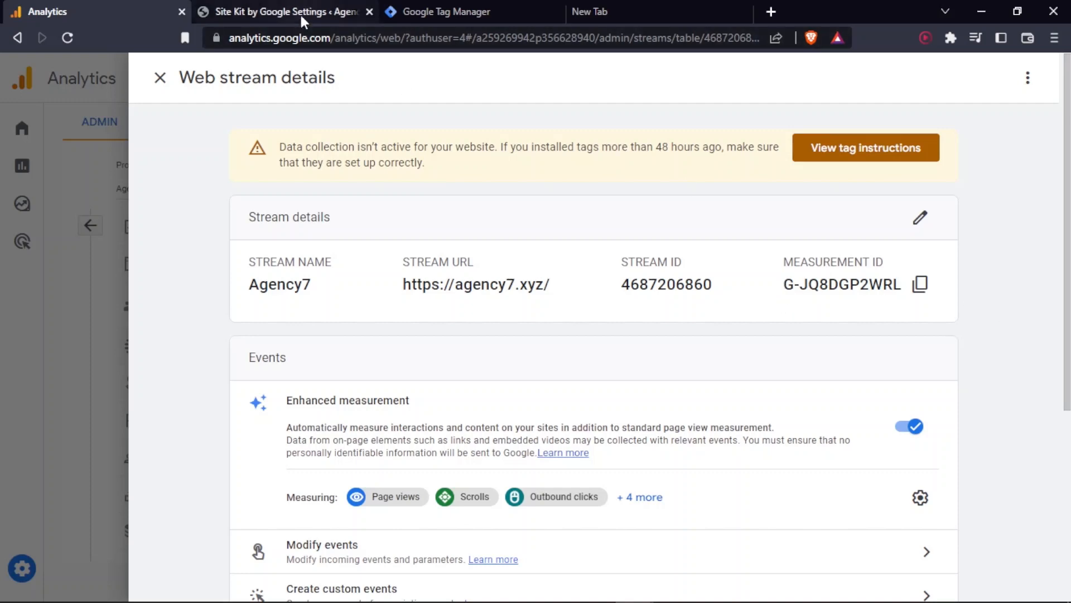
click(237, 11)
click(80, 6)
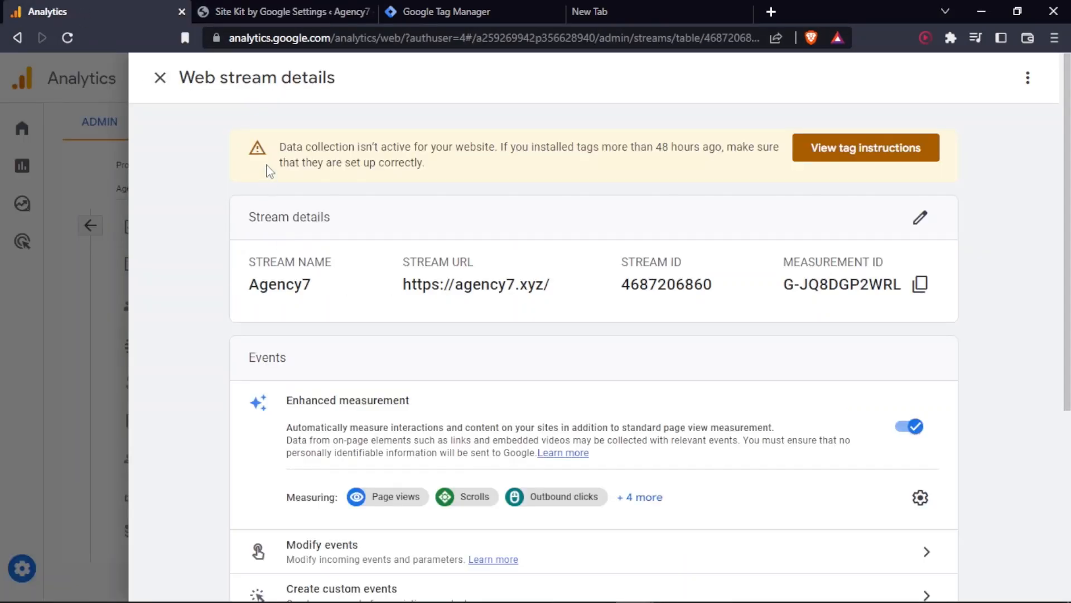
- Examine the data collection notice in the web stream details, including the 48-hour condition for installed tags
drag(277, 149, 720, 152)
click(722, 152)
scroll(440, 267, down, 6)
scroll(439, 267, up, 6)
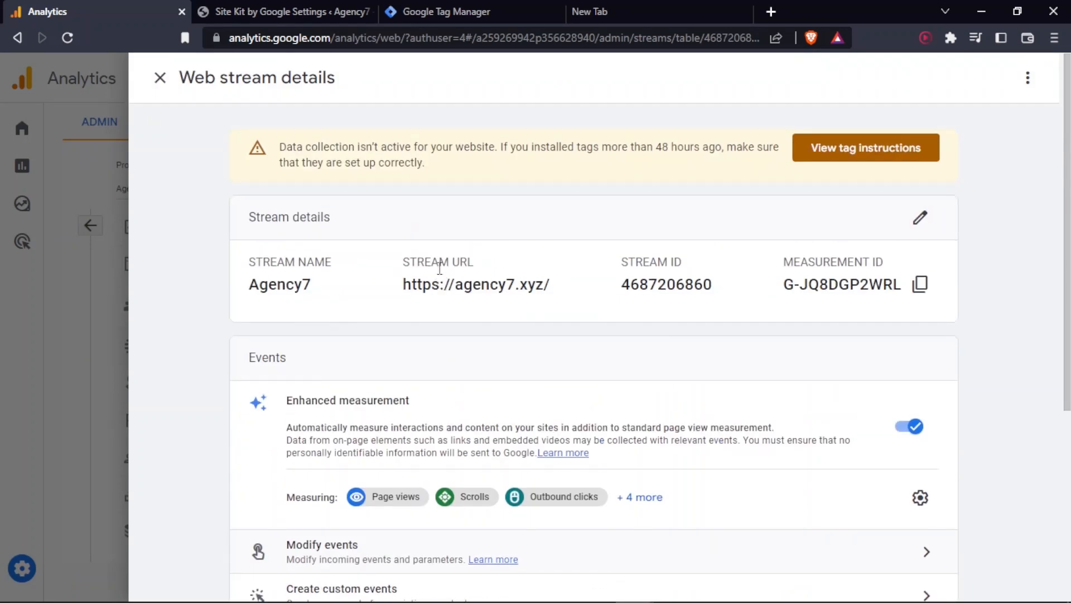
drag(675, 163, 277, 110)
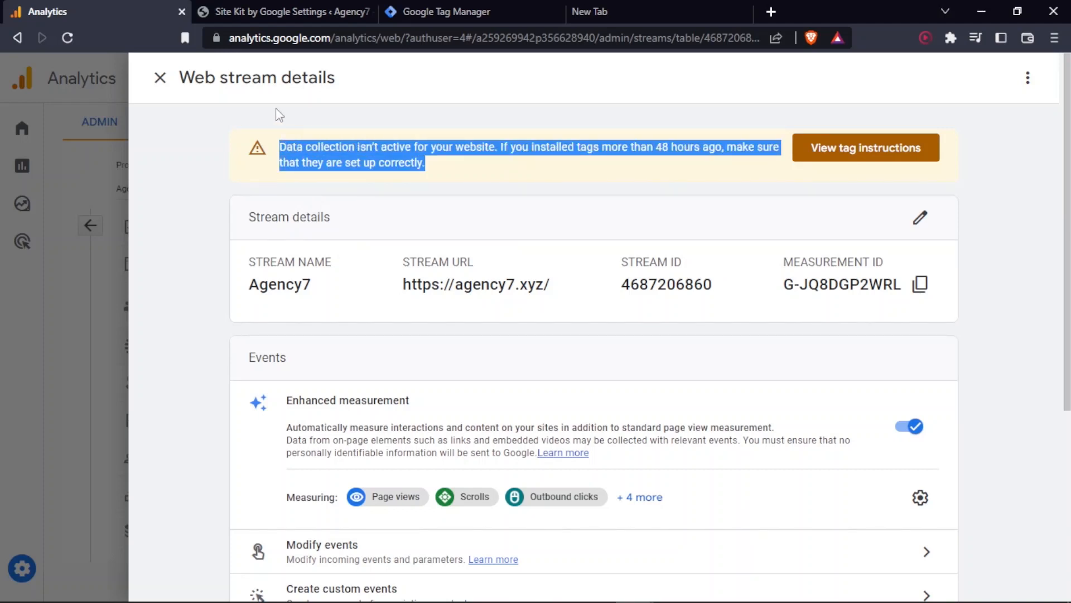
click(533, 138)
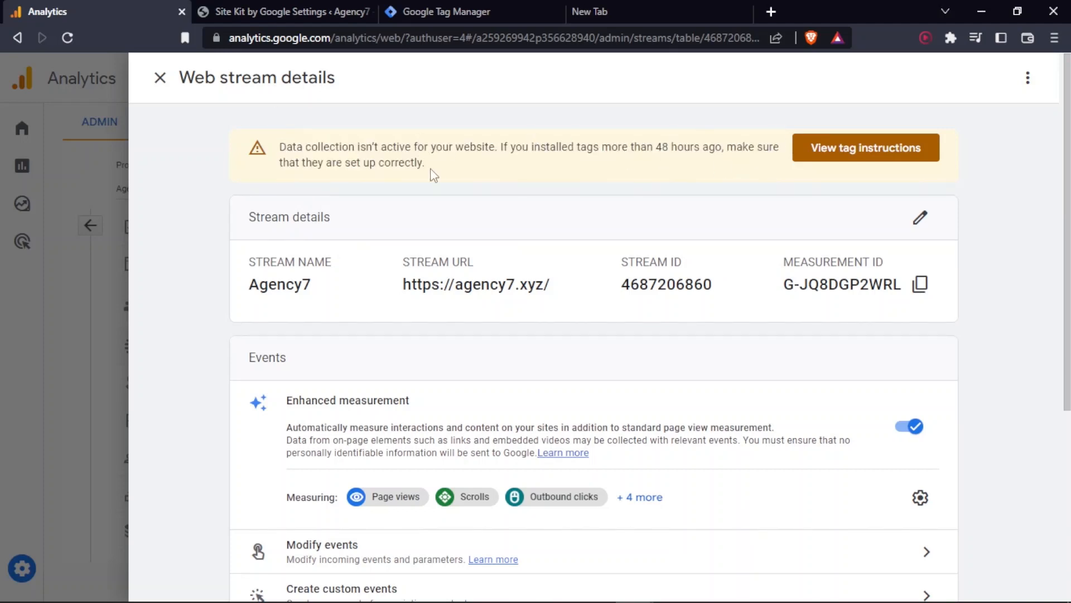
drag(278, 146, 478, 171)
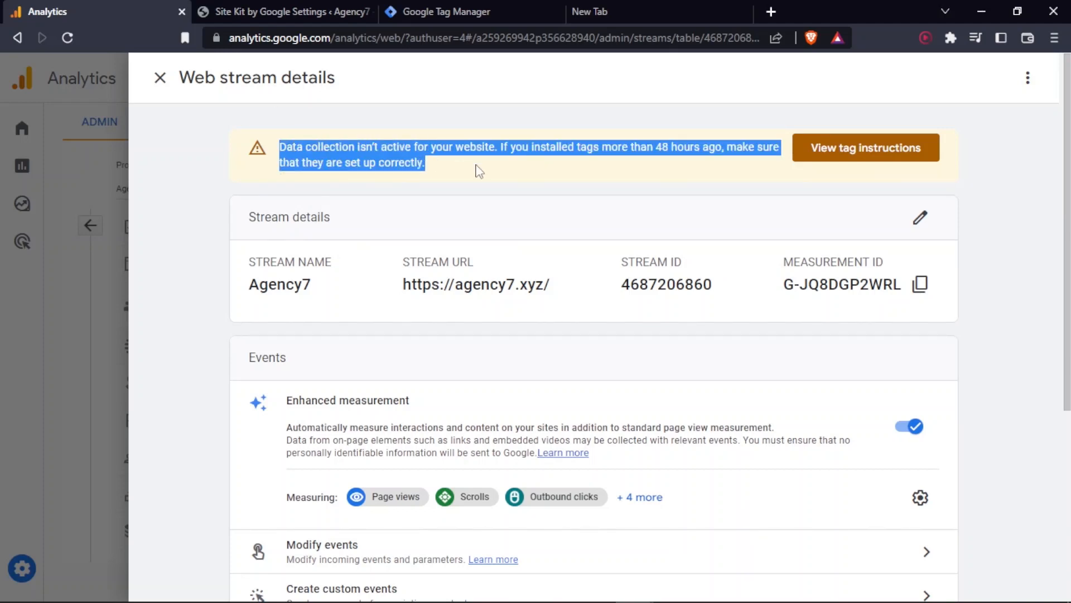
click(479, 172)
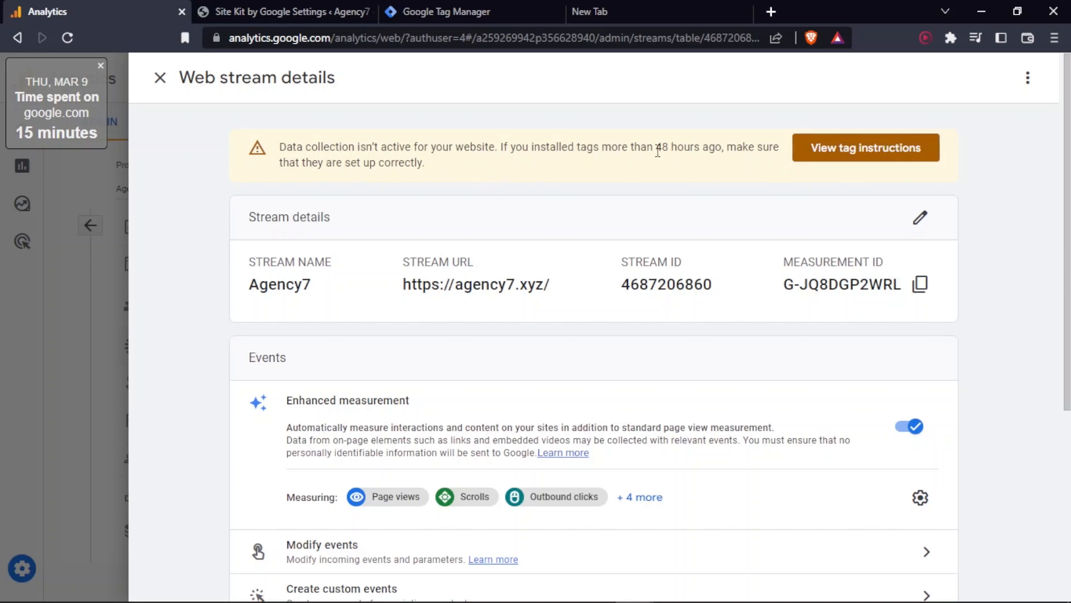
drag(657, 151, 732, 149)
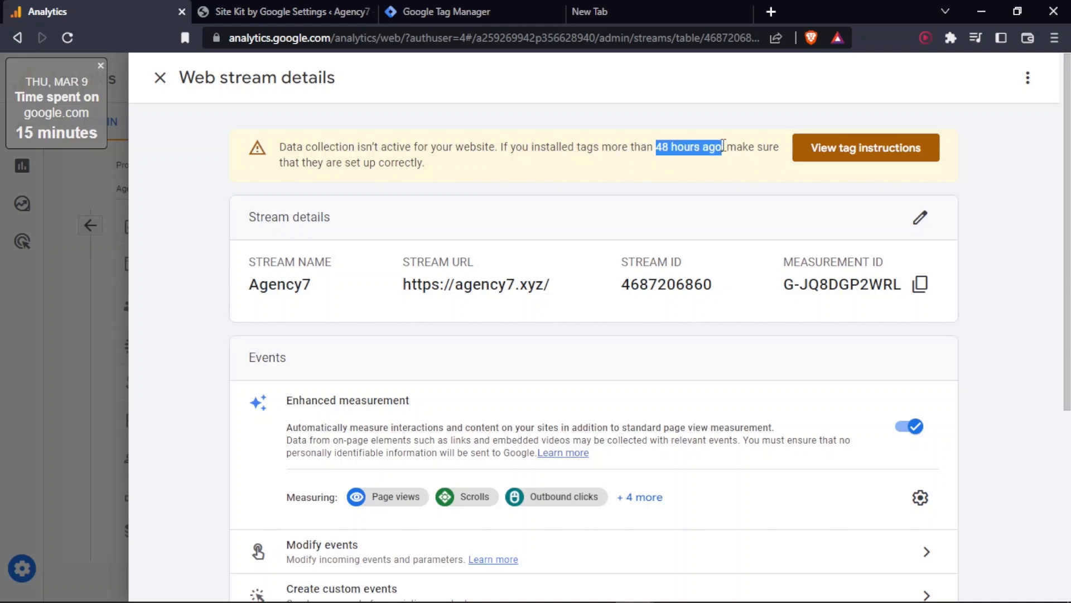
click(638, 177)
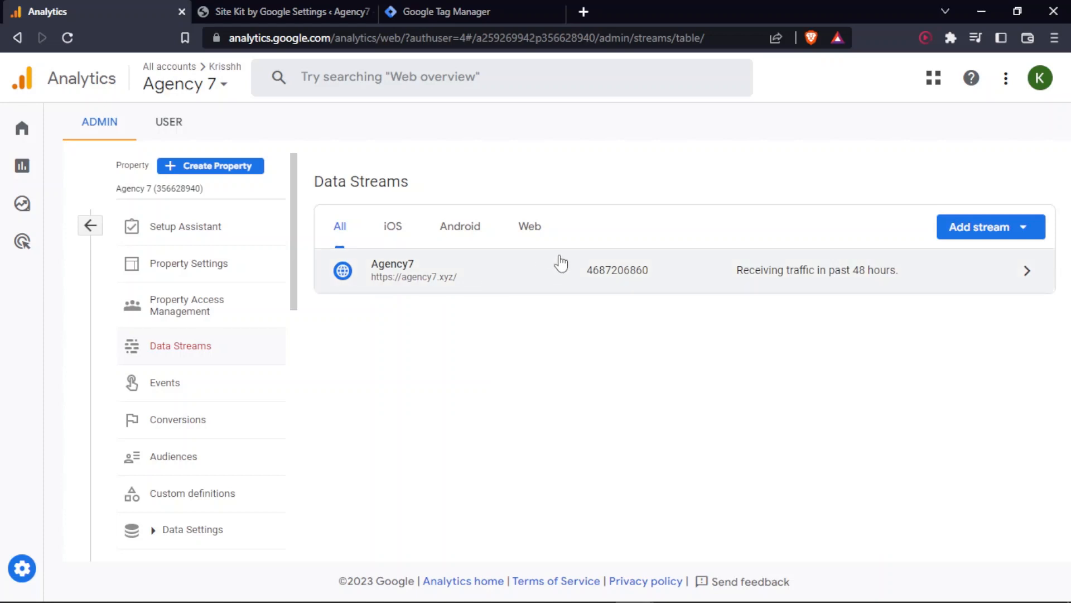
- Open the Real-time report for Agency 7 and examine the users in the last 30 minutes
click(33, 167)
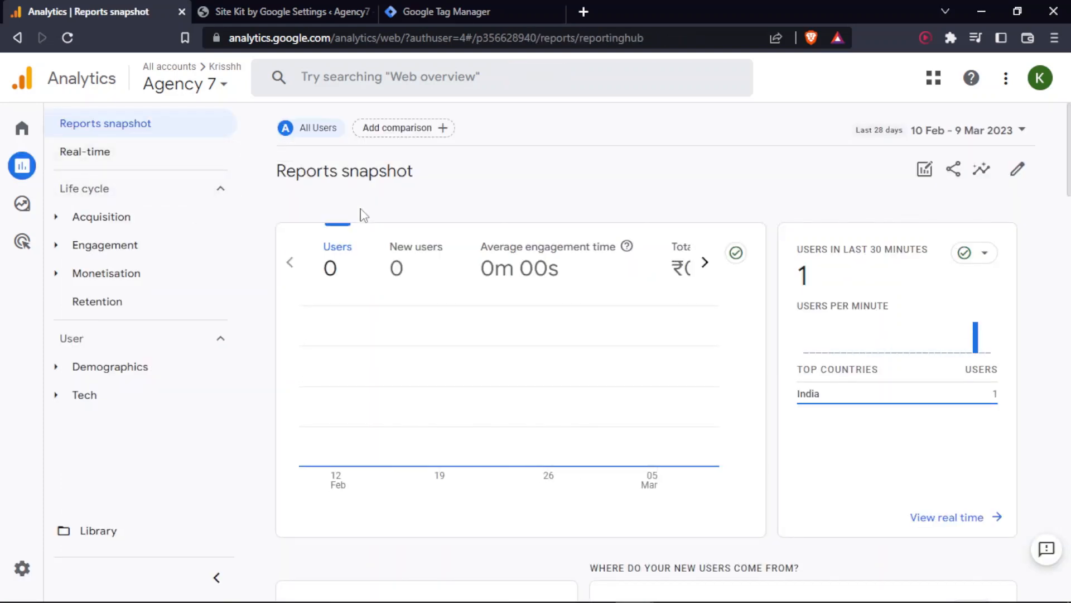
click(118, 157)
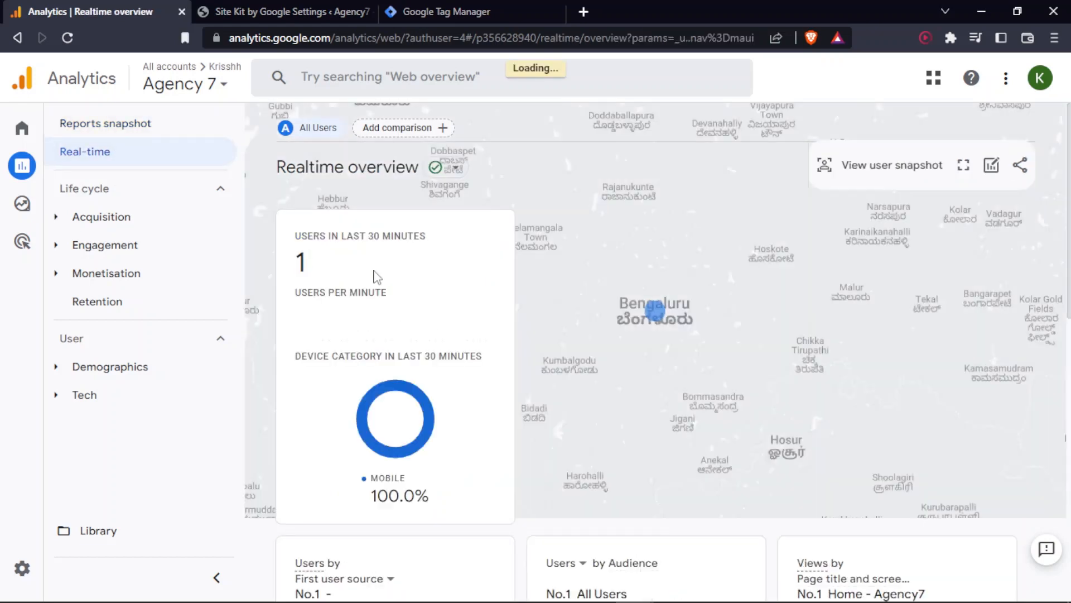
mouse_move(294, 246)
mouse_down()
mouse_move(304, 268)
mouse_move(388, 291)
mouse_move(299, 279)
mouse_move(293, 232)
mouse_up()
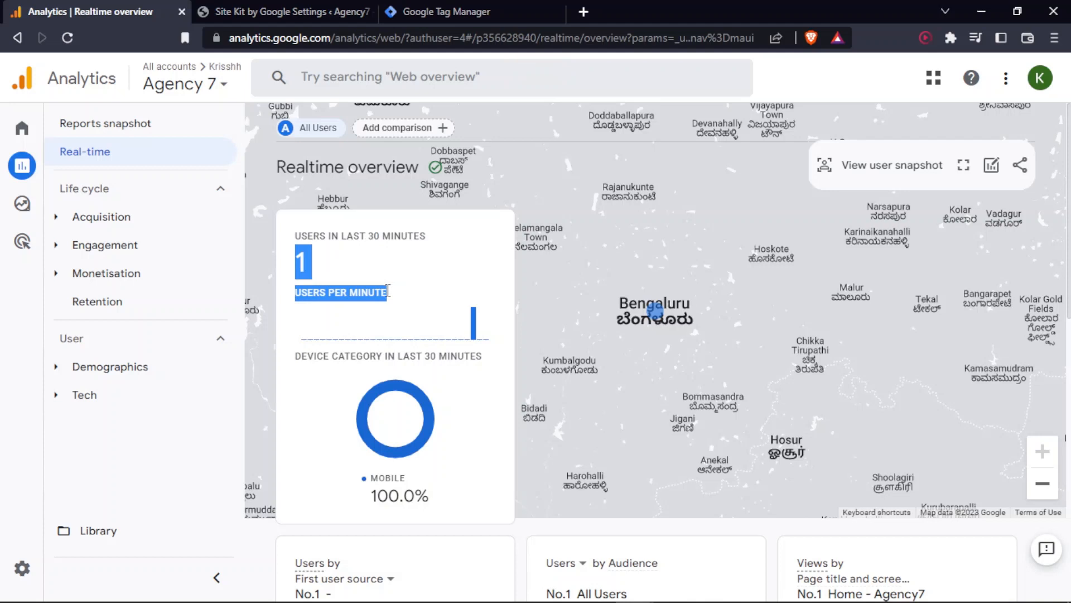
click(298, 265)
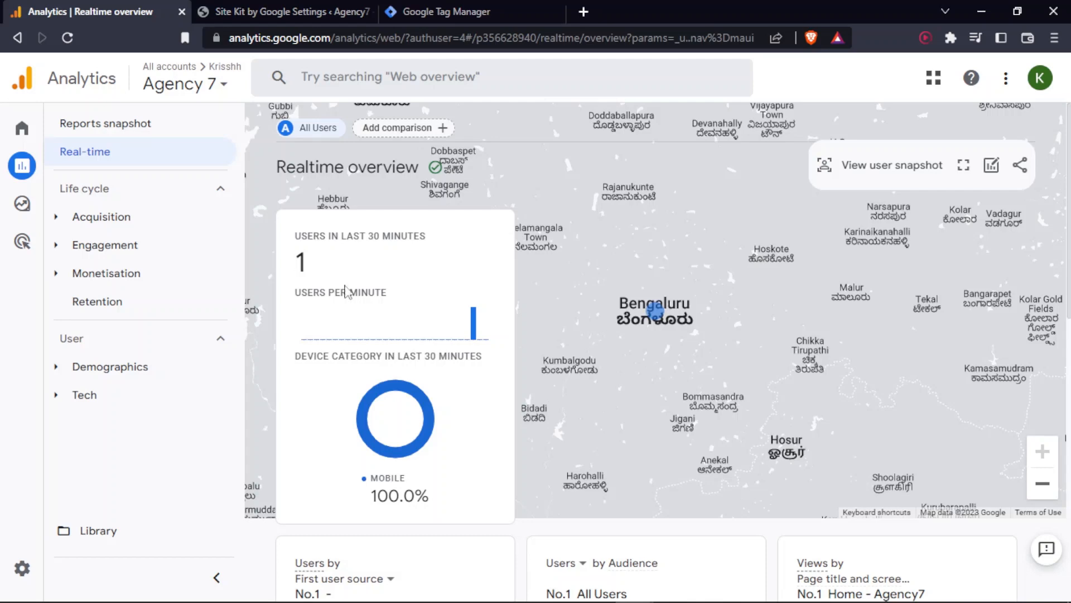
- Check the connected services in Site Kit's settings, then return to the user count in the Real-time report
click(268, 11)
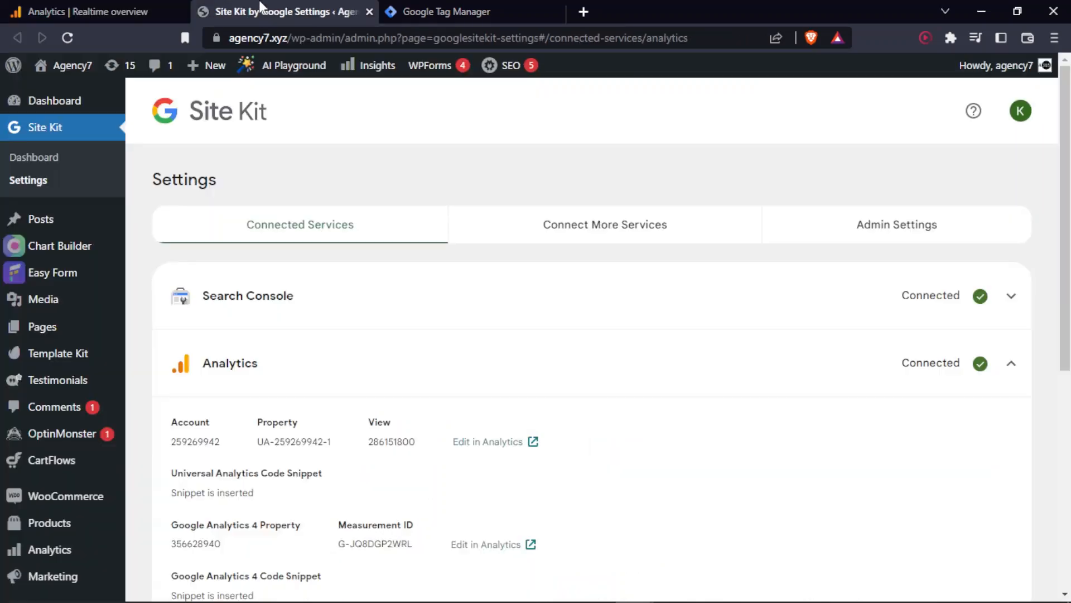
click(114, 7)
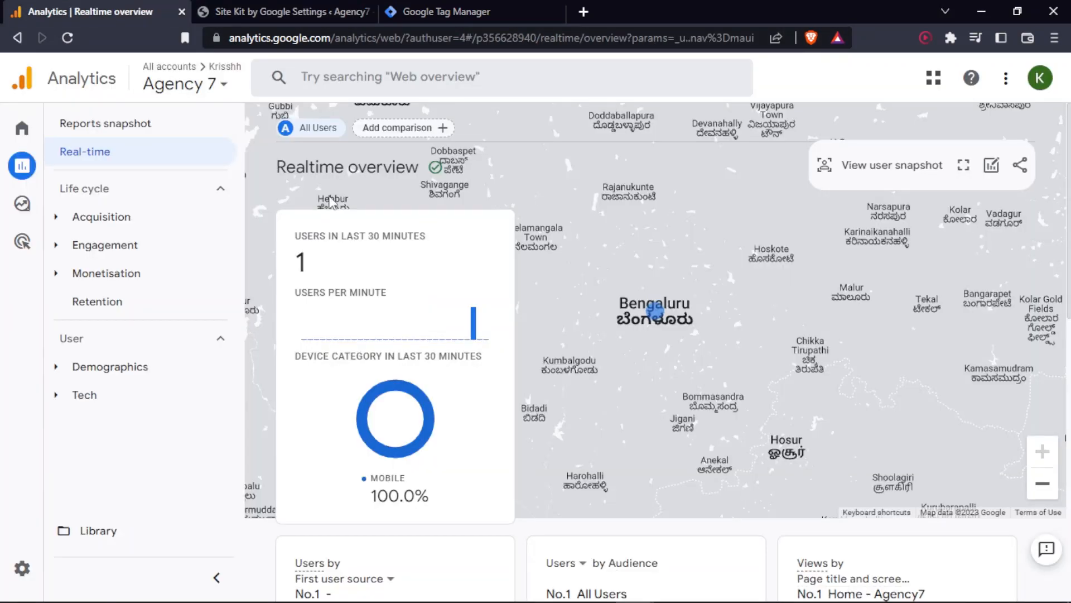
triple_click(328, 276)
click(314, 271)
key(alt+Tab)
key(alt+Tab)
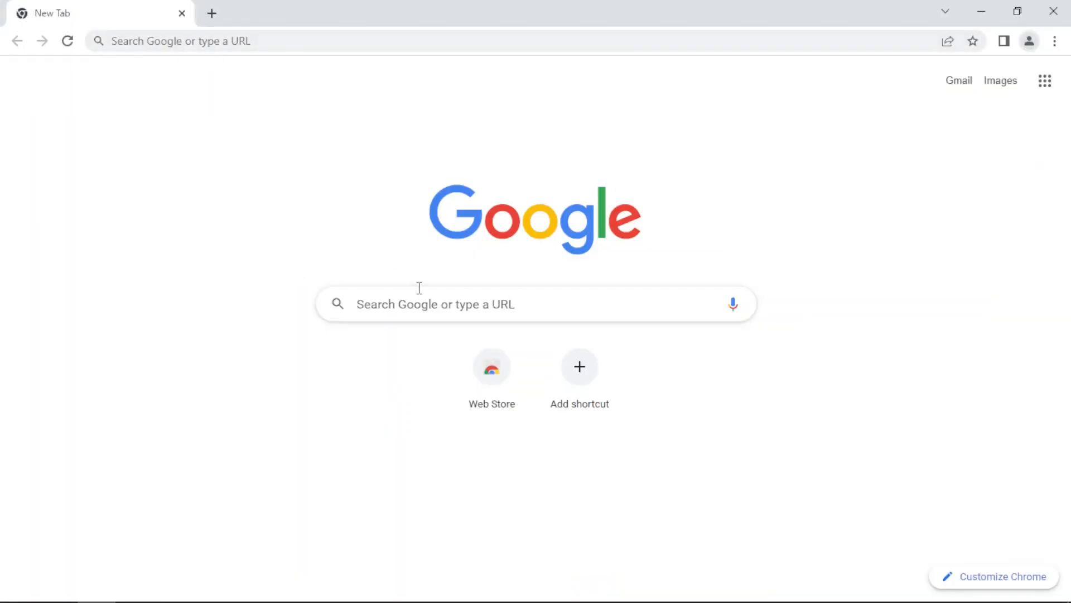
click(322, 41)
text(https://agency7.xyz/)
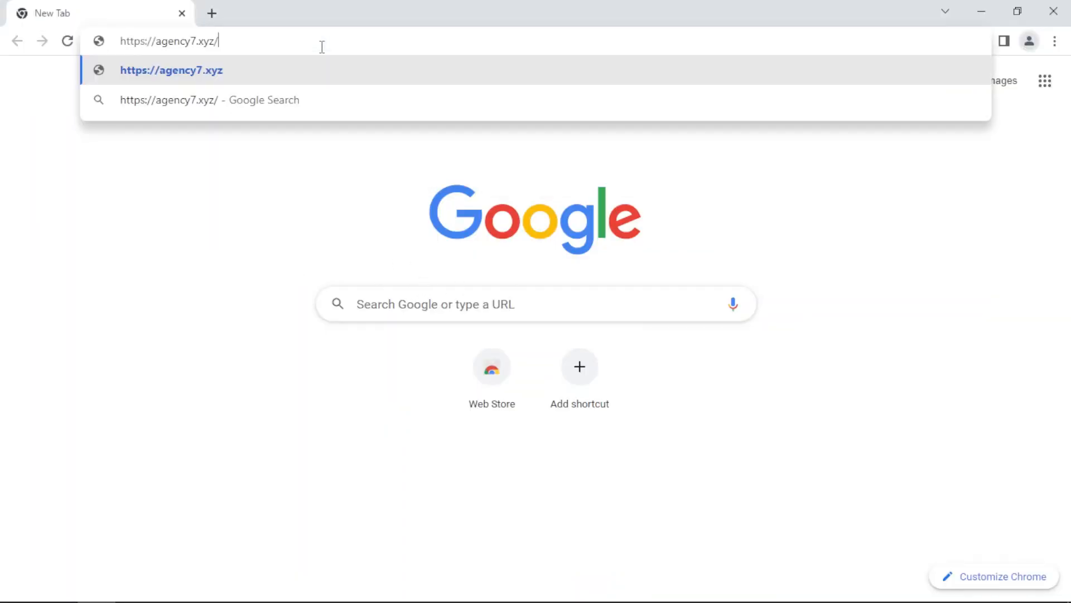
key(Return)
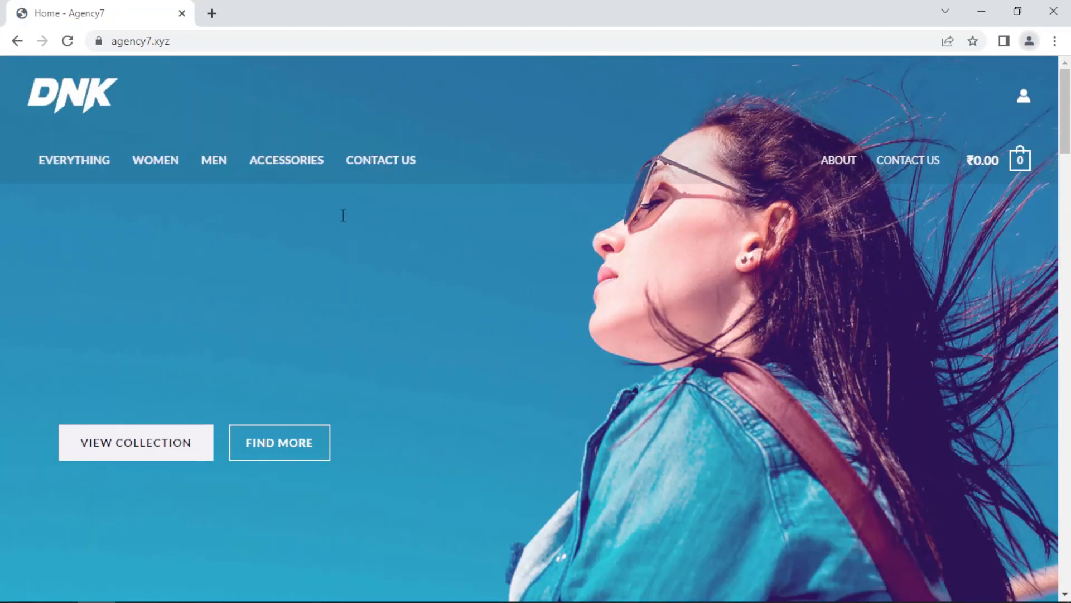
- Browse the Agency7 home page down to its footer, view the shop collection page, and go back
scroll(499, 242, down, 20)
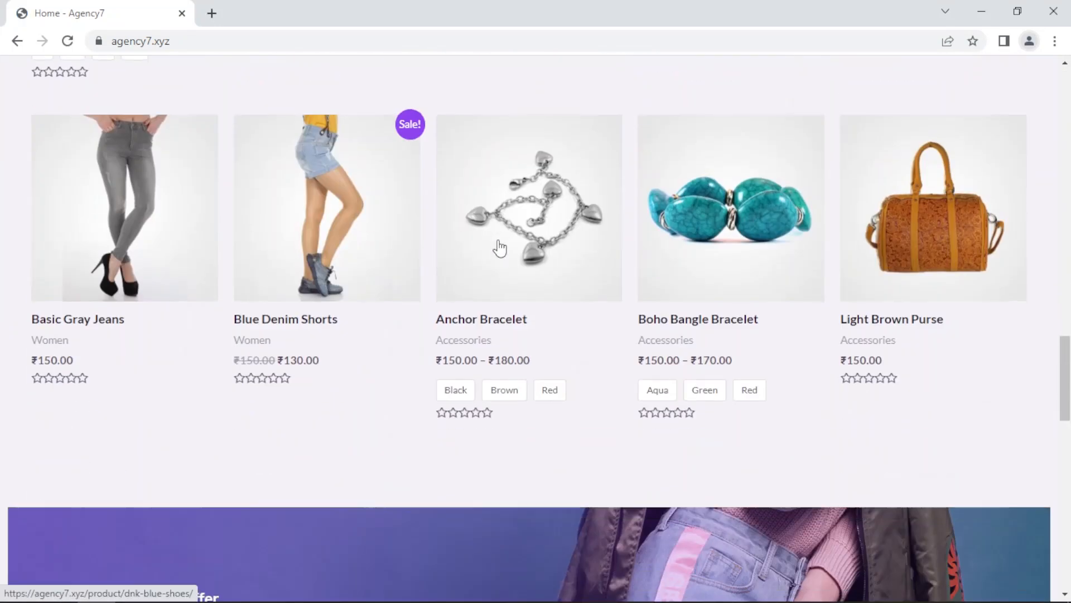
scroll(498, 247, down, 10)
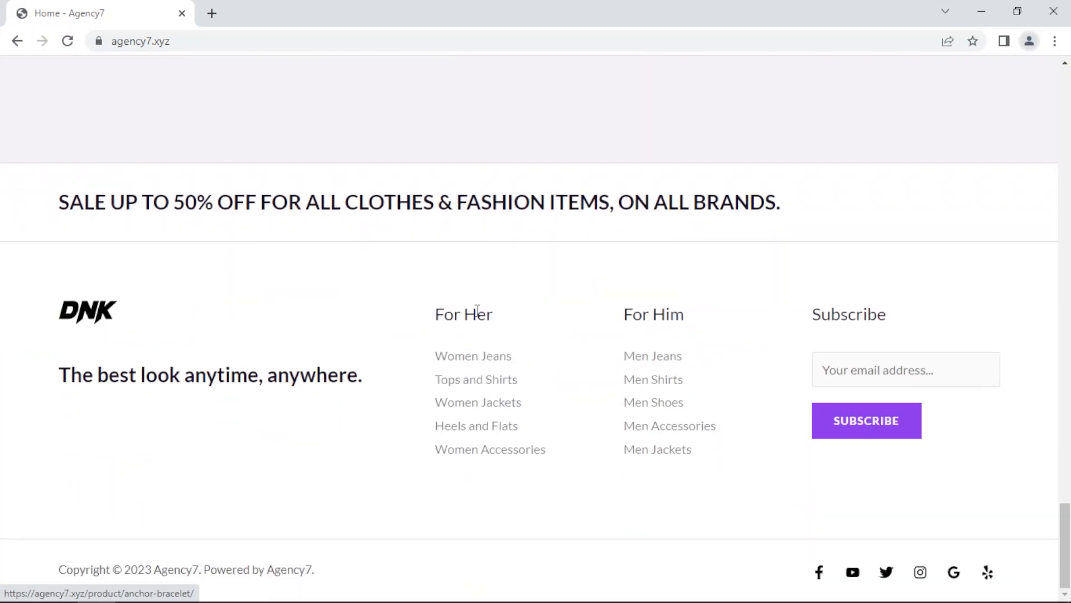
click(491, 357)
click(201, 442)
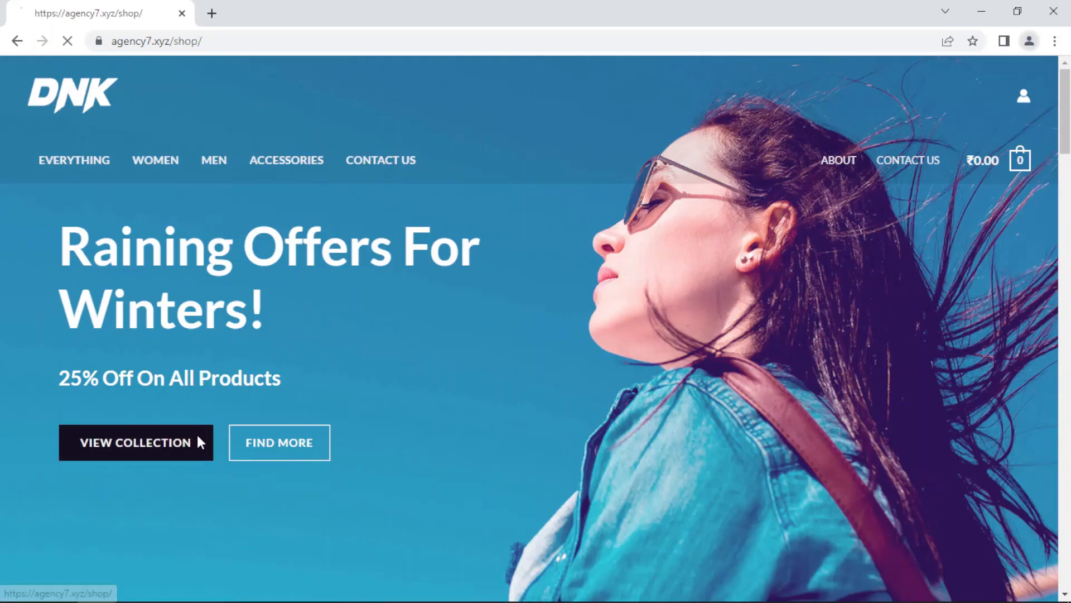
scroll(490, 240, down, 8)
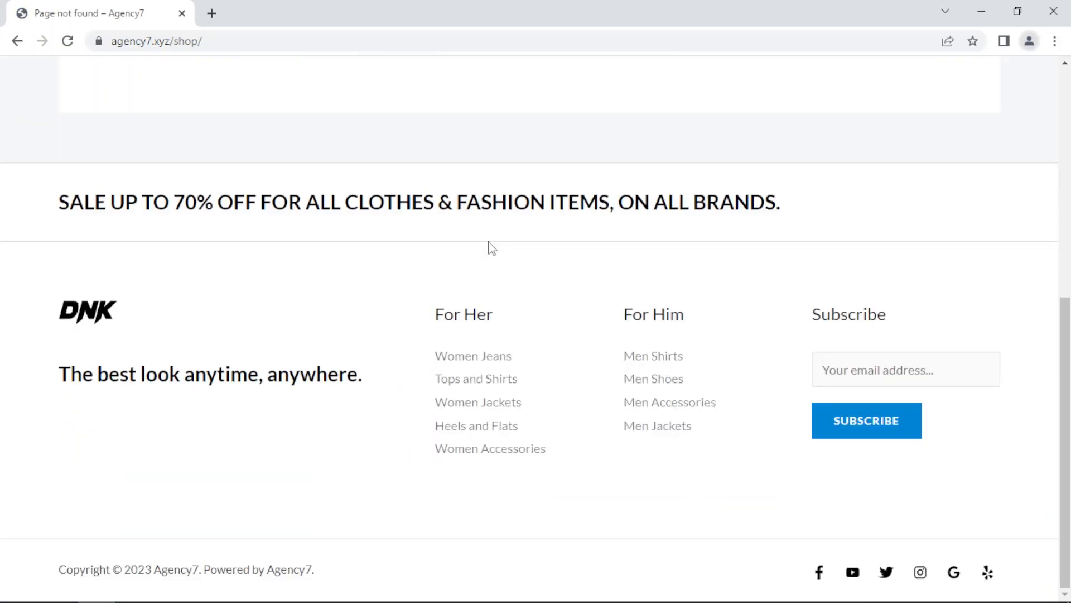
click(16, 40)
- Return to the Analytics Real-time report, reload it, and examine the users, device categories and page views
key(alt+Tab)
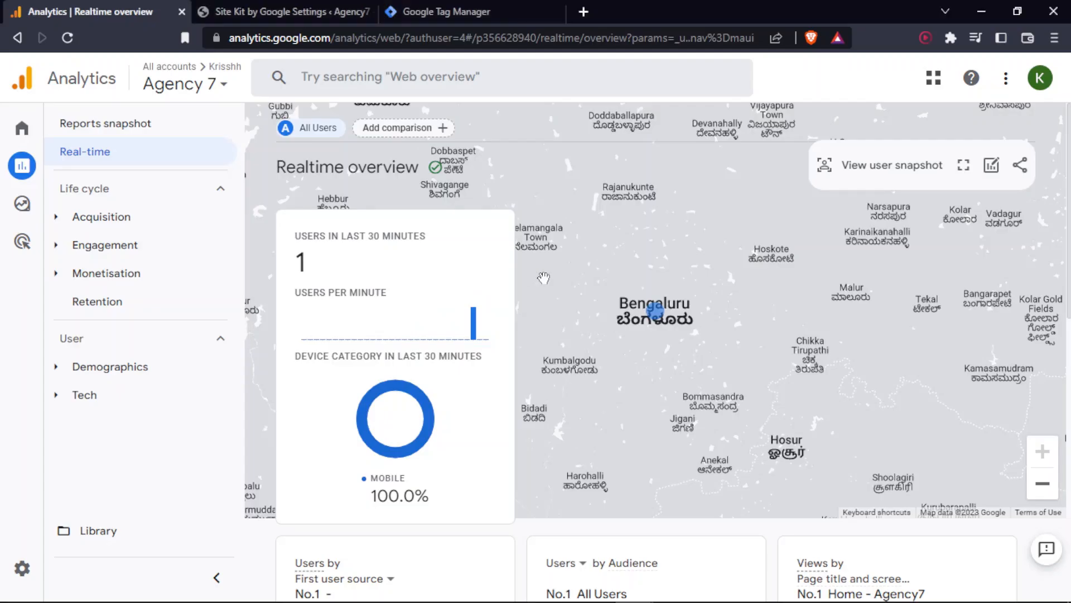
click(67, 37)
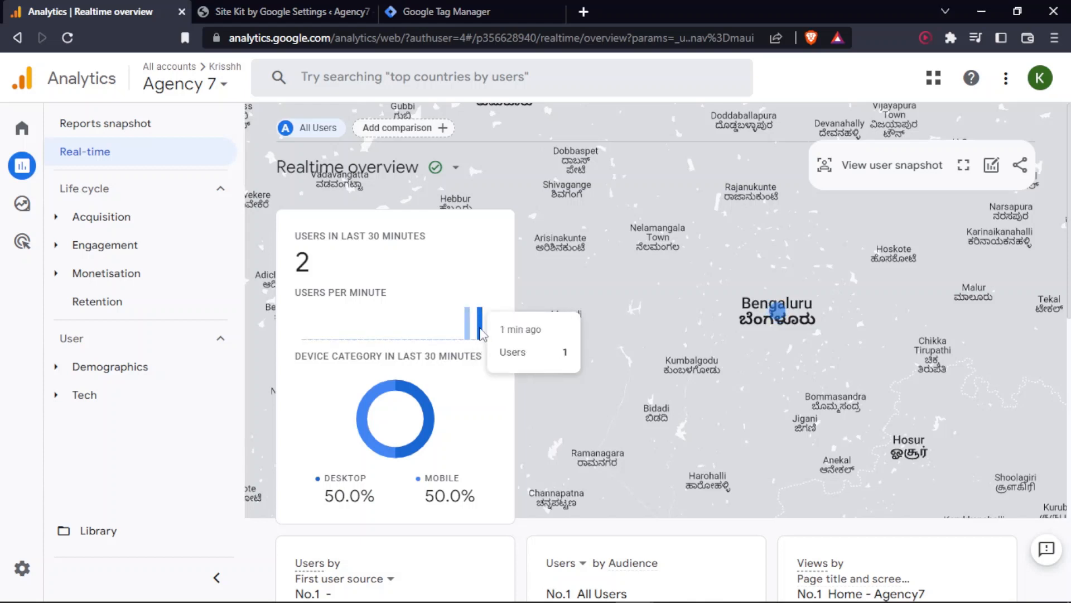
scroll(356, 352, down, 2)
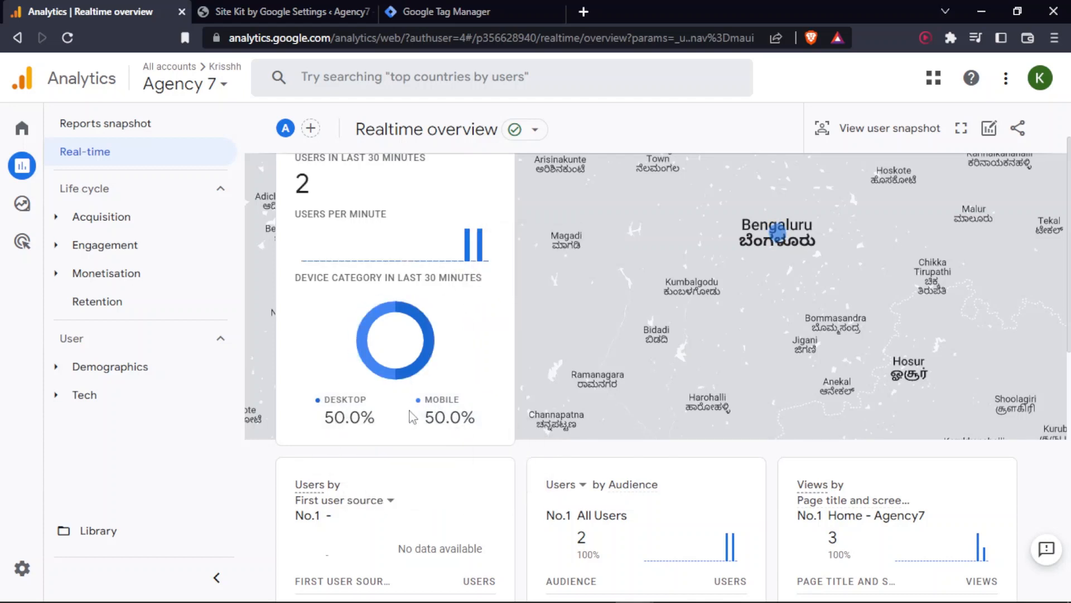
scroll(392, 397, down, 3)
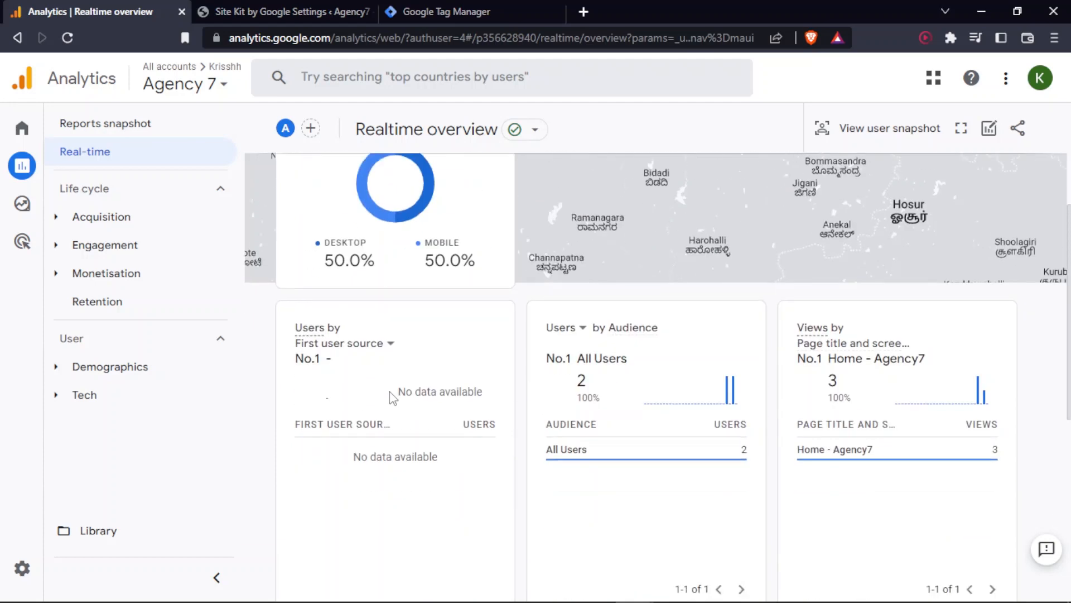
scroll(428, 387, up, 4)
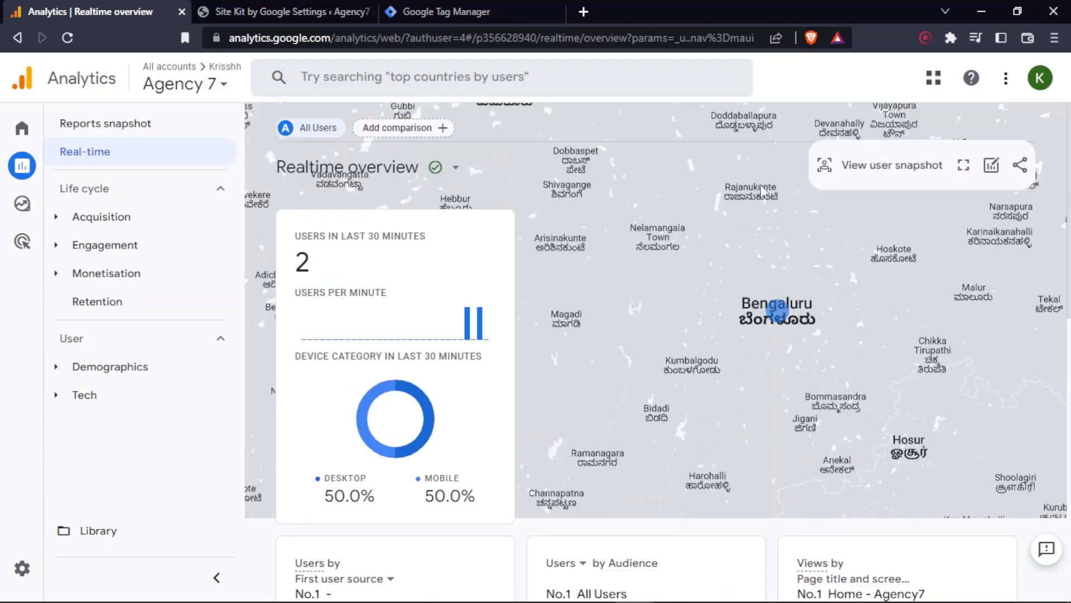
- Open the user snapshot from the Realtime overview and examine the timeline of the visitor's events
click(892, 173)
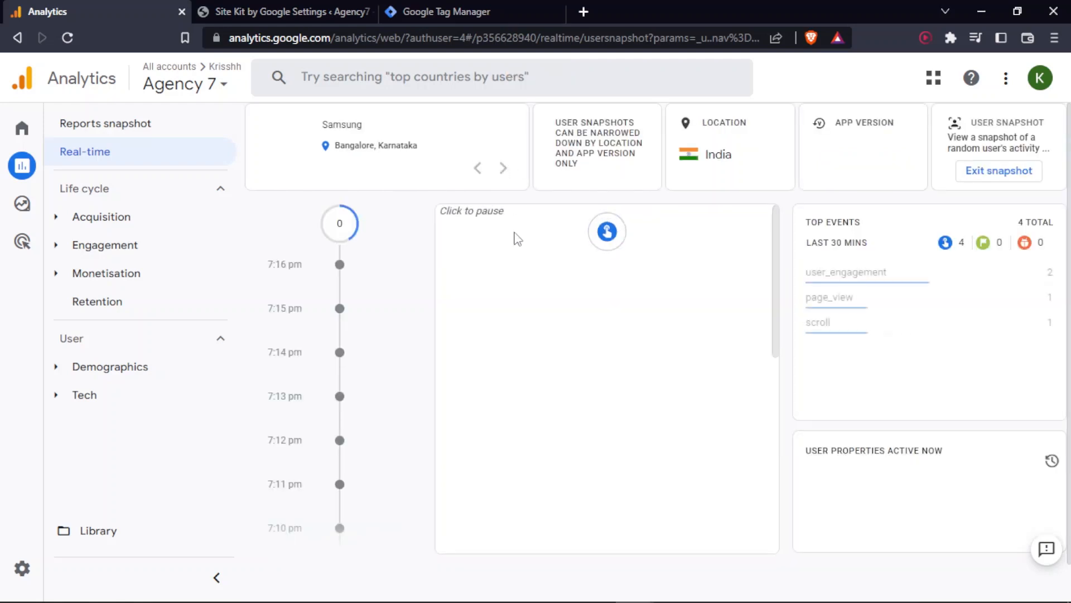
scroll(600, 292, down, 1)
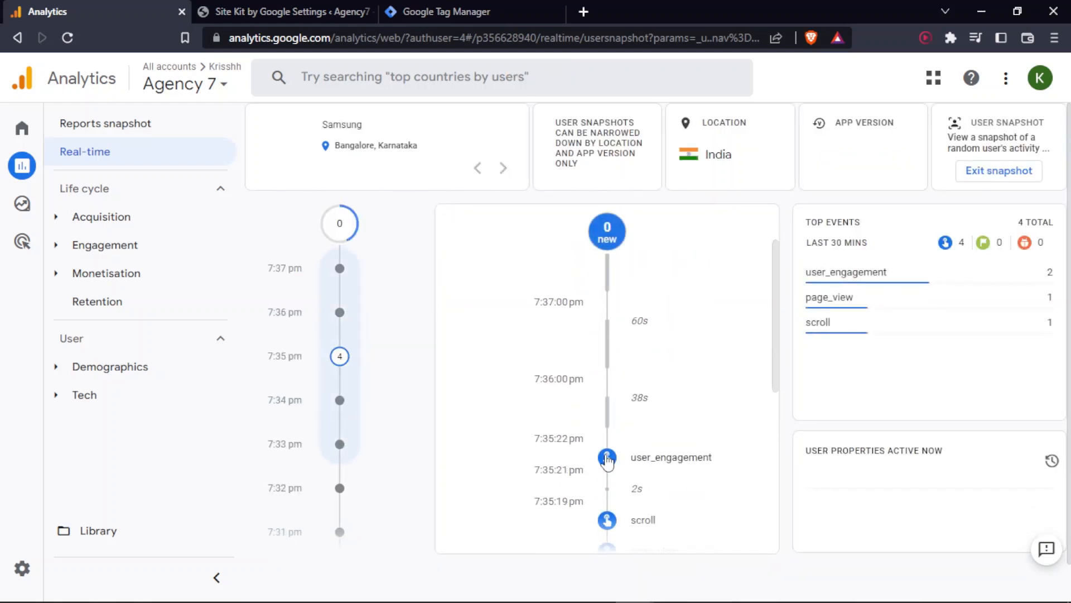
scroll(608, 464, down, 2)
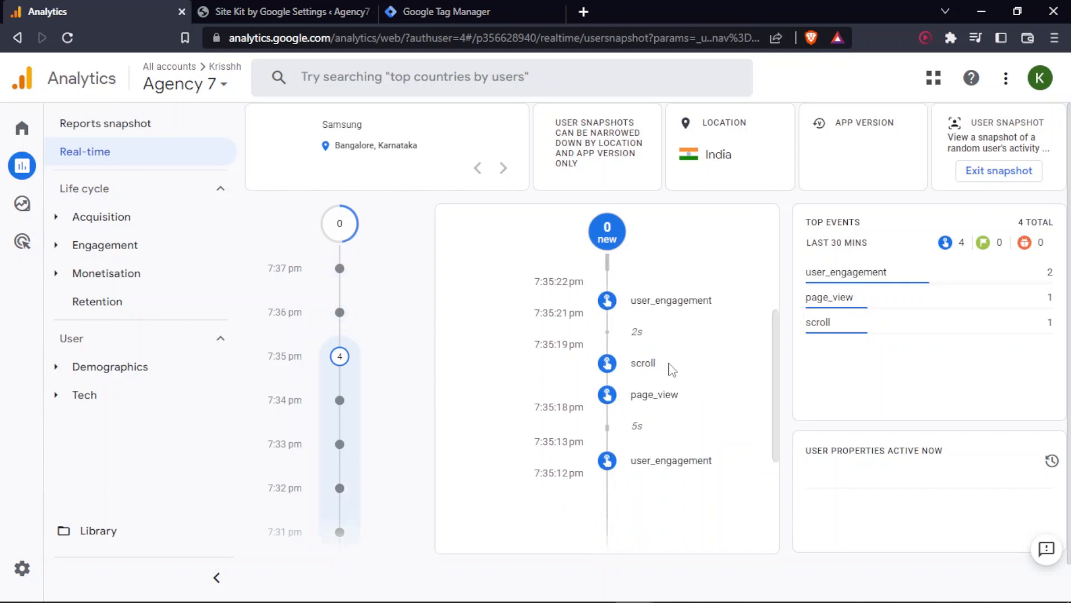
- Examine the remaining events in the visitor's user snapshot timeline
scroll(654, 419, down, 1)
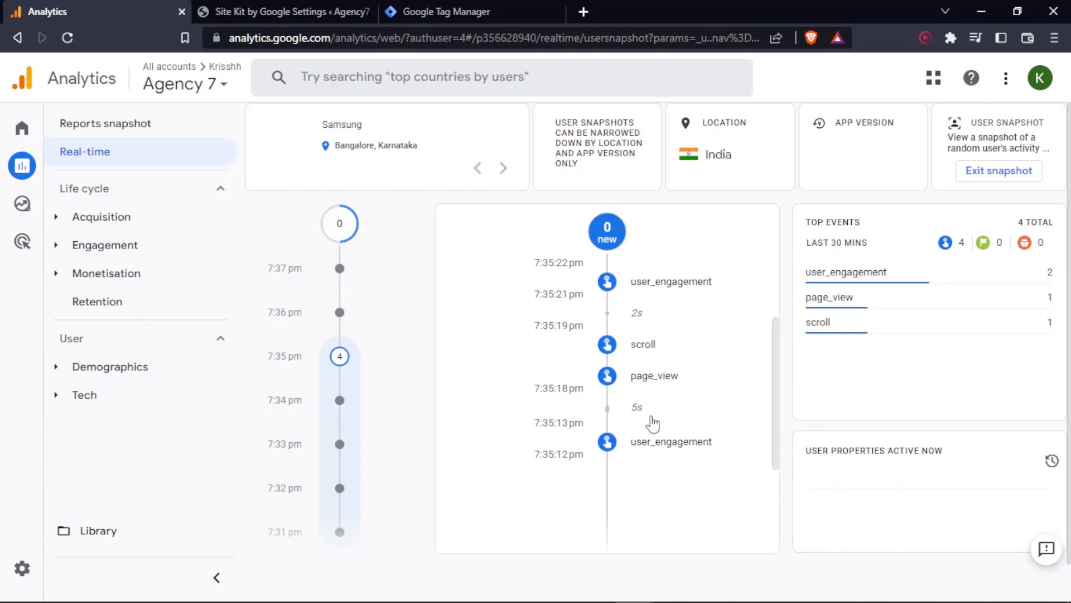
scroll(647, 417, up, 5)
scroll(646, 416, down, 8)
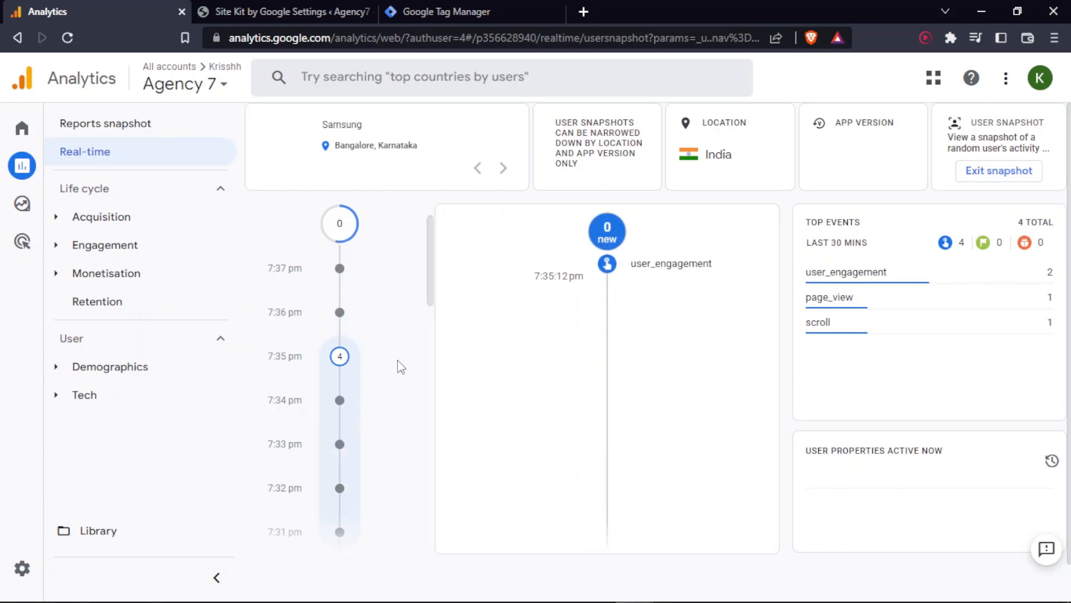
- Open the Reports snapshot and review its new users, sessions, country, user activity and retention cards
click(22, 165)
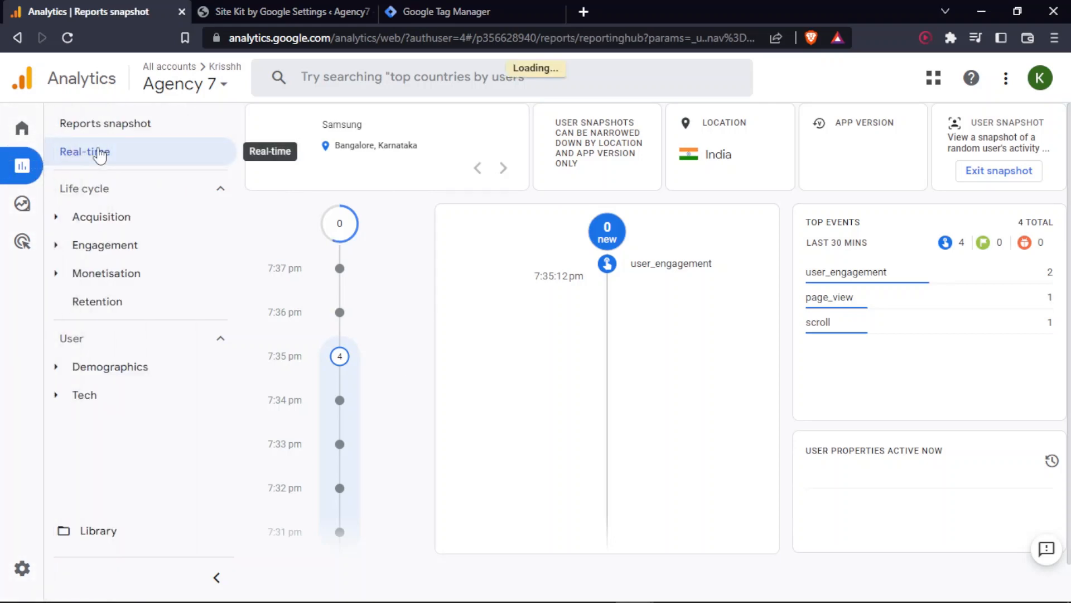
scroll(576, 223, down, 6)
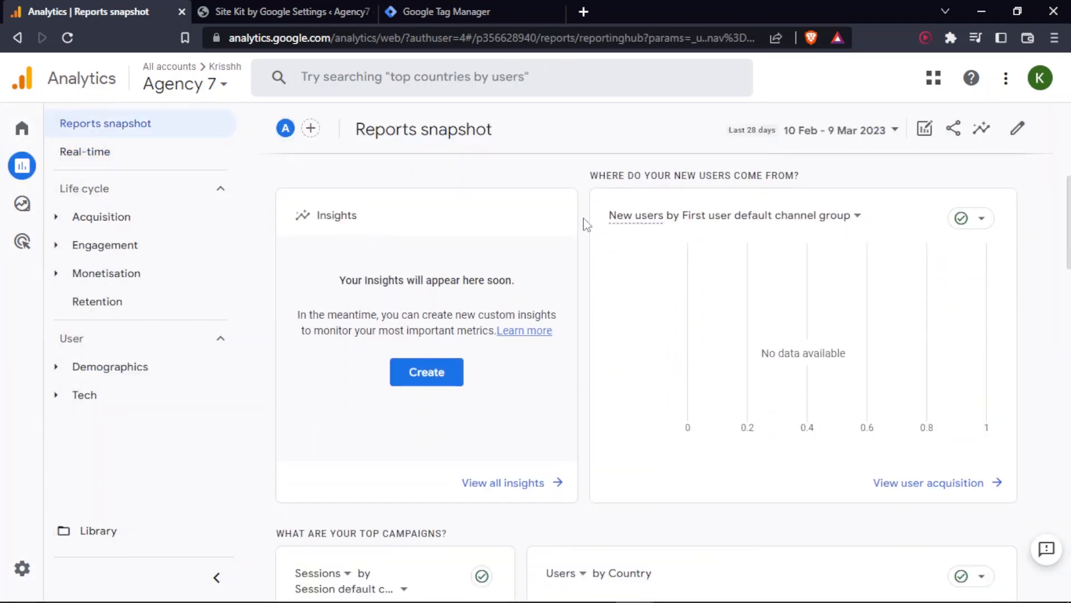
scroll(583, 223, down, 7)
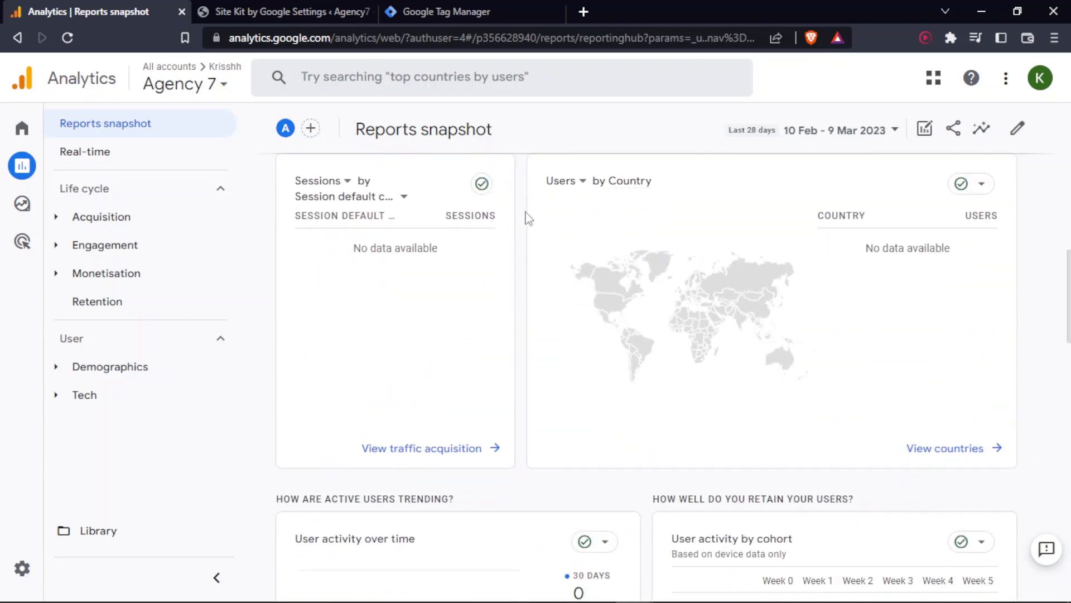
scroll(528, 218, down, 6)
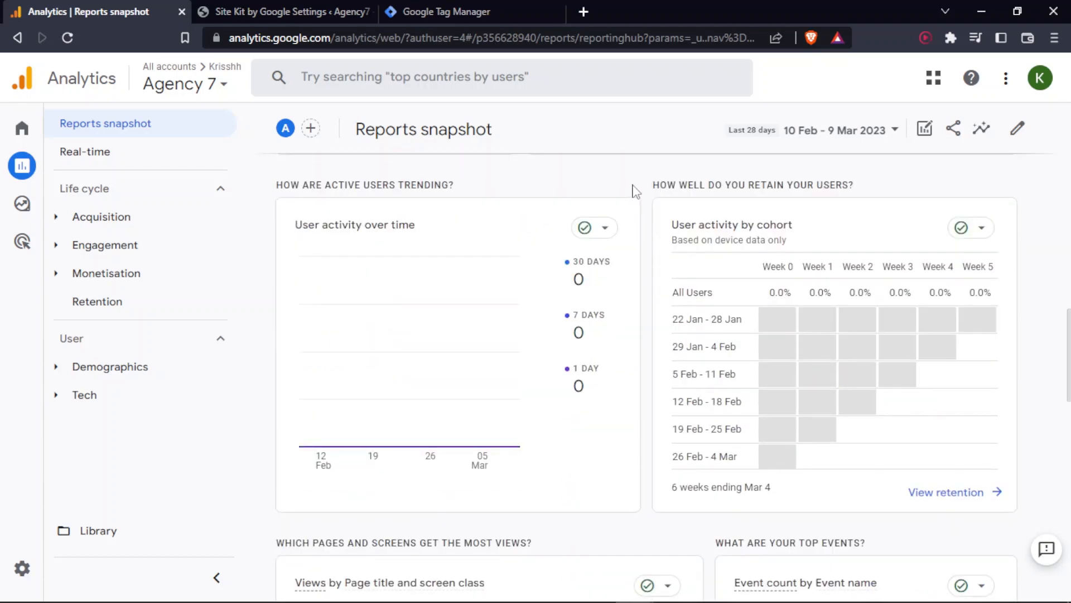
scroll(636, 192, down, 3)
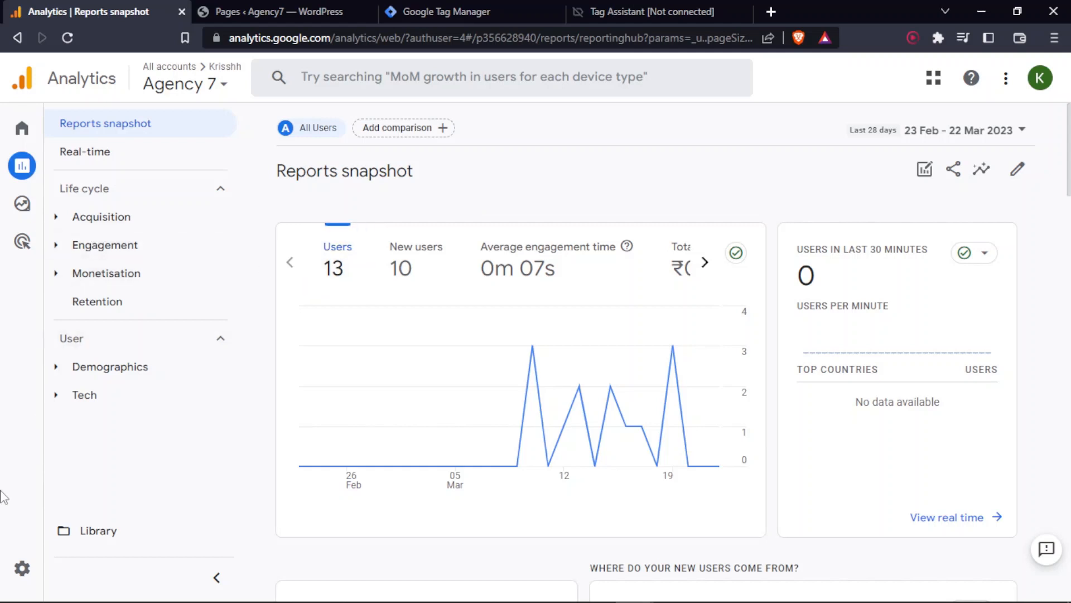
- Open the list of existing events in the Agency 7 property's admin settings
click(31, 572)
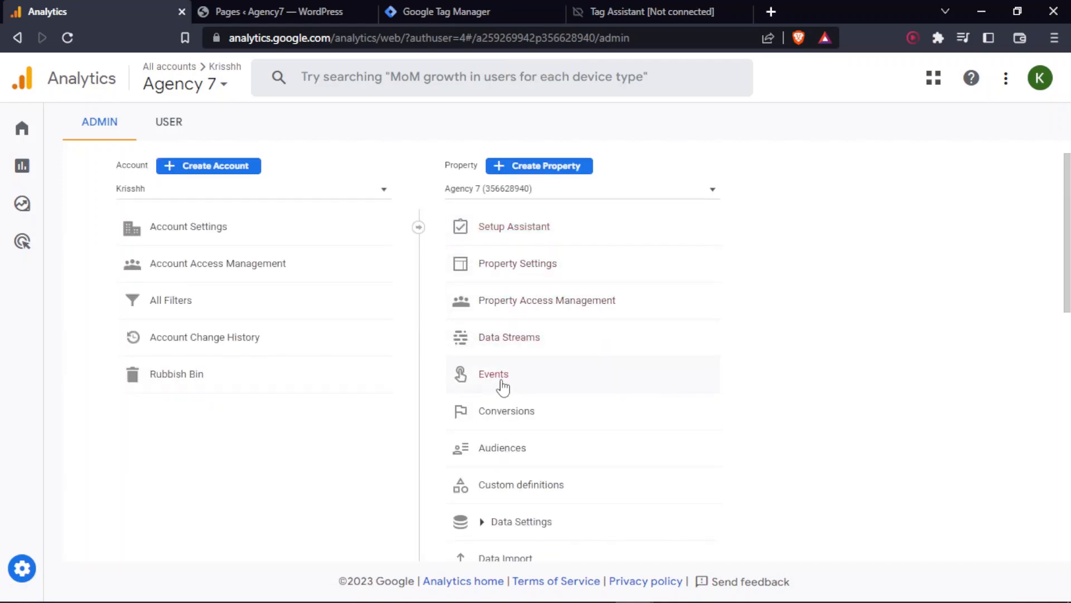
click(493, 374)
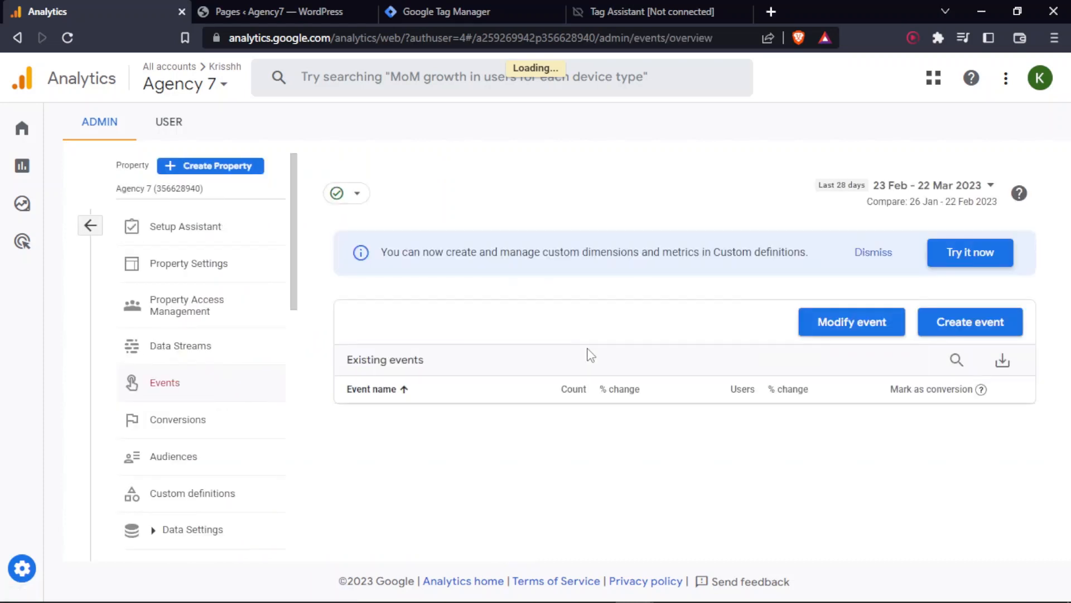
scroll(417, 366, down, 1)
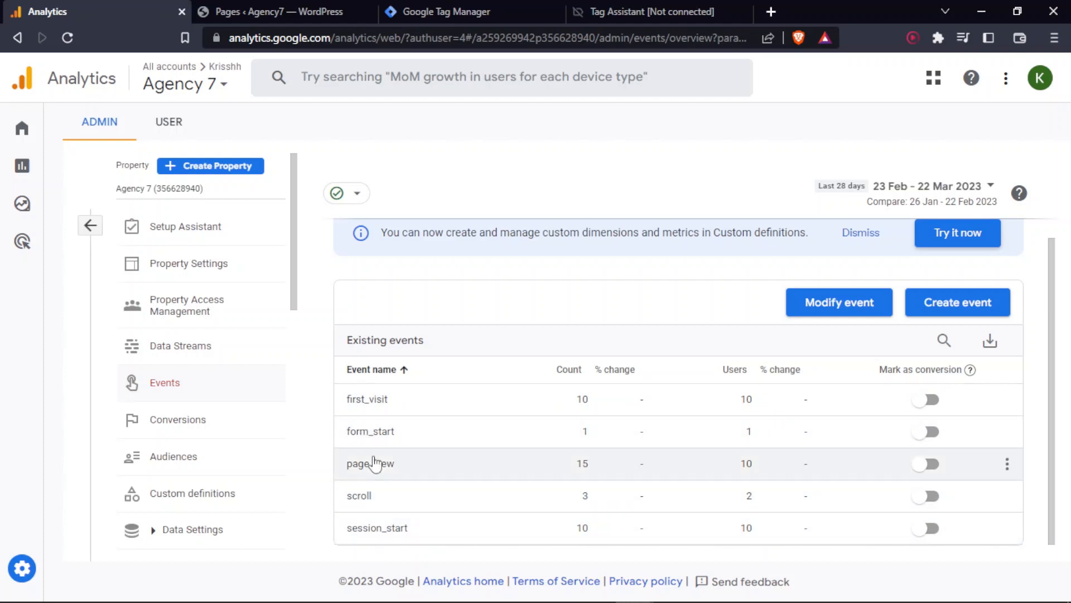
- Try marking the first_visit event as a conversion and clear the mark again
click(938, 398)
click(925, 463)
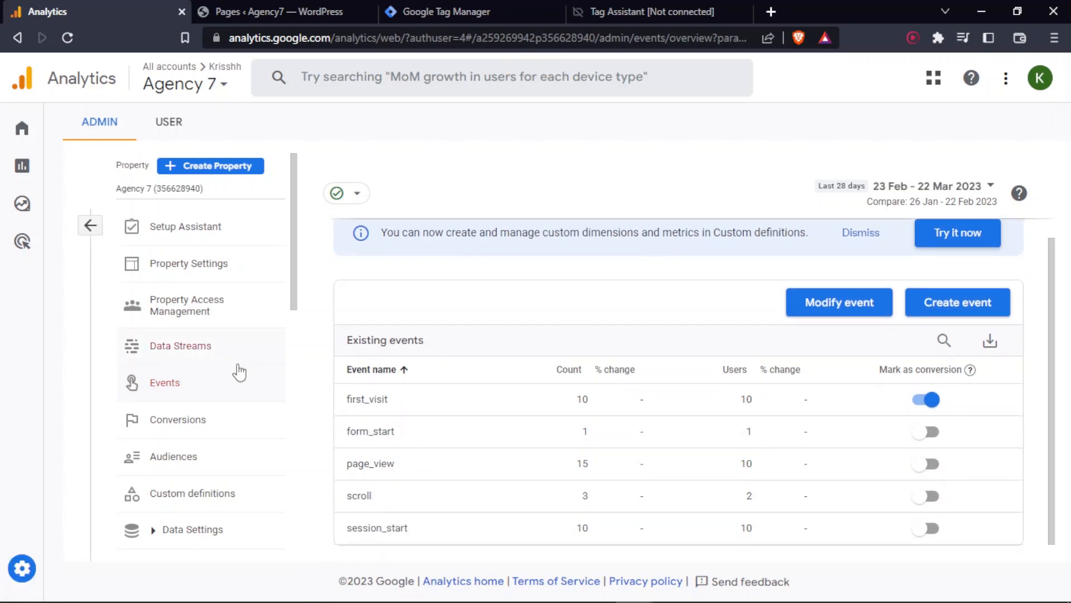
scroll(239, 371, down, 5)
scroll(238, 371, up, 5)
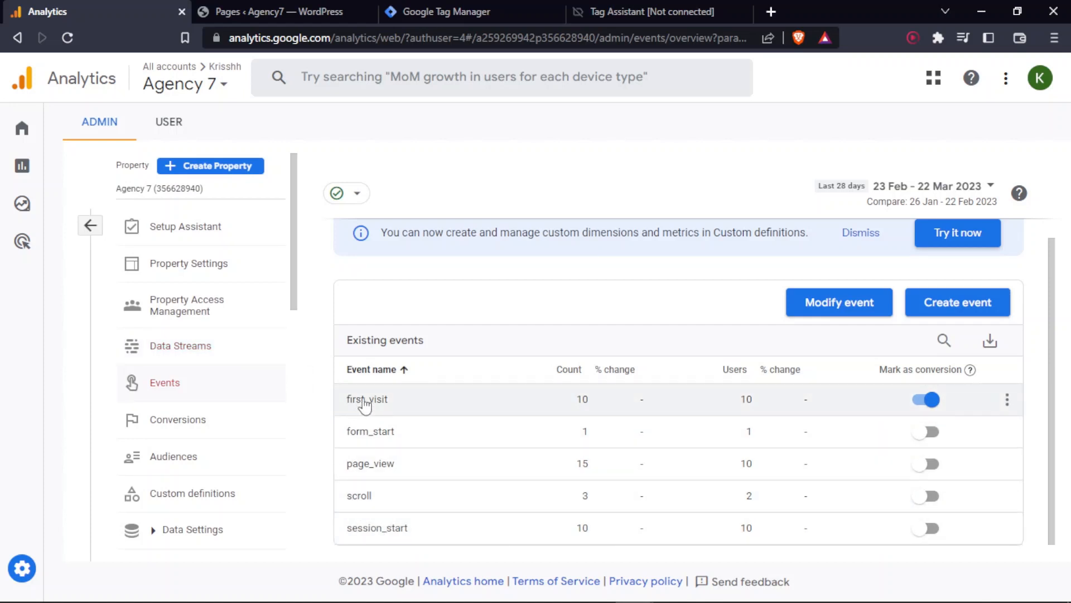
click(927, 400)
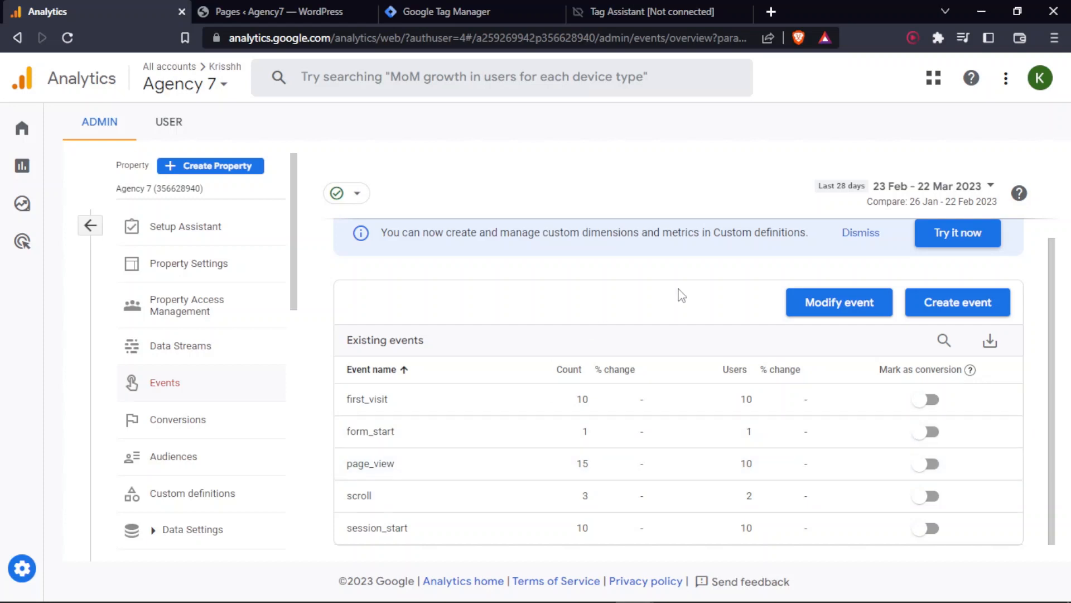
- Dismiss the custom definitions notice and start a new custom event for the Agency7 data stream
scroll(662, 310, up, 1)
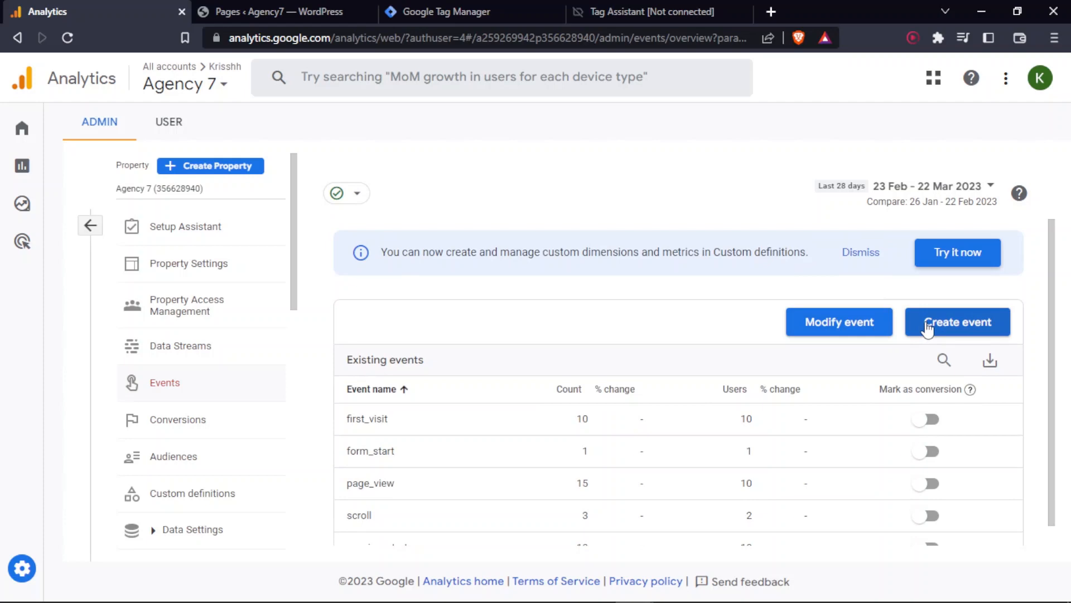
click(859, 253)
click(944, 258)
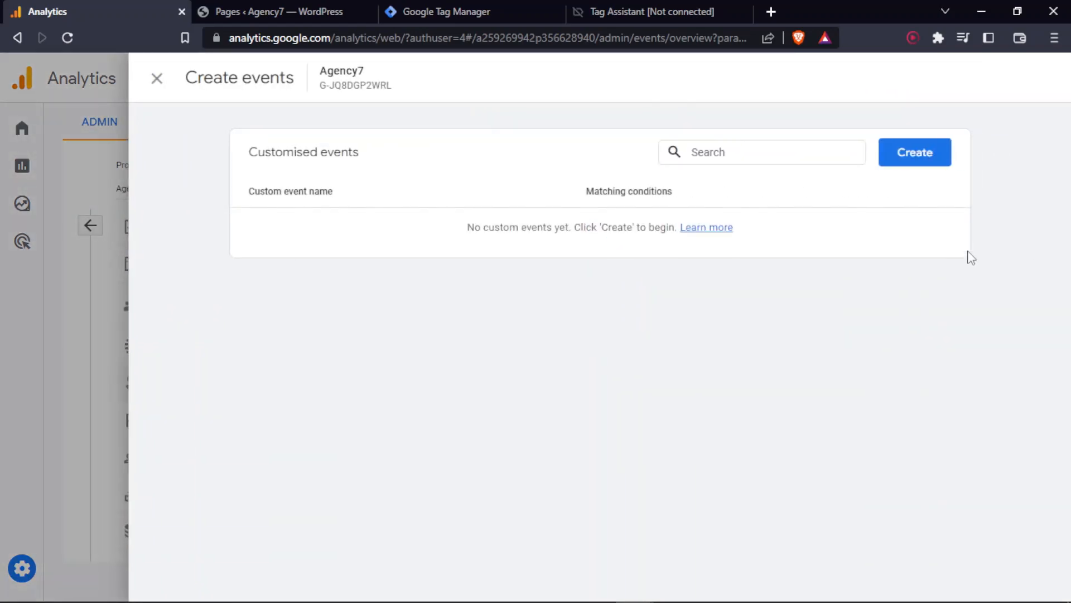
click(893, 159)
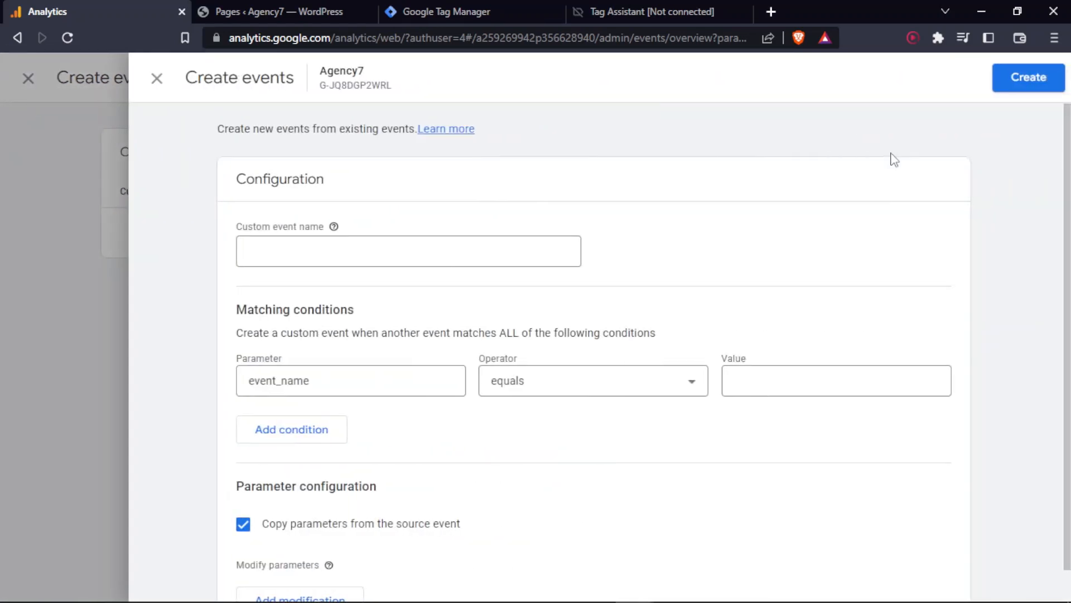
- Look through the suggested event names and name the custom event purchase_done
click(379, 247)
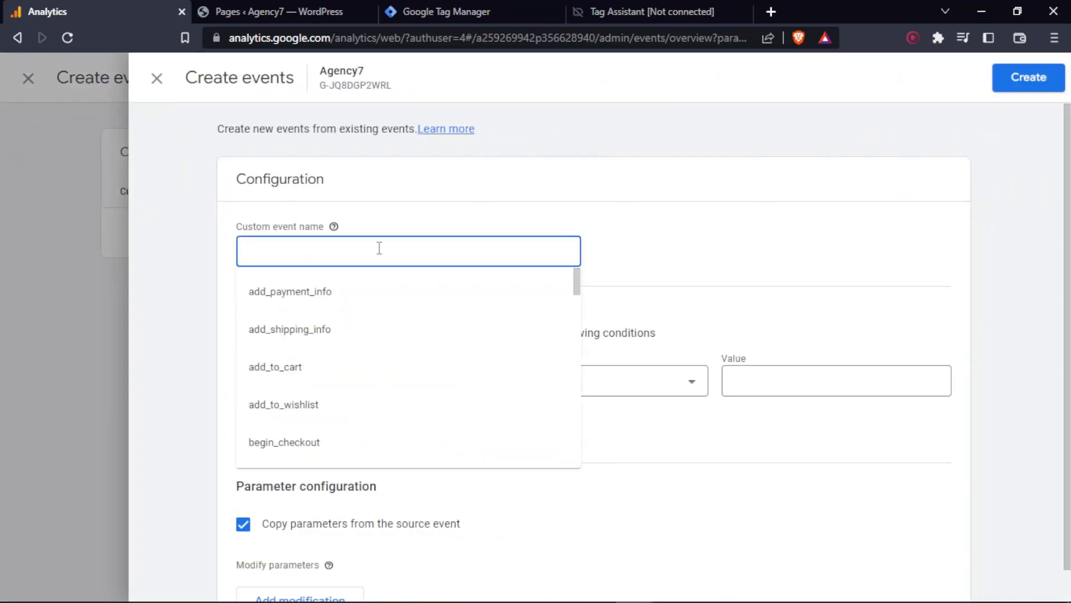
scroll(351, 366, down, 3)
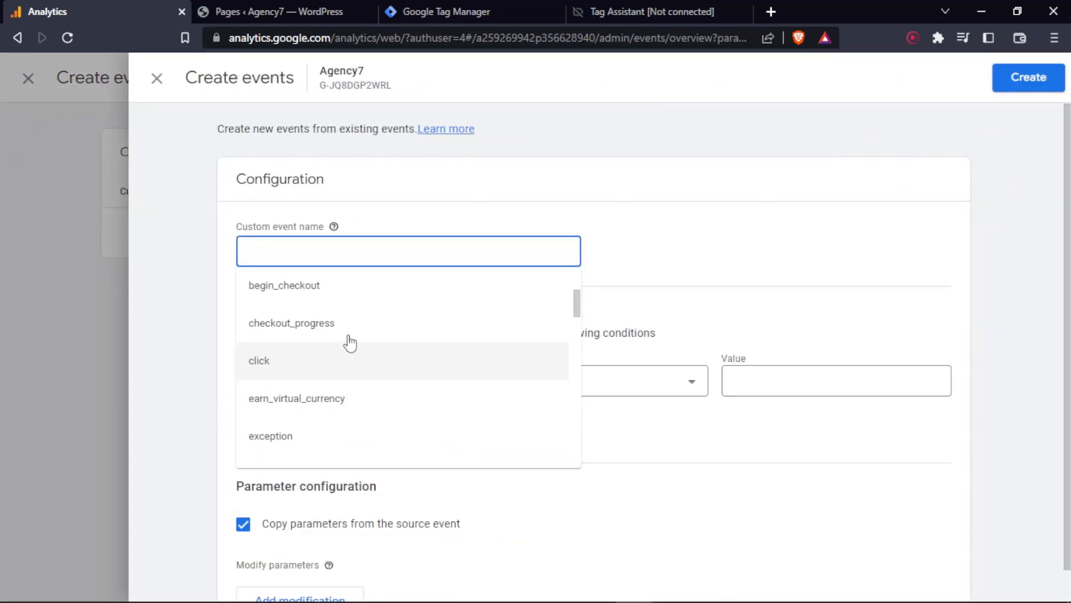
scroll(347, 338, down, 5)
scroll(339, 390, down, 5)
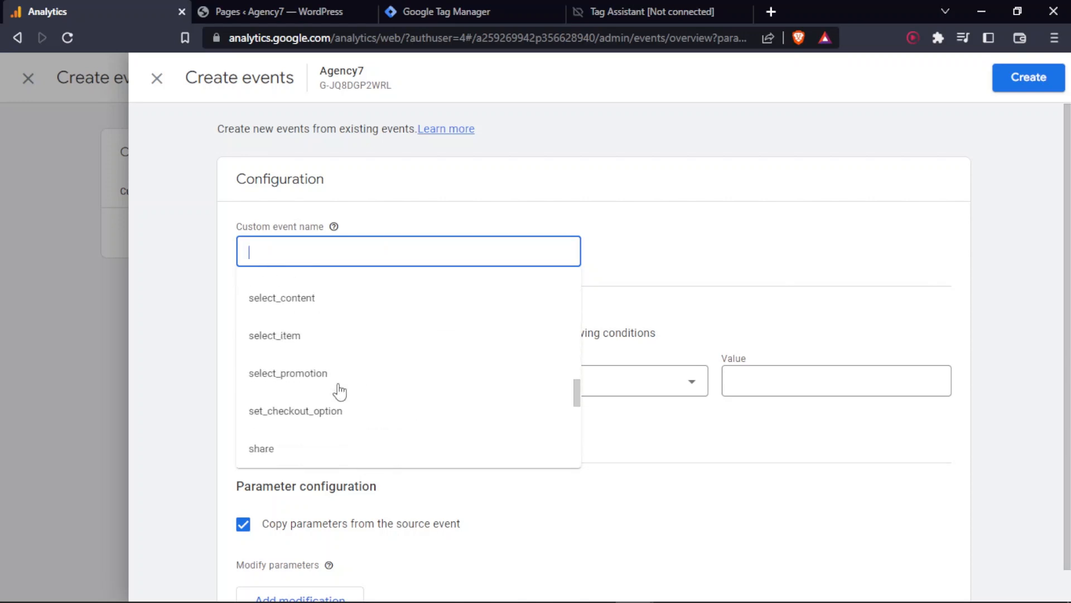
scroll(339, 390, up, 10)
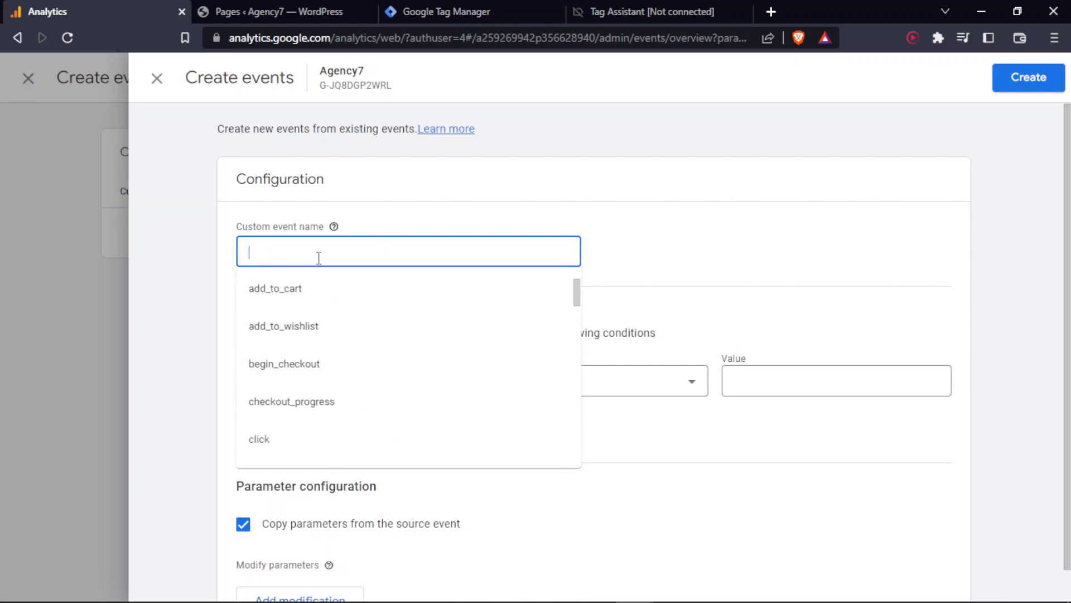
text(purchsa)
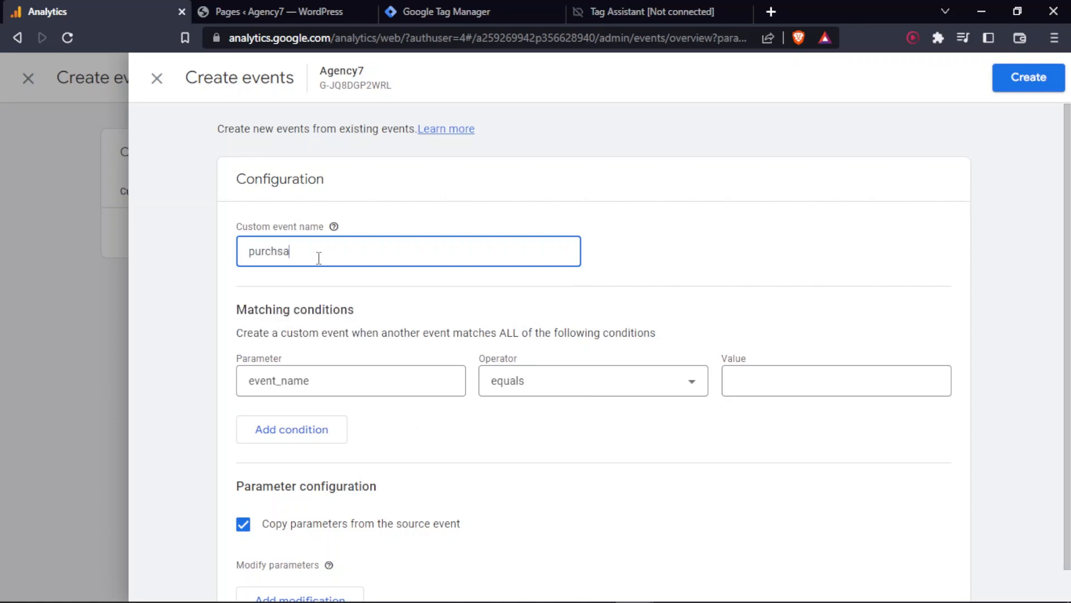
key(BackSpace)
key(BackSpace)
text(as)
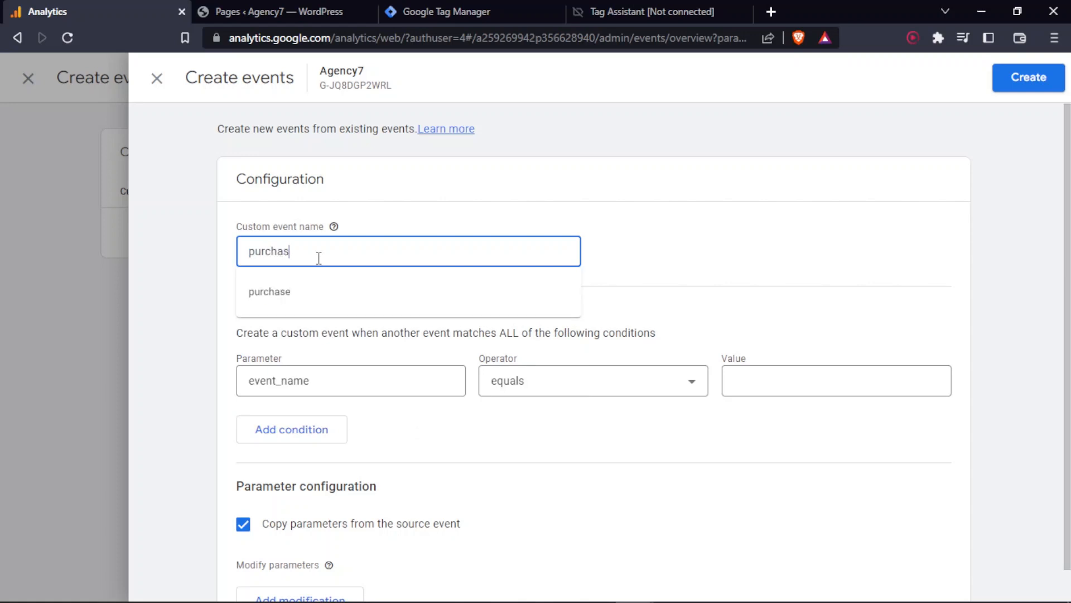
text(e_)
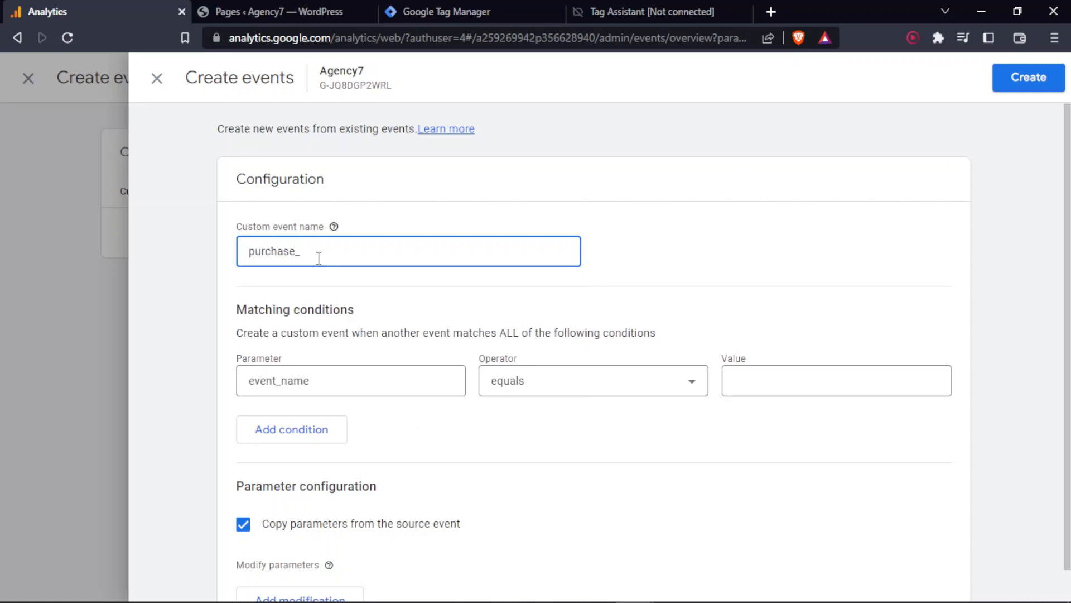
text(done)
click(340, 292)
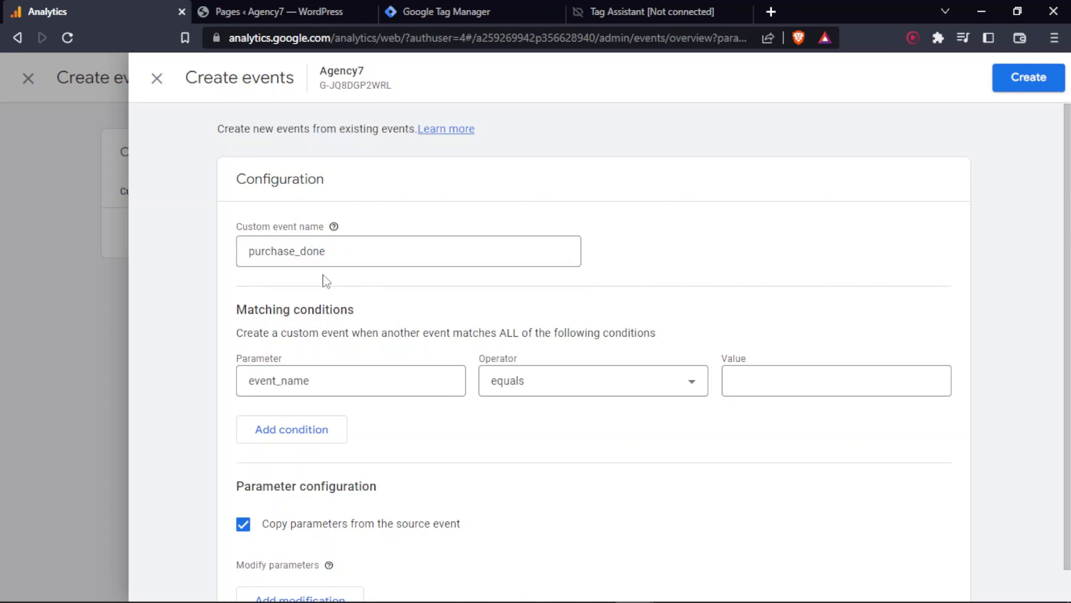
- Set the matching condition of the custom event to event_name equals thank-you
click(292, 380)
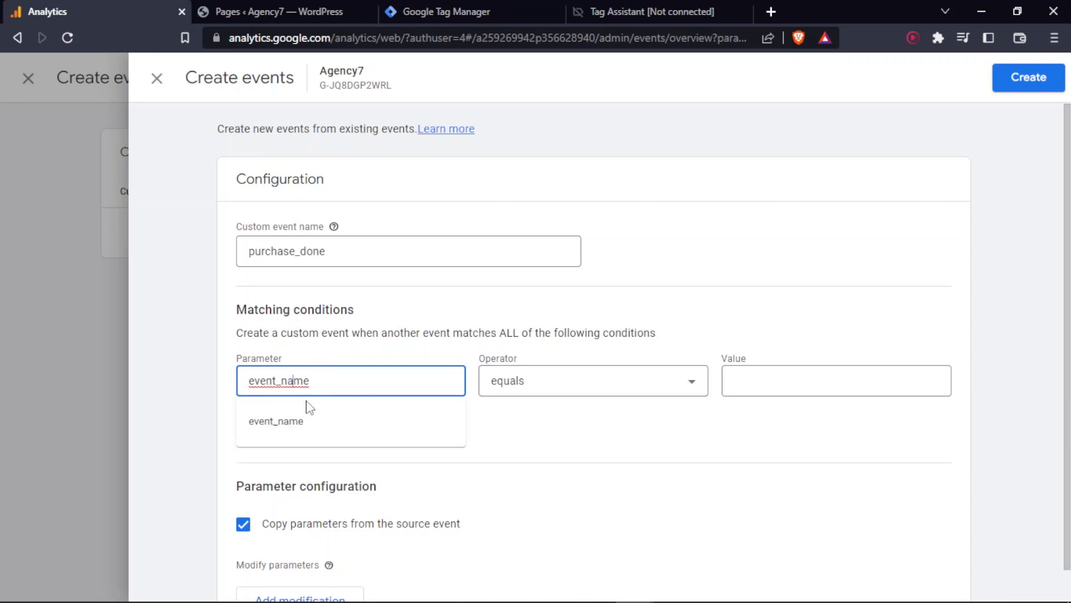
click(276, 421)
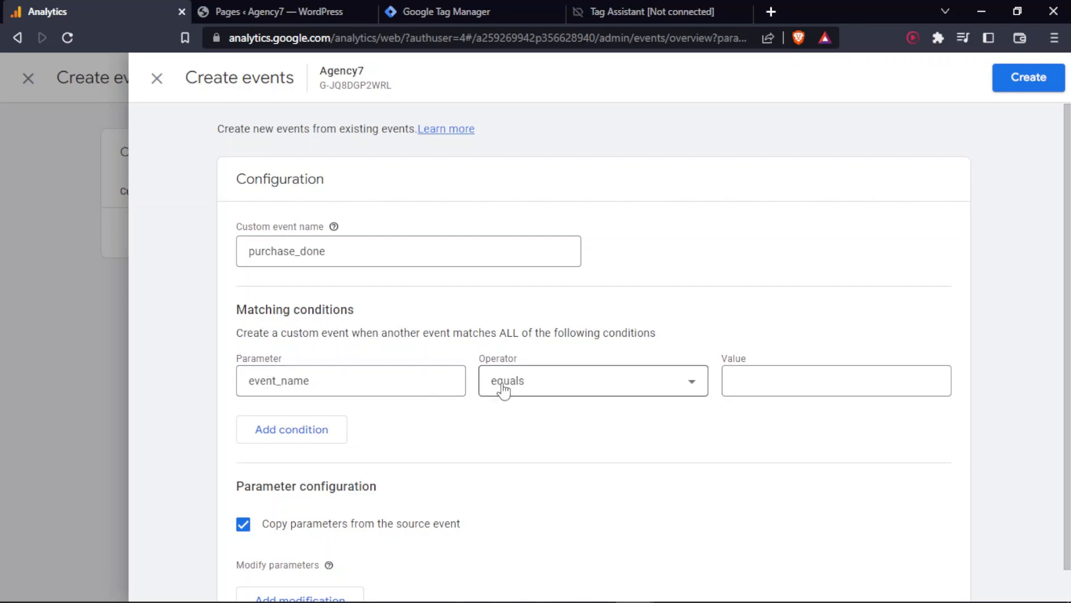
click(784, 375)
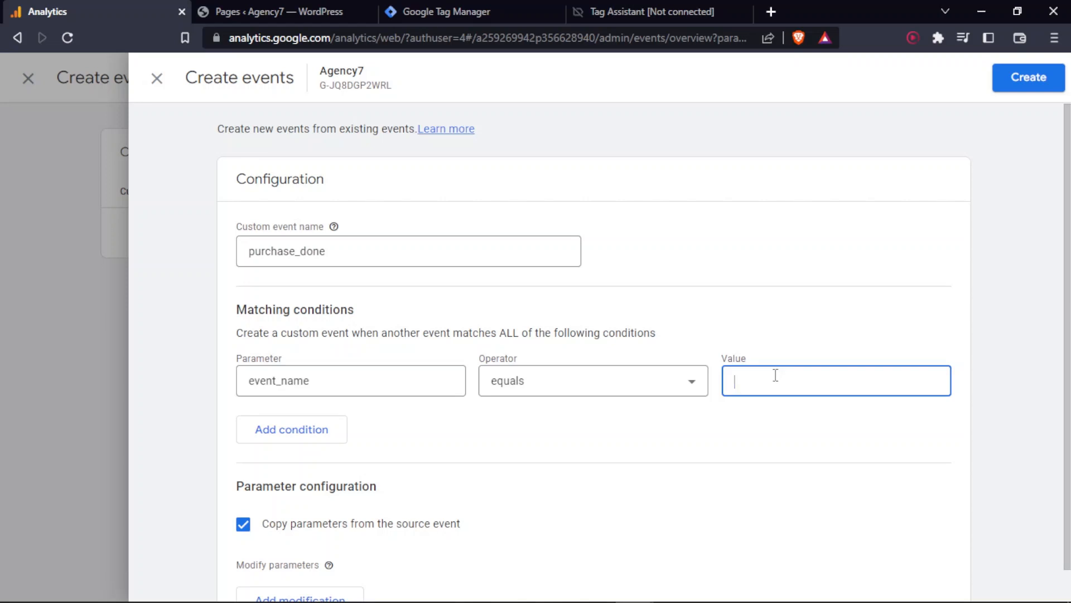
text(thank-you)
click(775, 351)
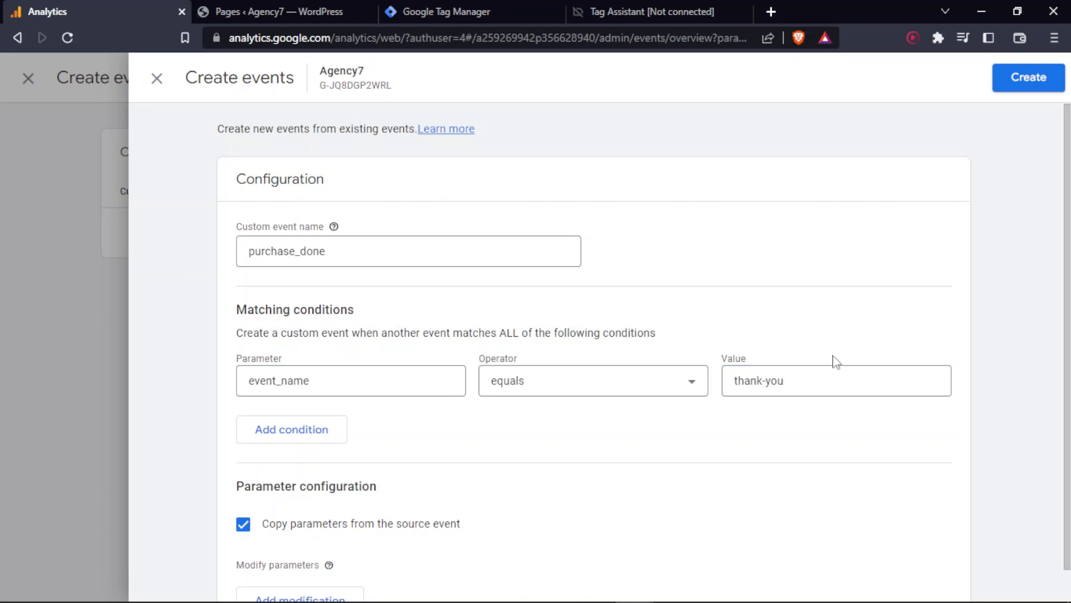
drag(789, 387, 680, 380)
click(769, 399)
- Create the purchase_done event with source parameters copied, and return to the existing events list
scroll(751, 433, down, 1)
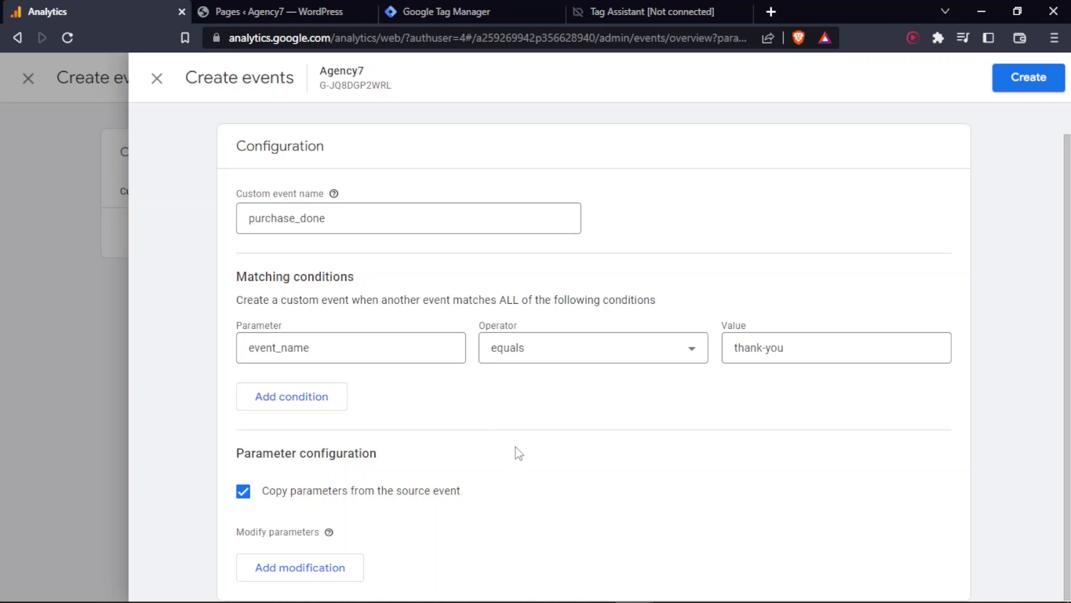
scroll(915, 240, up, 1)
click(1018, 79)
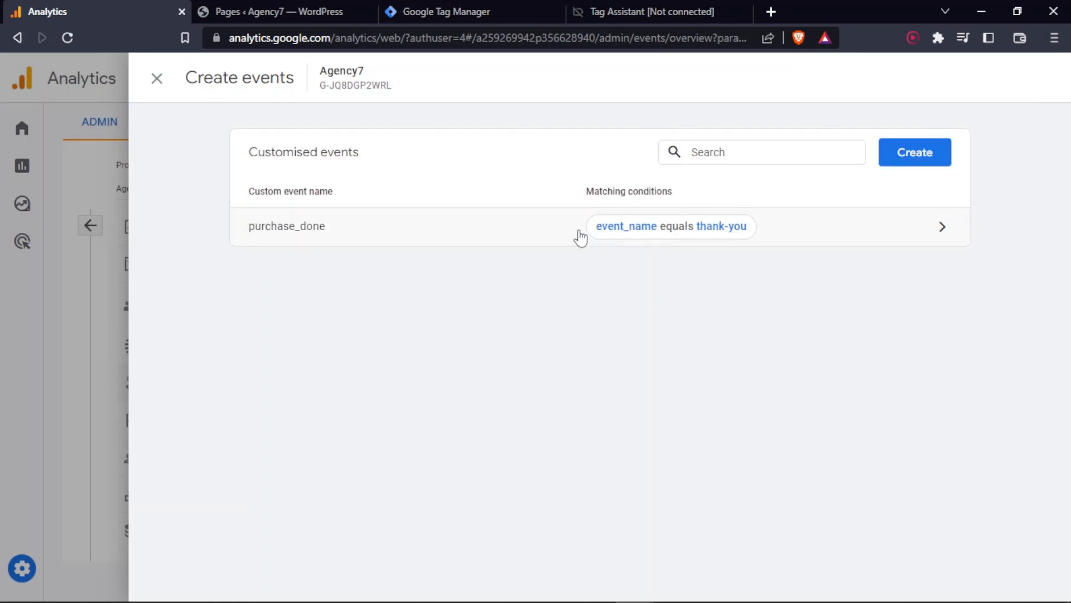
click(156, 78)
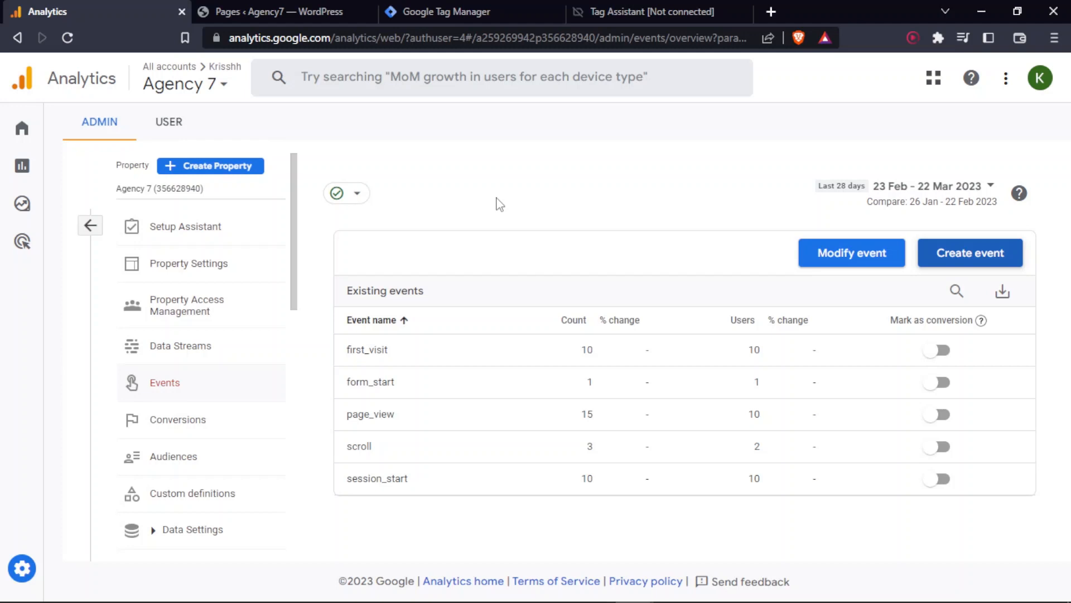
- Open the Traffic acquisition report from the Acquisition reports
mouse_move(28, 173)
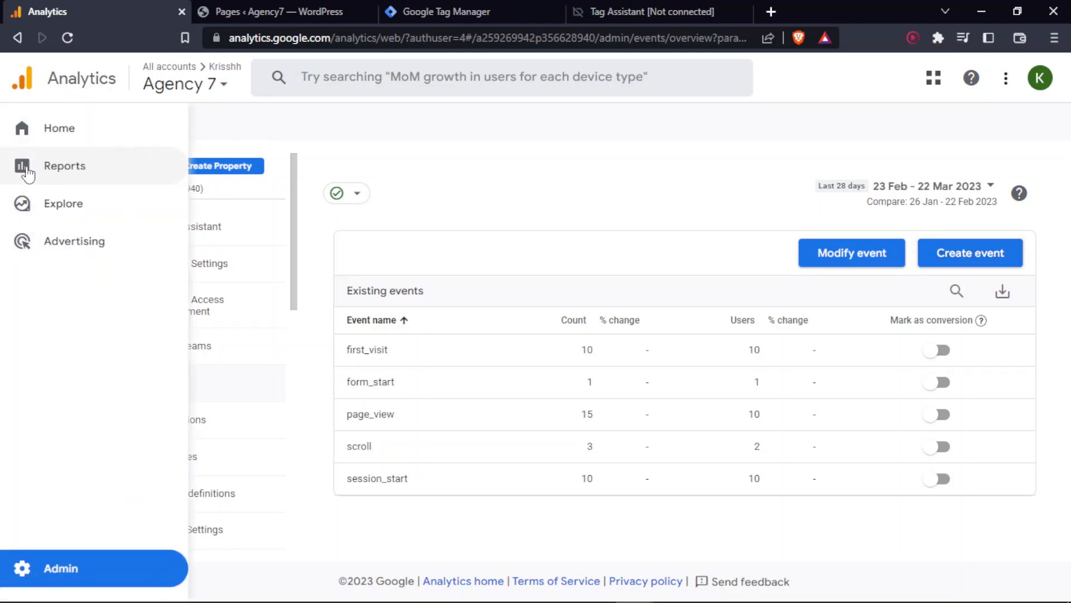
click(71, 167)
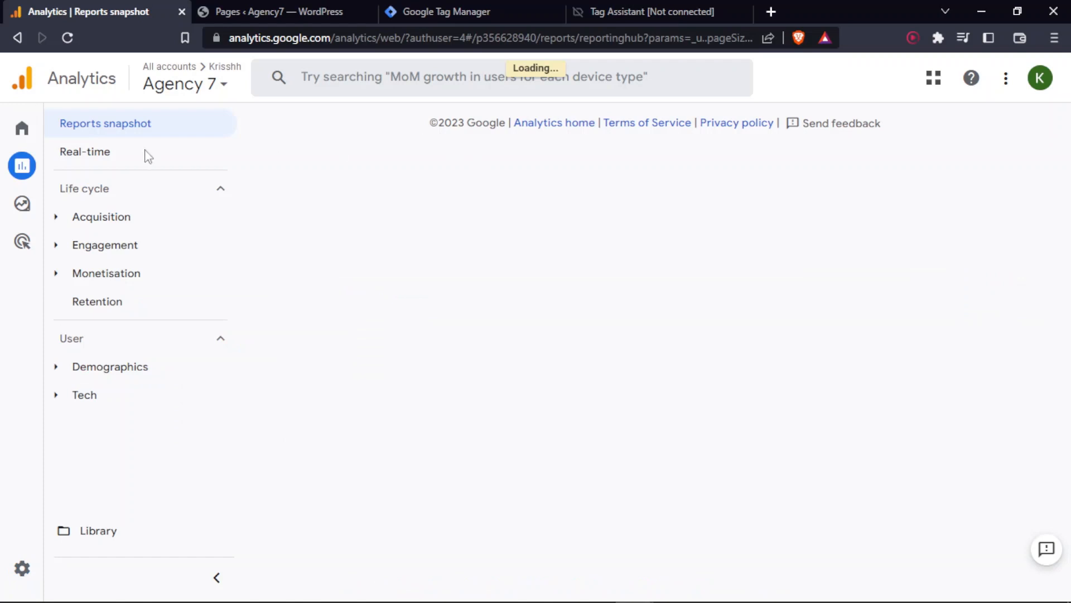
click(57, 222)
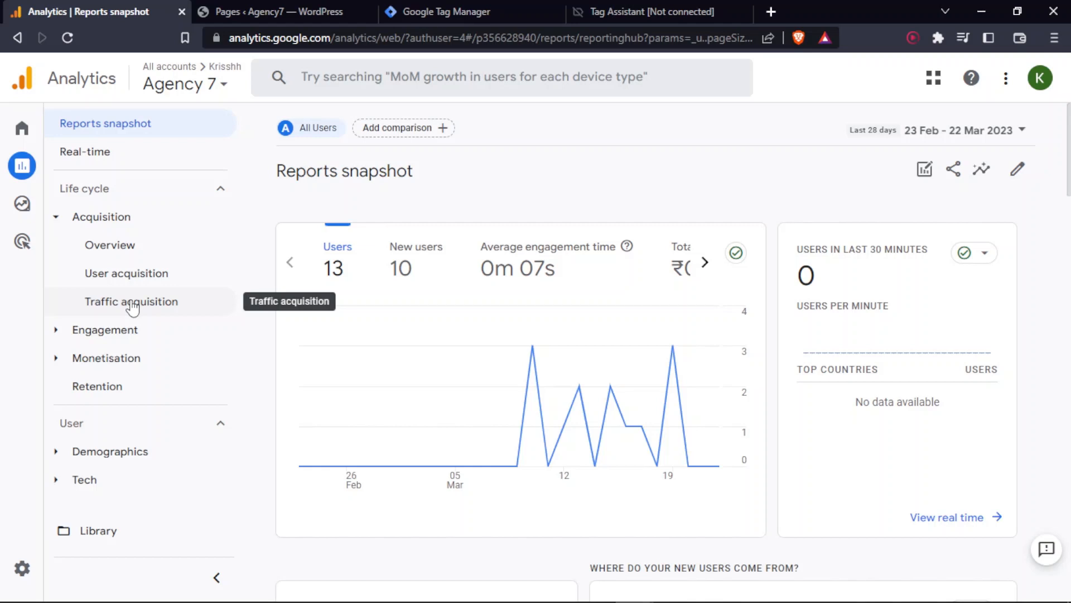
click(162, 301)
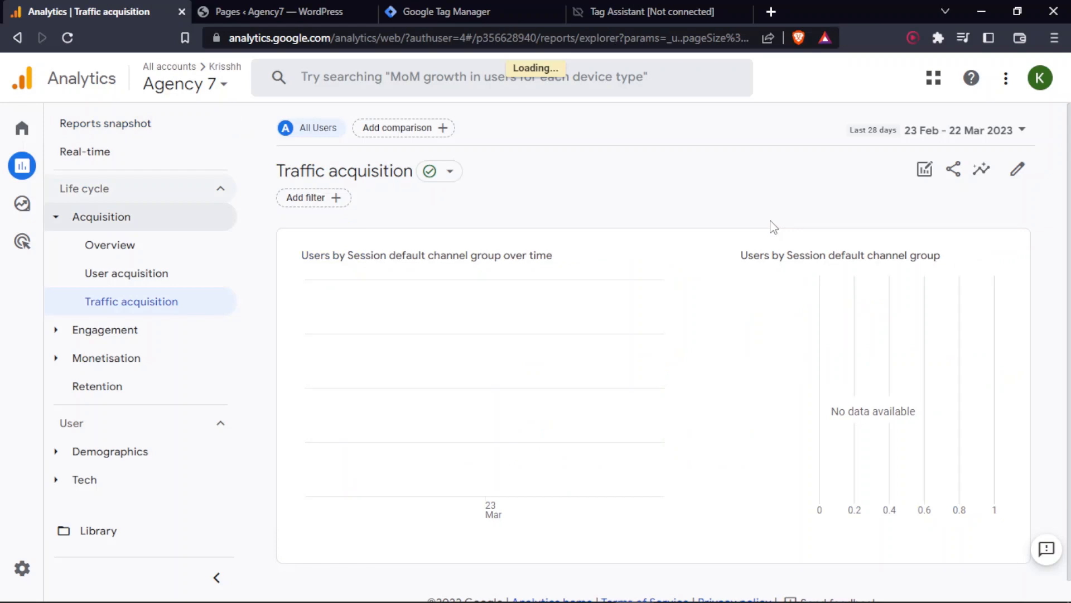
- Check the channel table's Conversions column for the purchase_done event, and set the column back to All events
scroll(711, 243, down, 1)
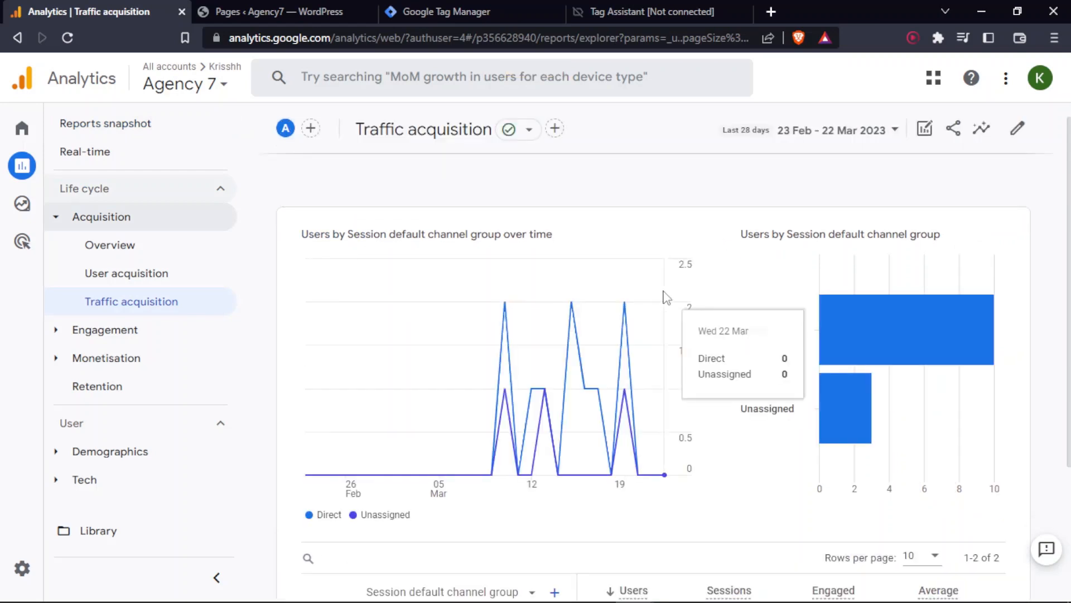
scroll(661, 298, down, 5)
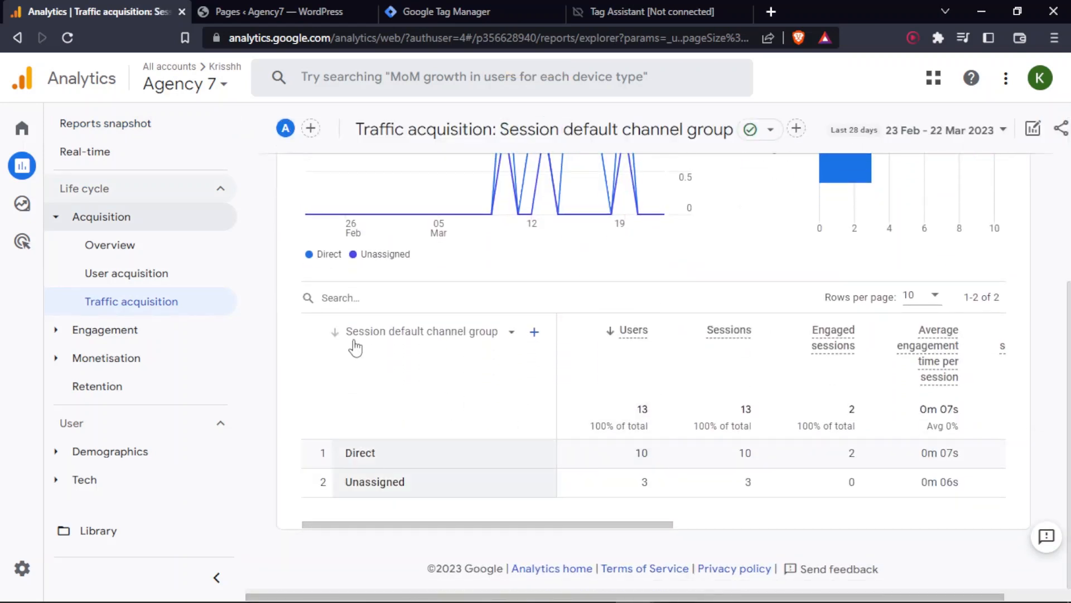
drag(427, 527, 490, 521)
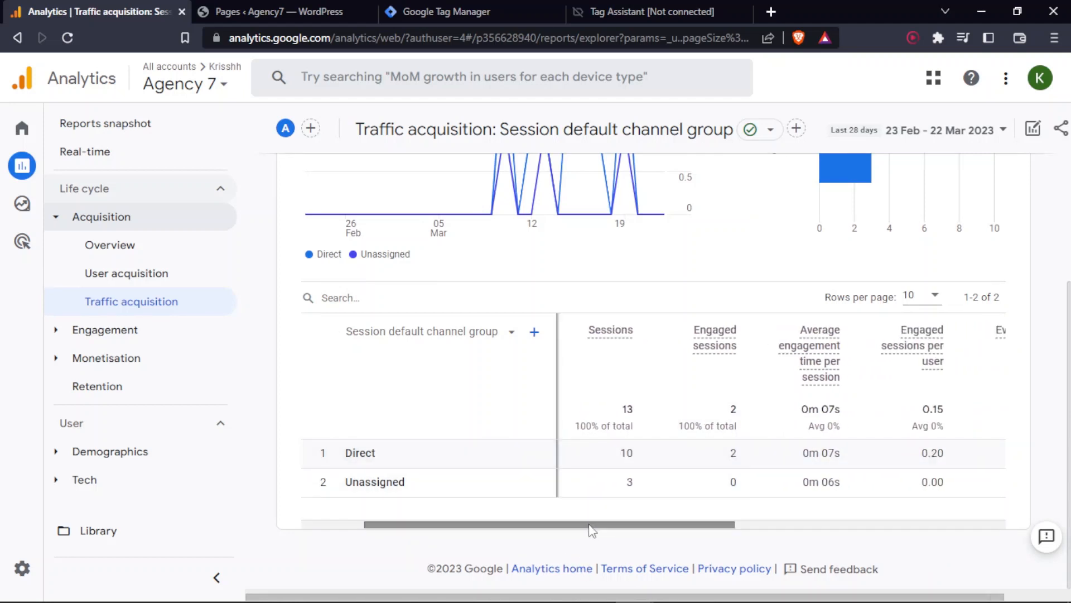
drag(594, 525, 868, 533)
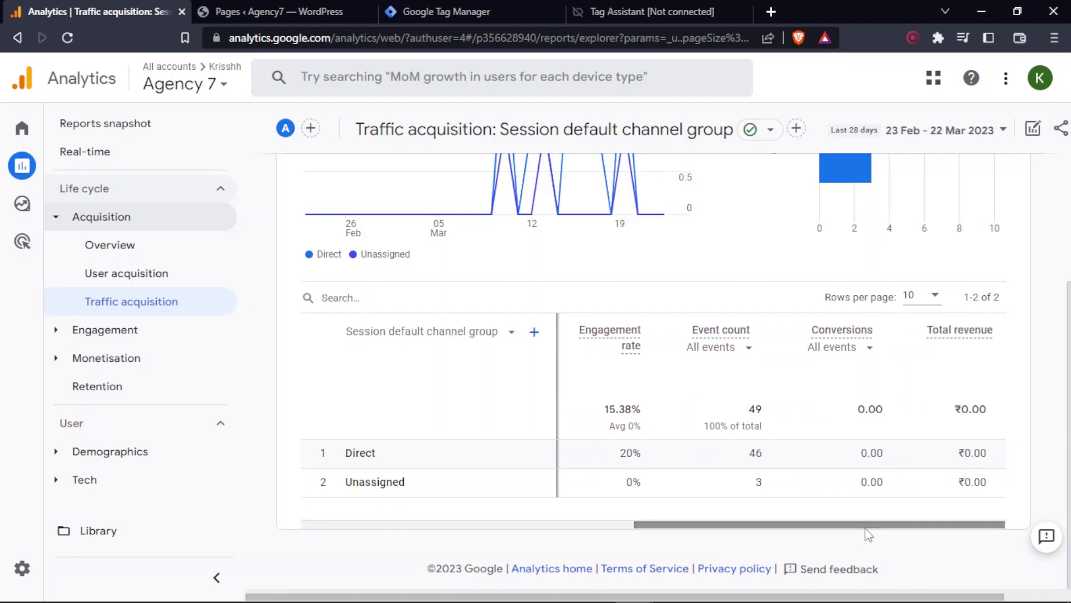
click(862, 348)
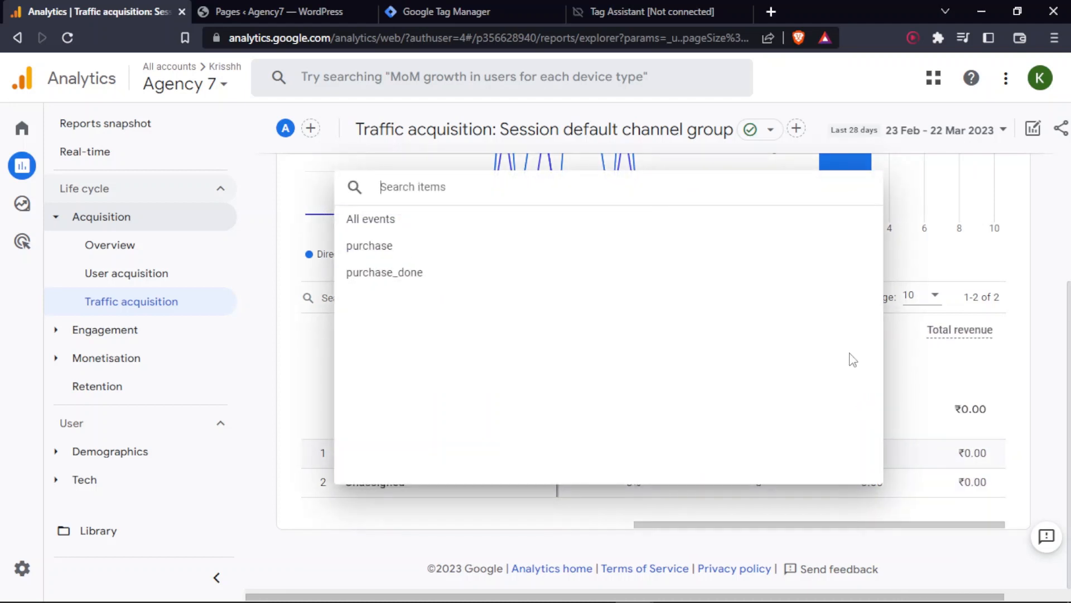
click(376, 272)
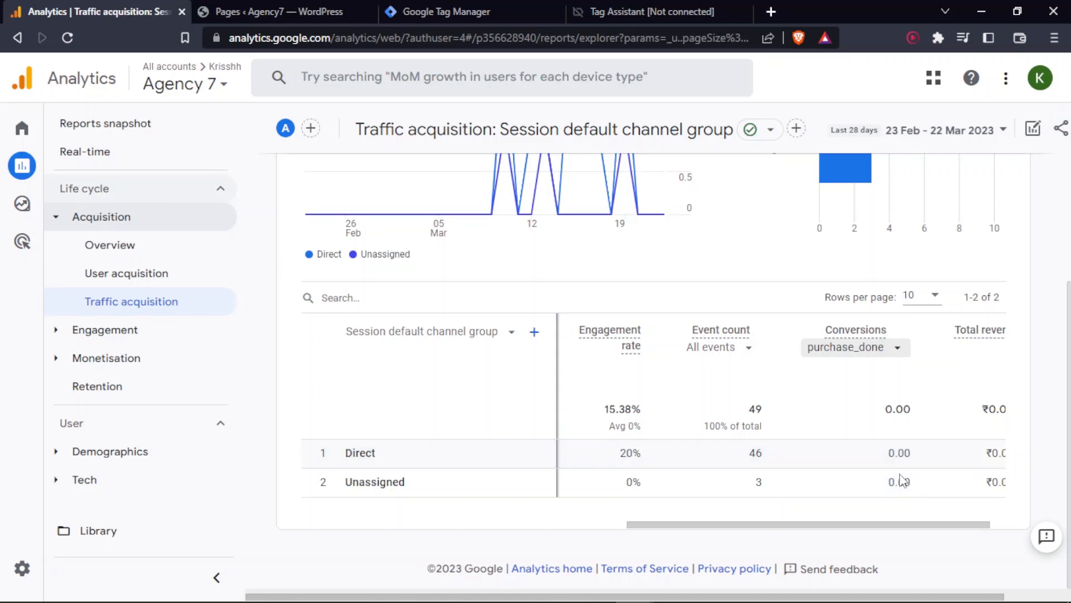
click(891, 347)
click(447, 219)
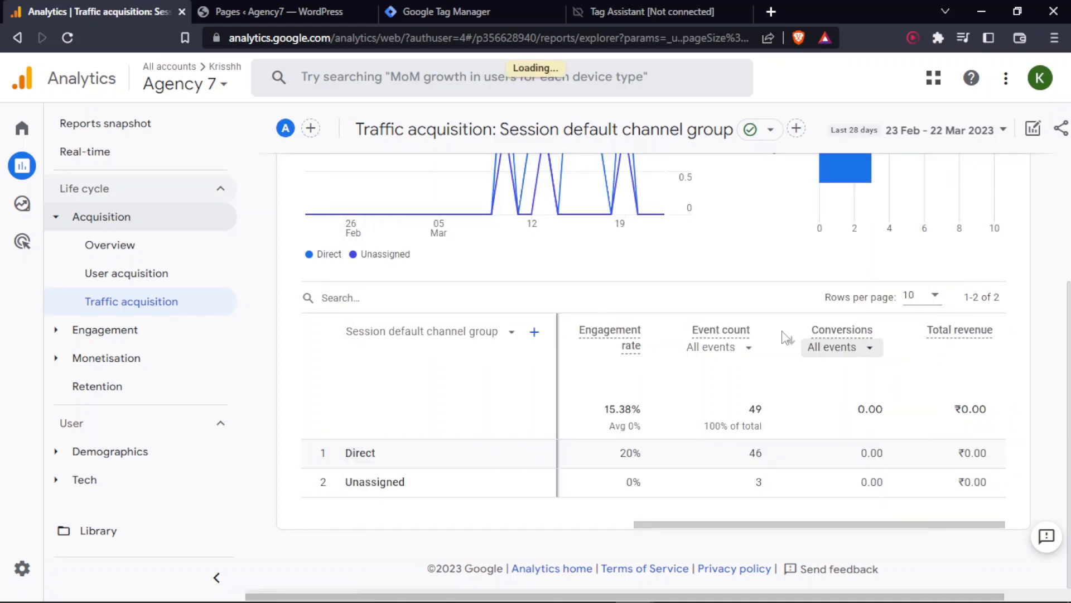